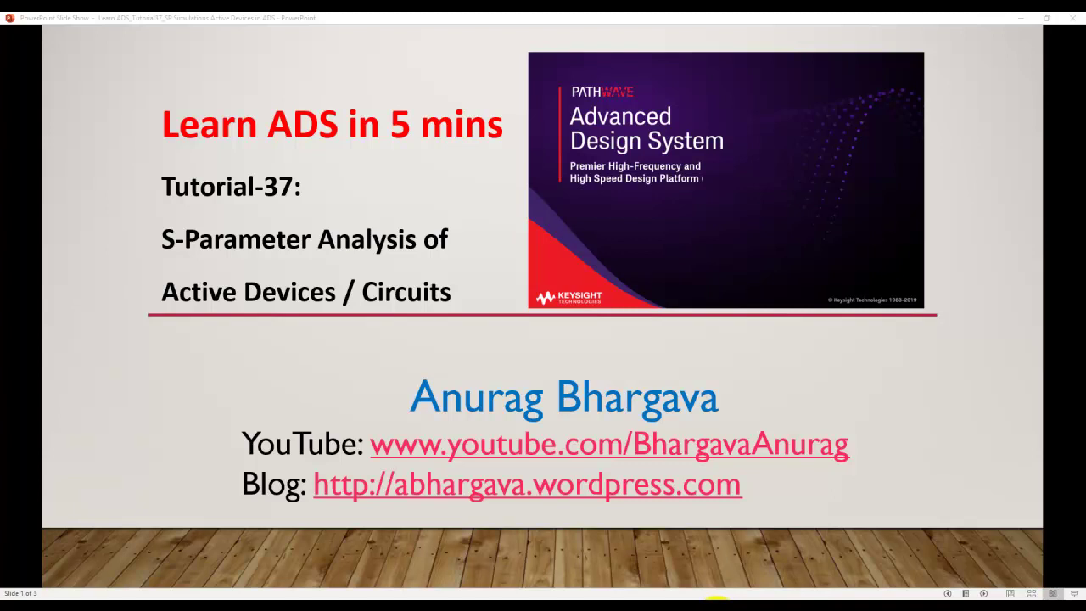
- Advance to the channel promotion slide, return to the learning outline, then bring up the SPSim schematic
click(719, 585)
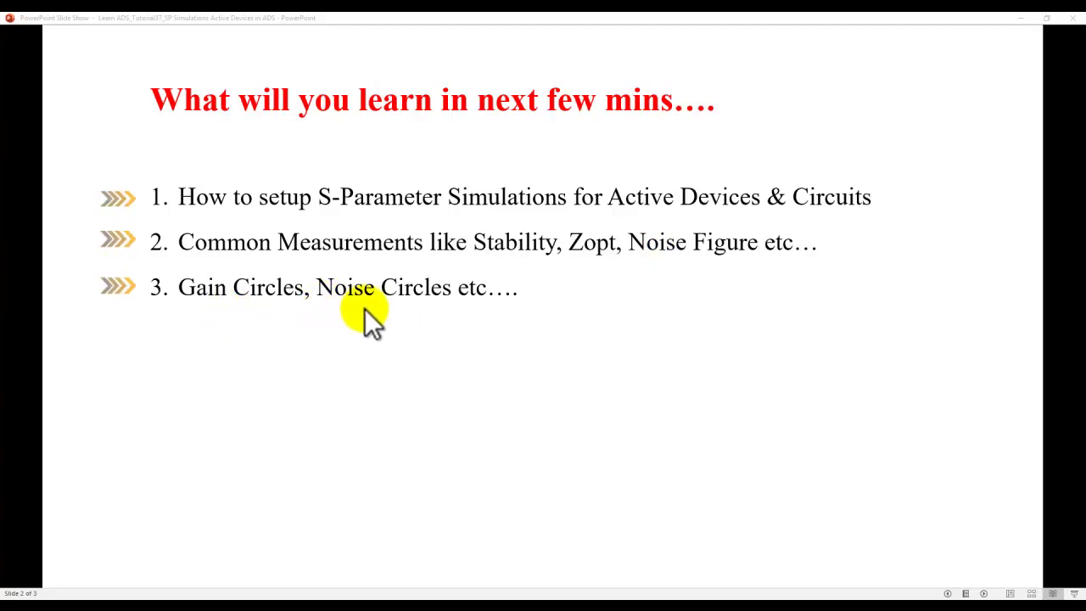
click(419, 330)
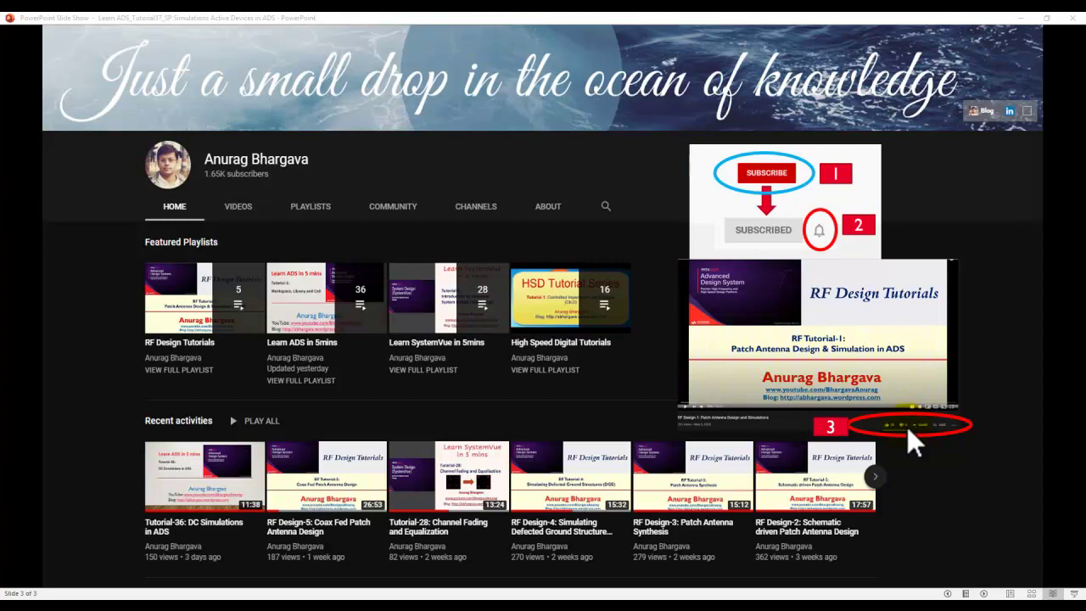
key(Left)
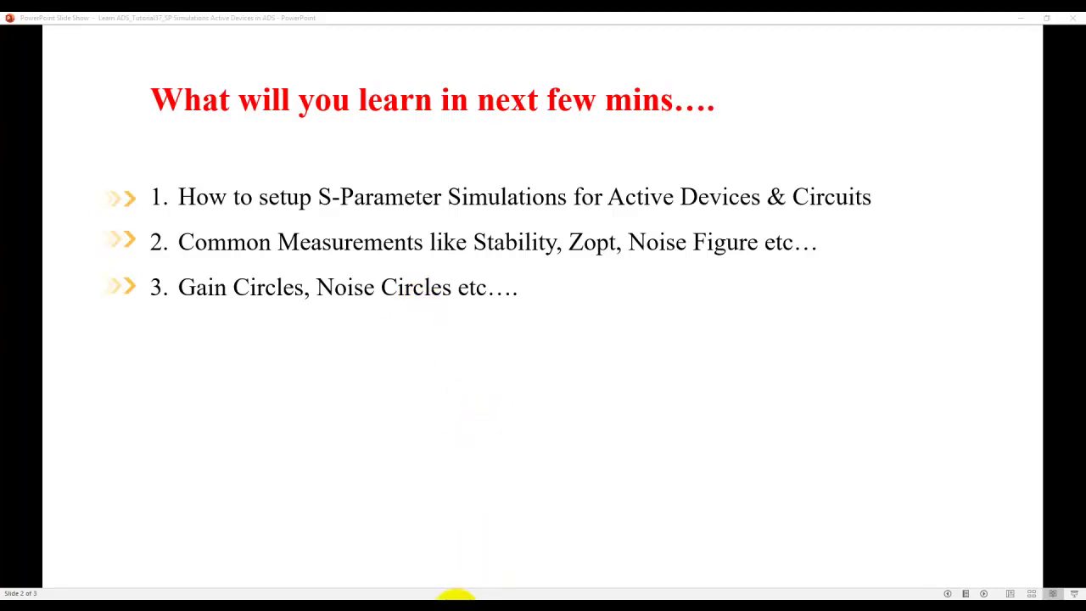
mouse_move(455, 596)
click(462, 564)
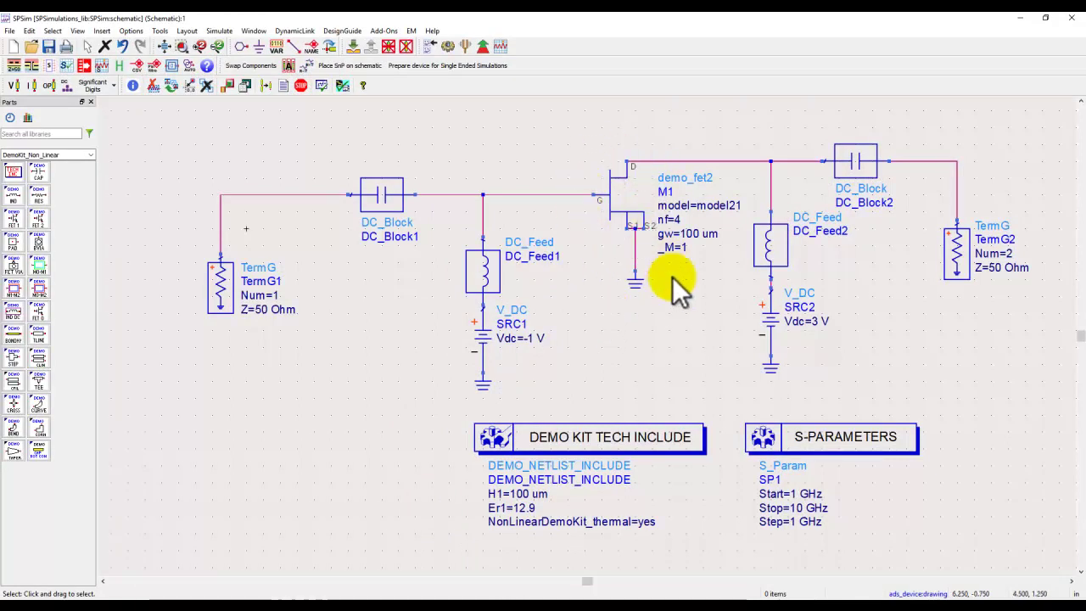
click(624, 206)
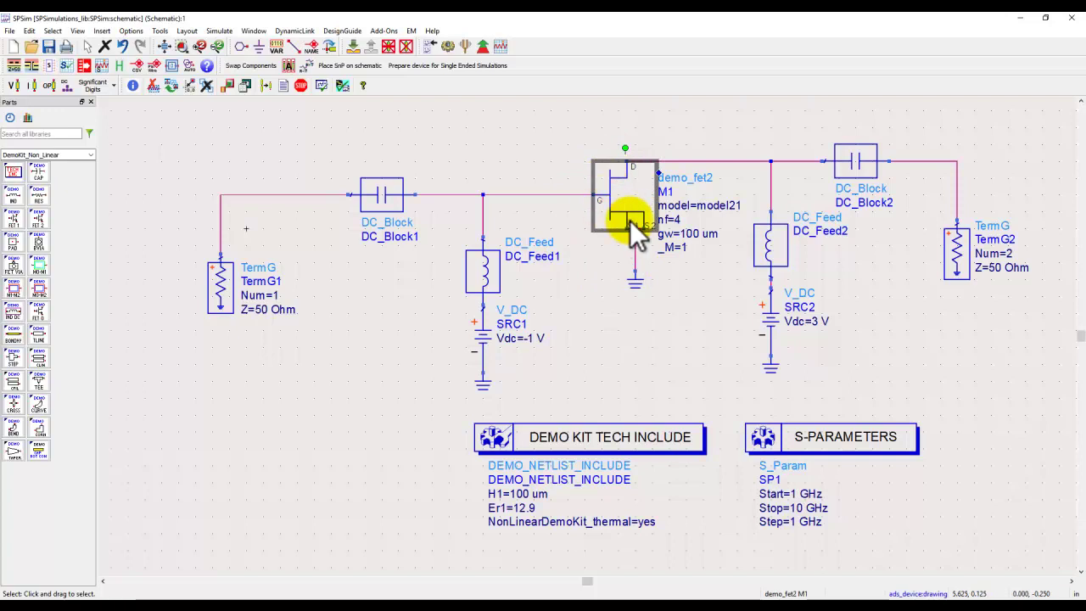
click(594, 280)
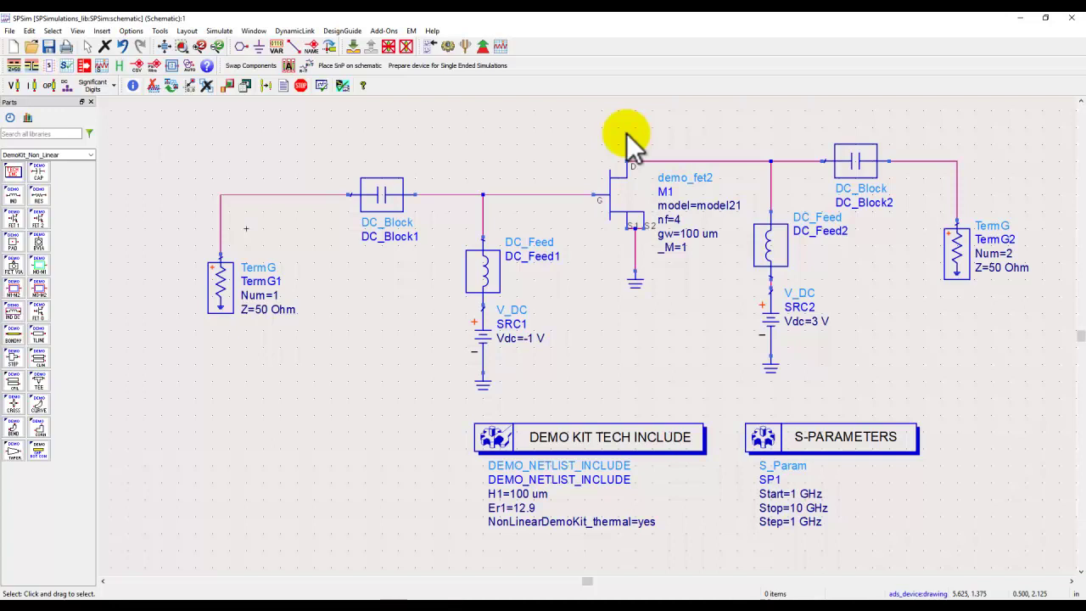
- Inspect the DC_Block and DC_Feed bias components, then run the 1–10 GHz S-parameter simulation
click(389, 203)
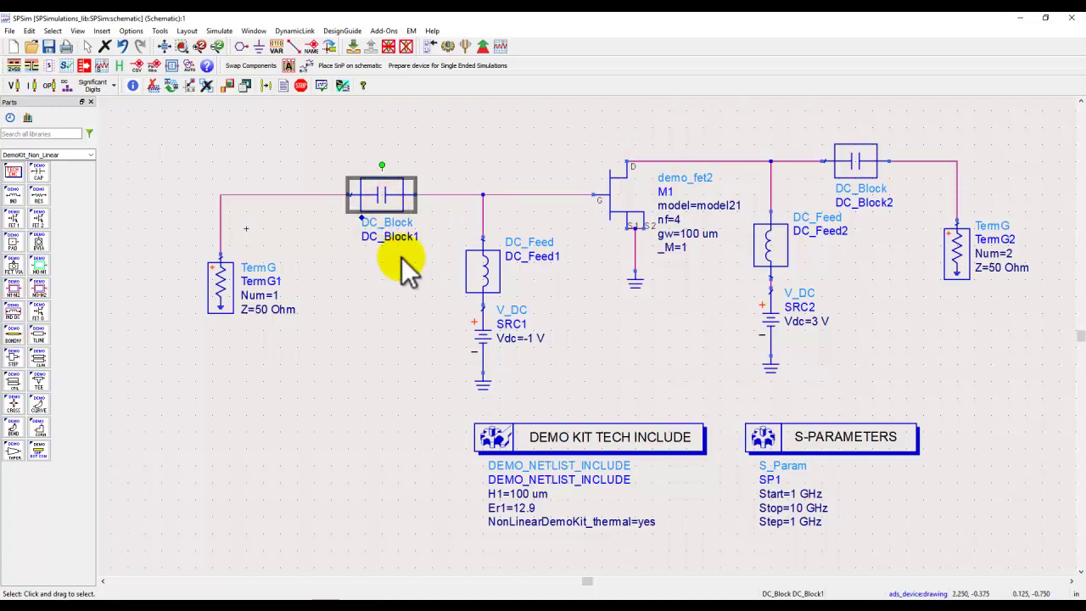
click(481, 265)
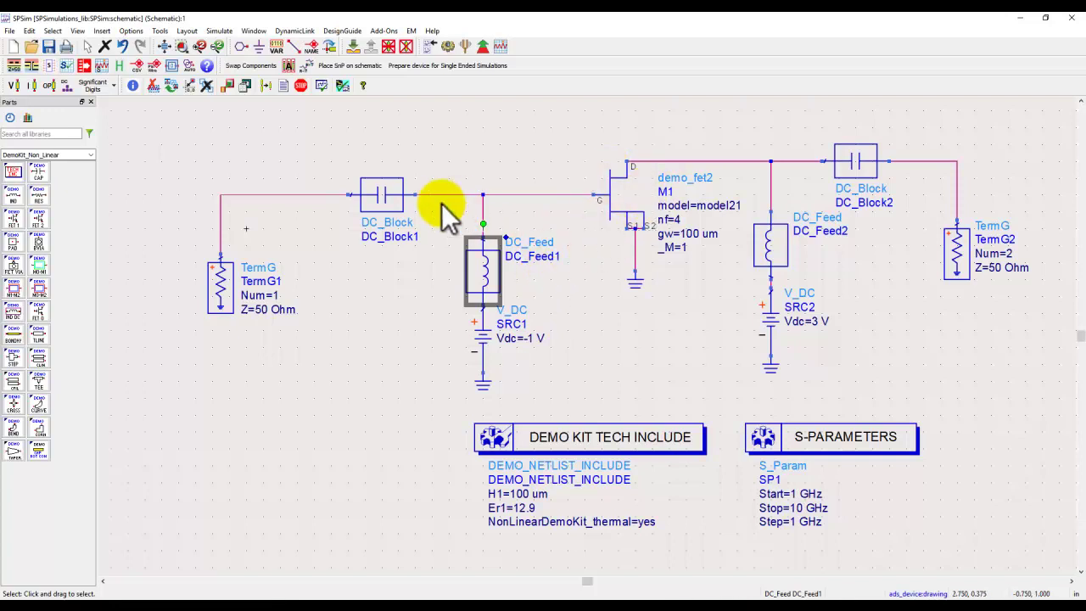
click(772, 242)
click(851, 174)
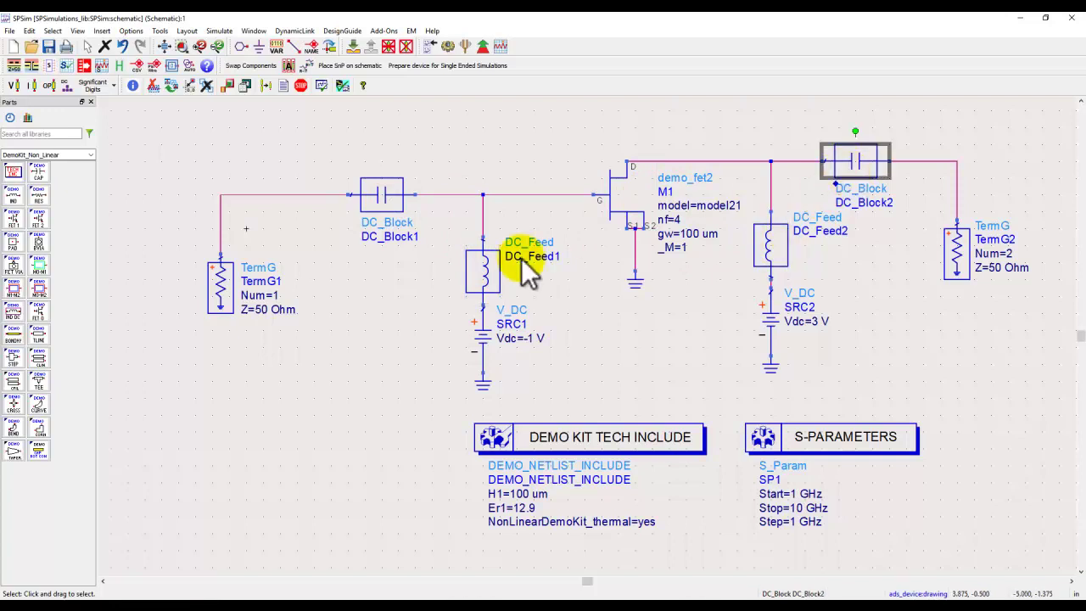
click(390, 201)
click(485, 276)
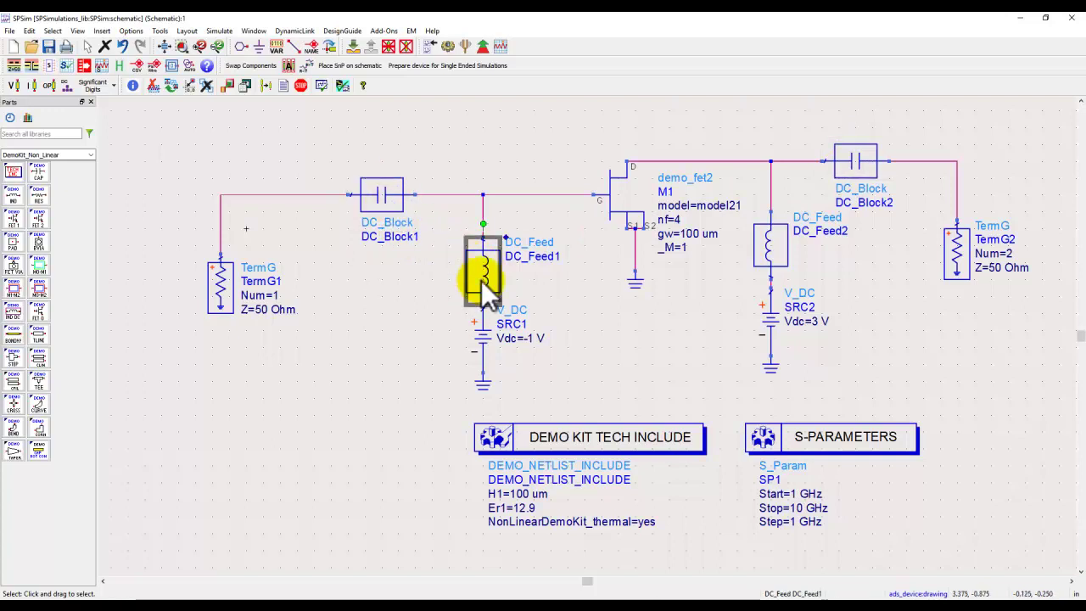
click(772, 250)
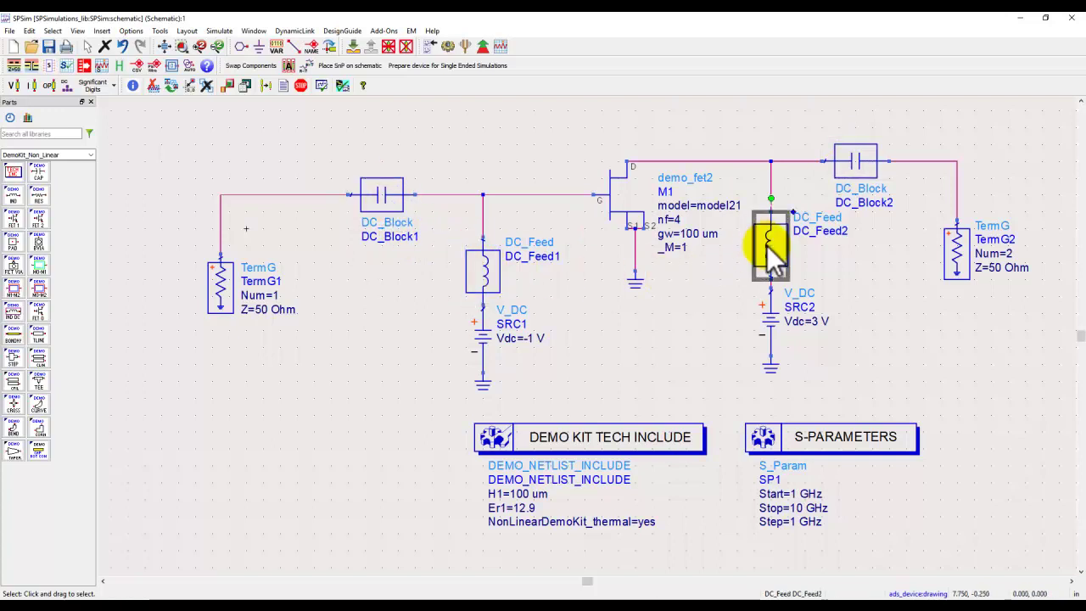
click(686, 321)
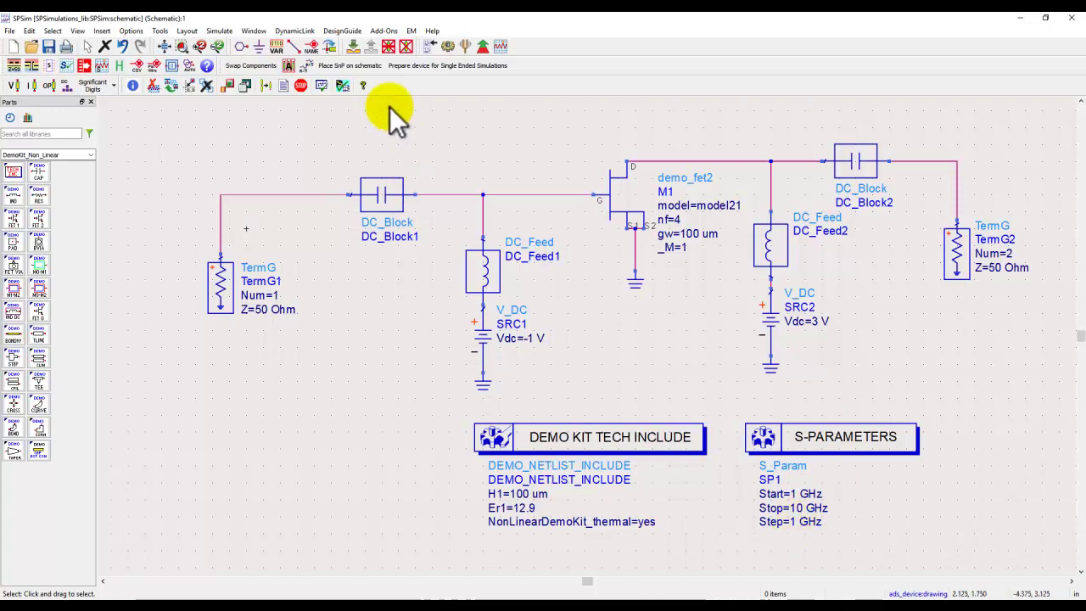
click(448, 46)
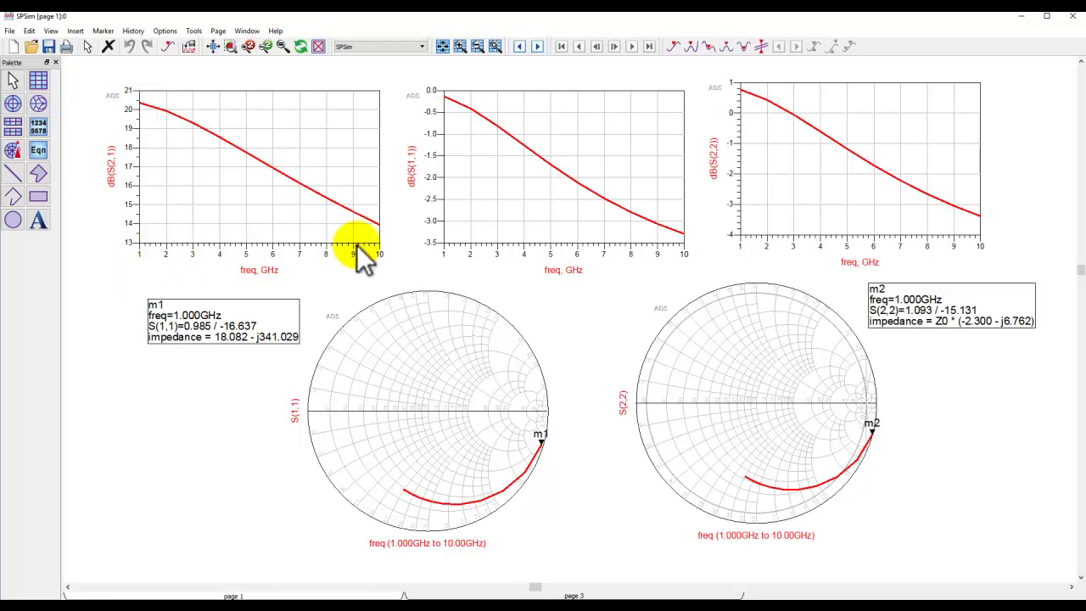
- Zoom into the S(2,2) Smith chart, then fit the whole results page in view
scroll(817, 387, up, 2)
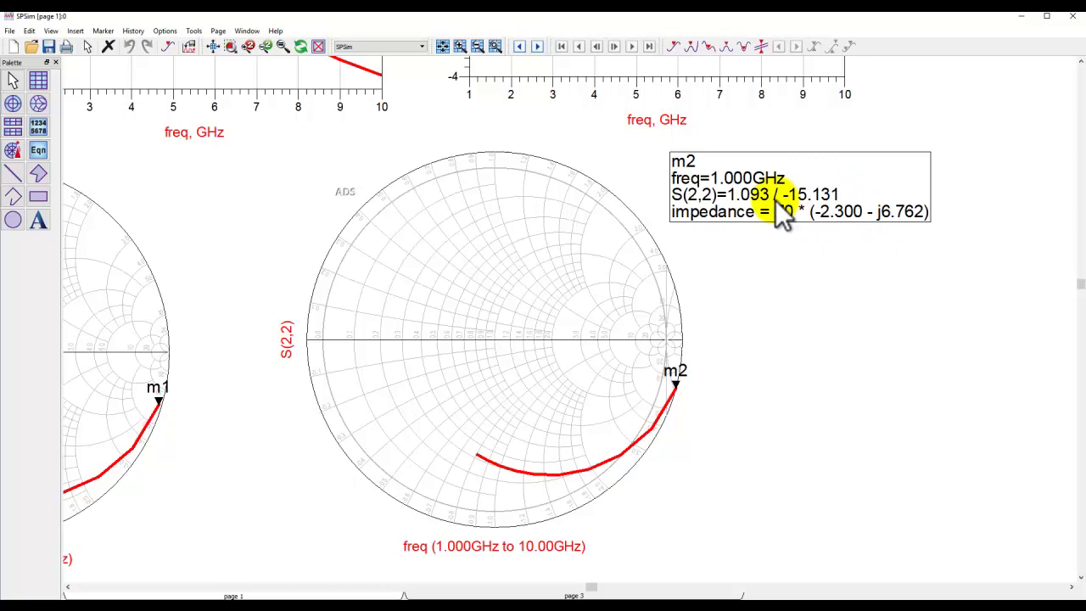
click(212, 47)
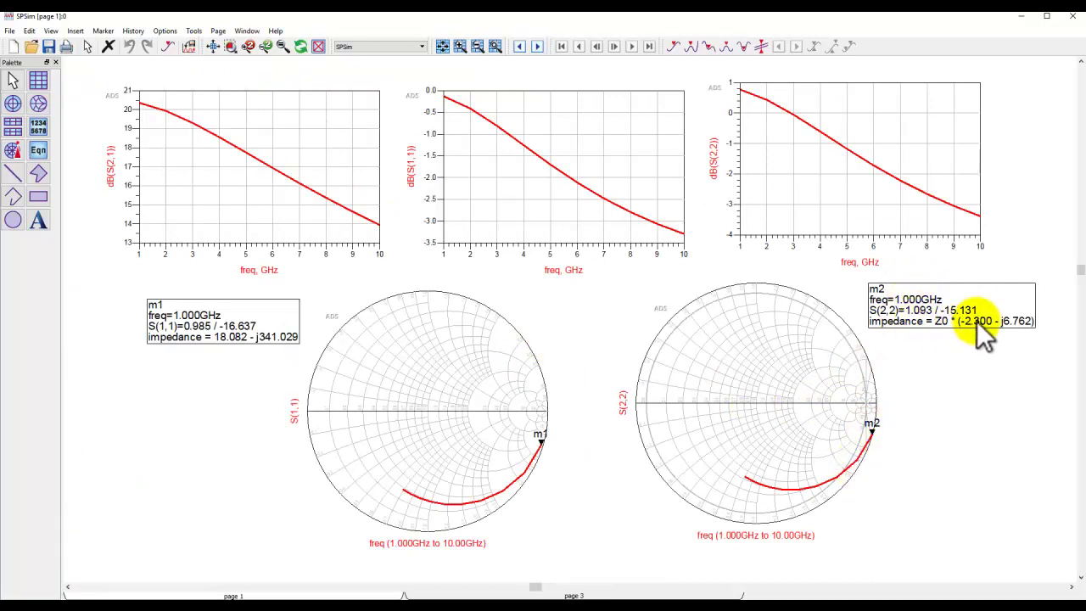
- Replace marker m1 with a new one on the S(1,1) trace at 10 GHz, readout beside the chart
mouse_move(539, 432)
mouse_down()
mouse_move(525, 458)
mouse_move(434, 502)
mouse_move(460, 501)
mouse_up()
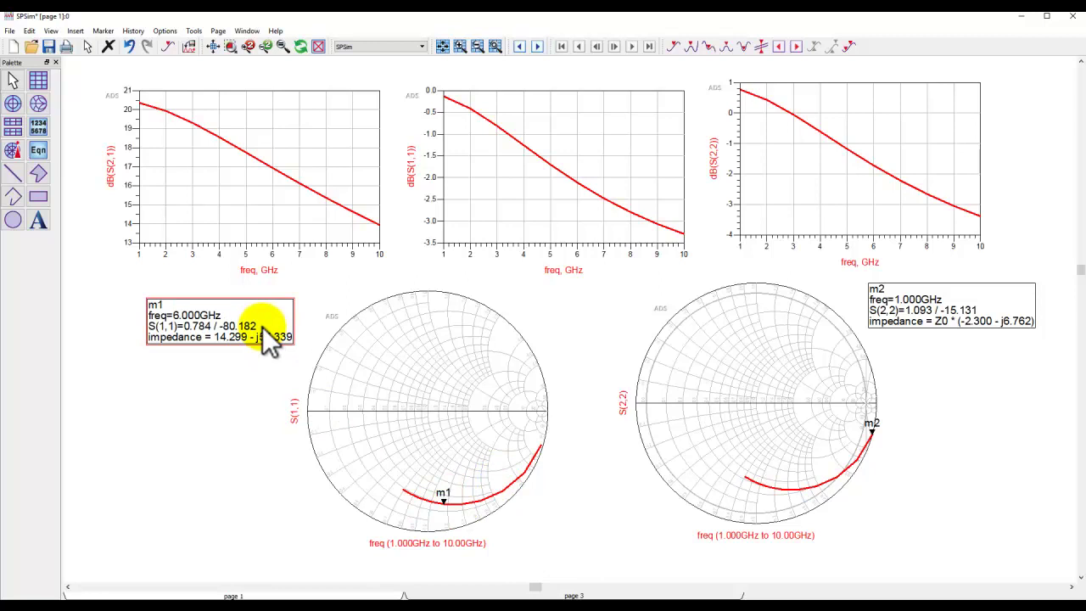
key(Delete)
click(167, 46)
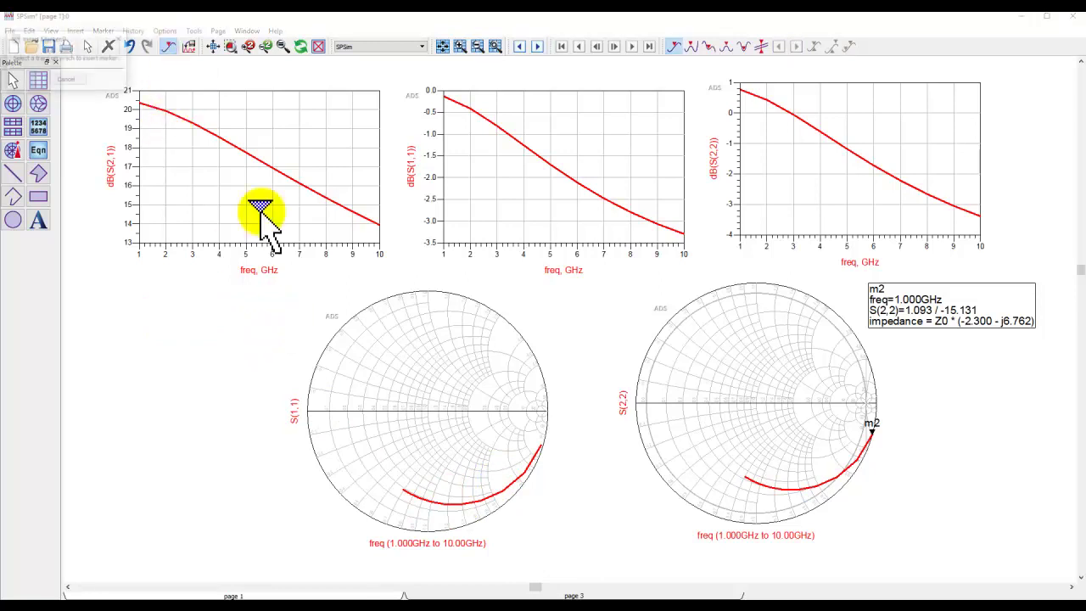
click(400, 485)
mouse_move(373, 261)
mouse_down()
mouse_move(253, 363)
mouse_move(207, 351)
mouse_up()
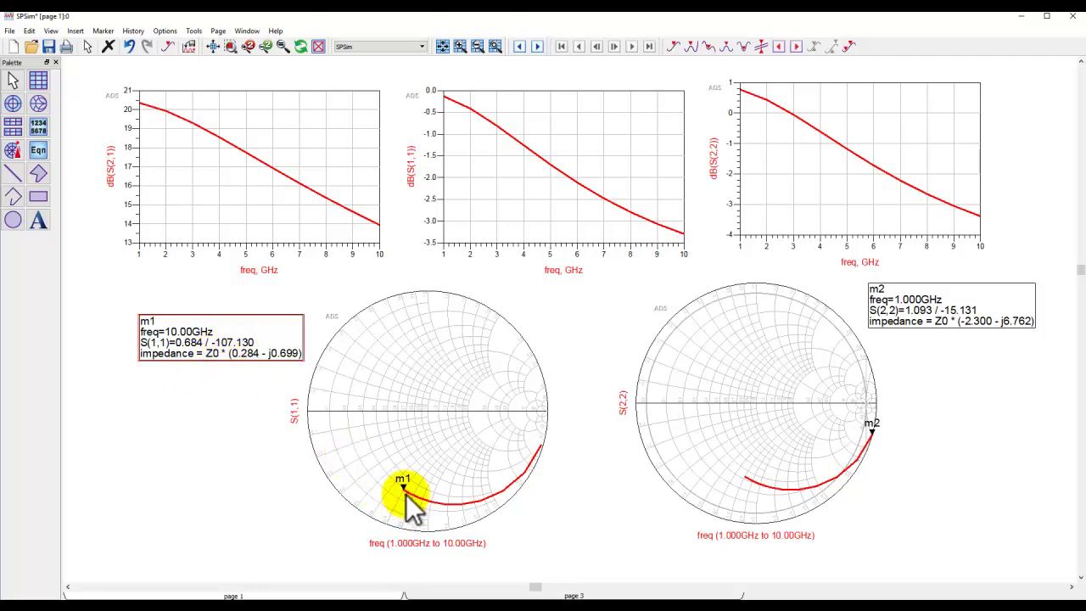
- Set marker m1's impedance readout to a 50 ohm reference impedance
double_click(226, 344)
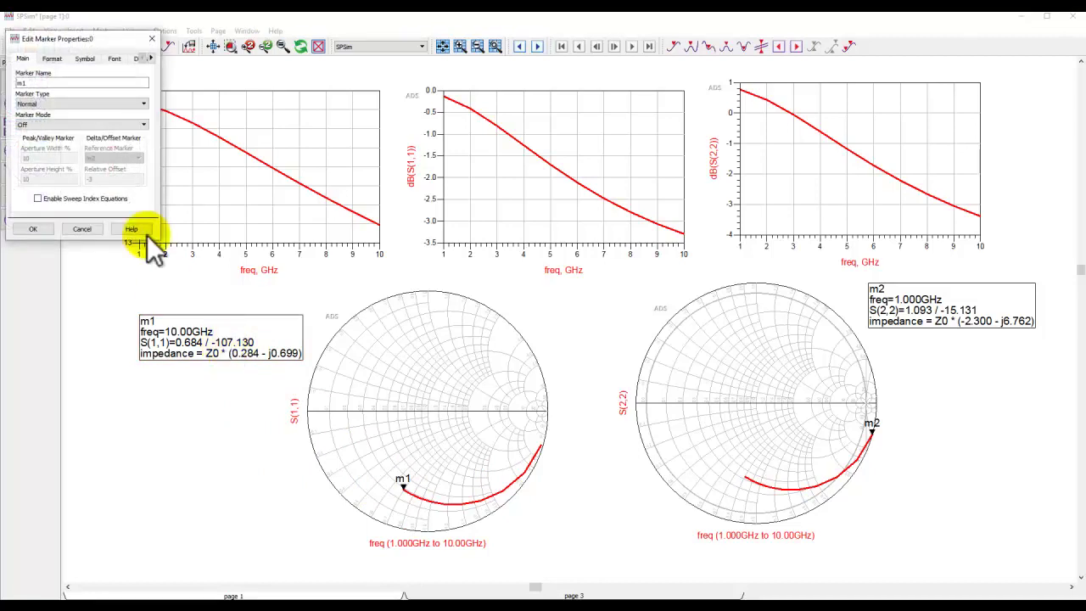
click(53, 60)
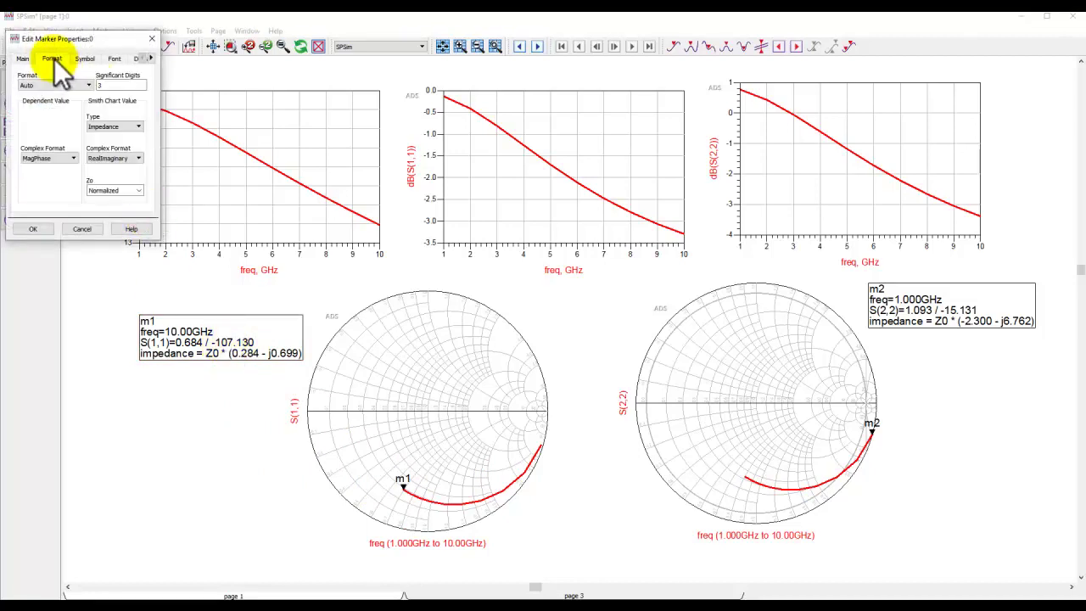
click(140, 190)
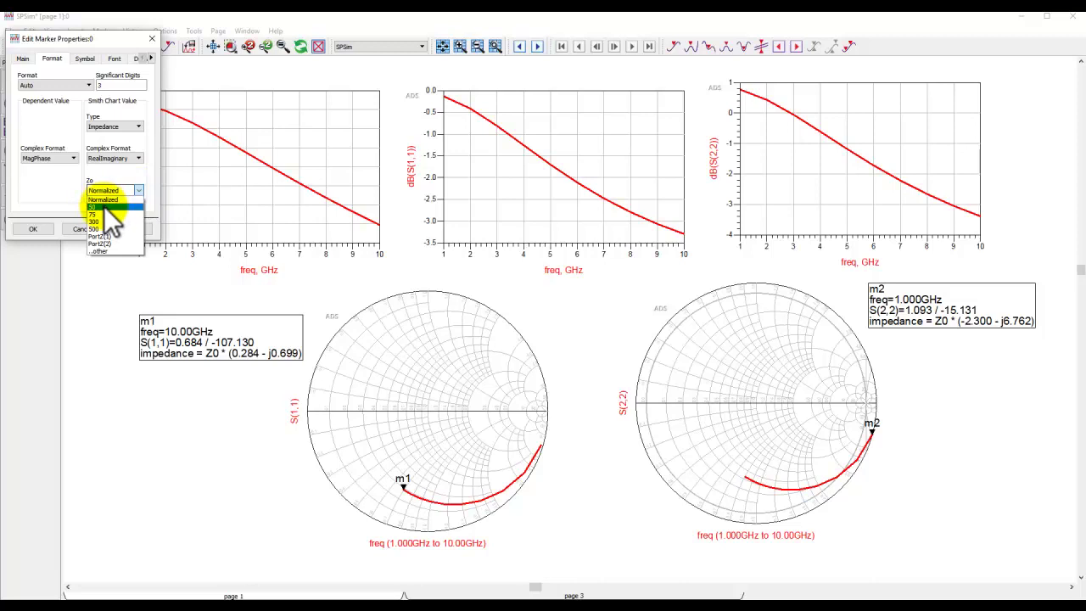
click(103, 206)
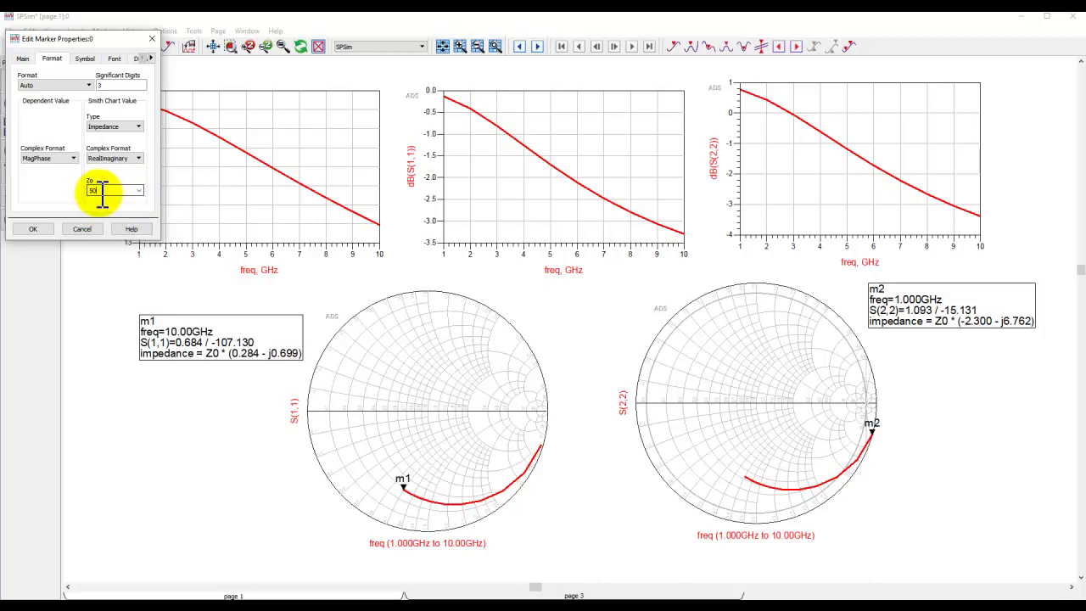
click(139, 190)
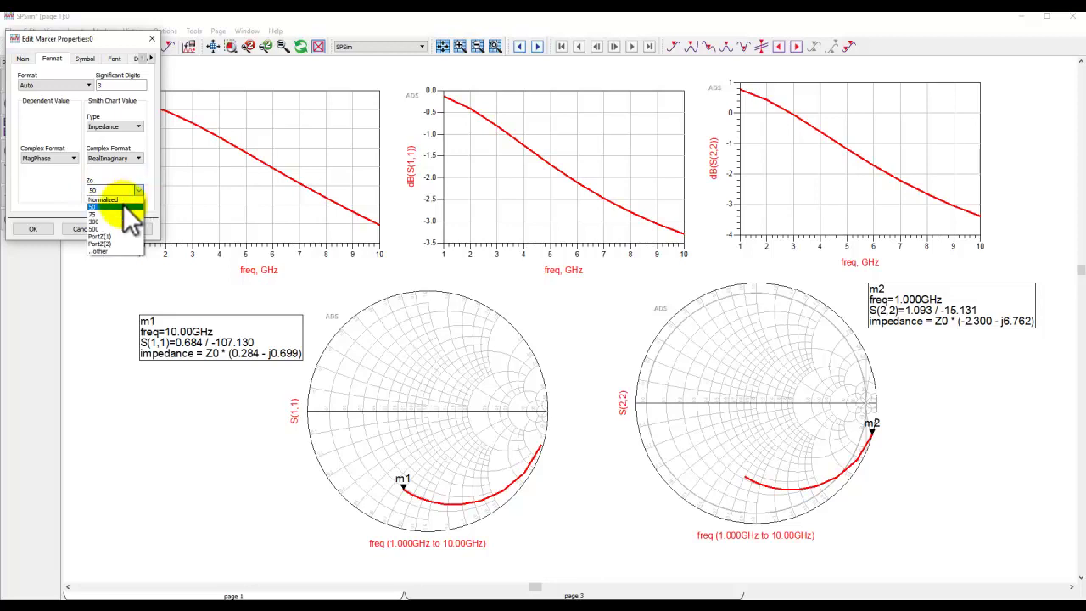
click(108, 252)
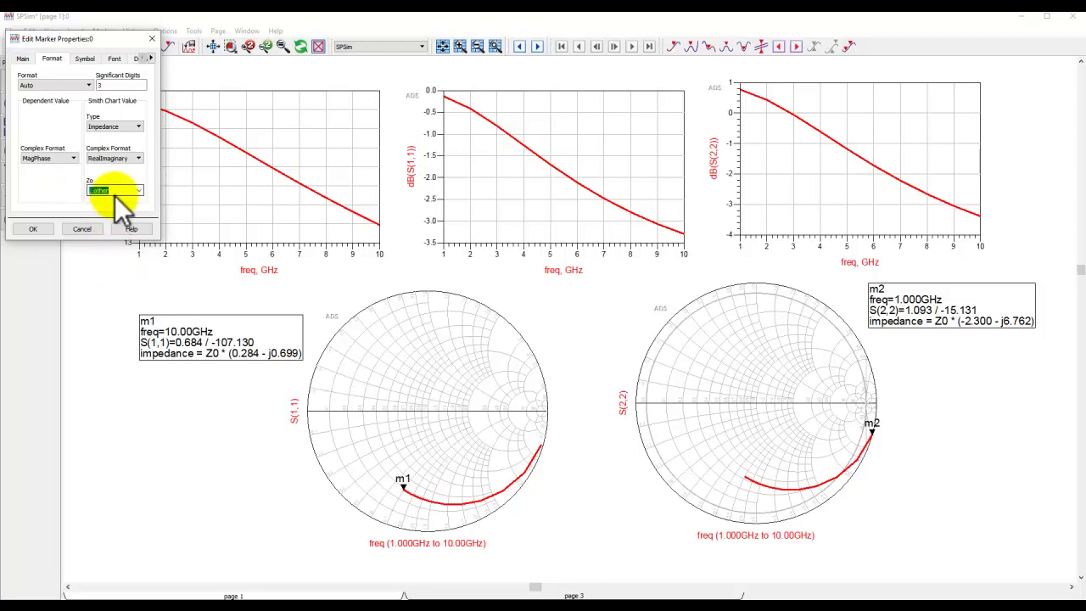
text(100)
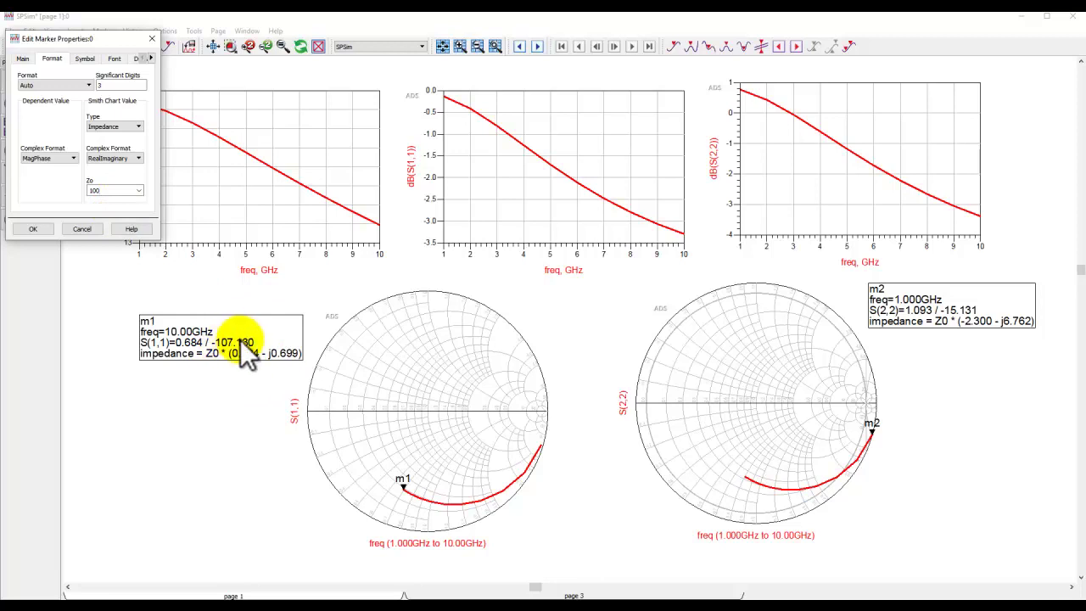
click(139, 190)
click(126, 213)
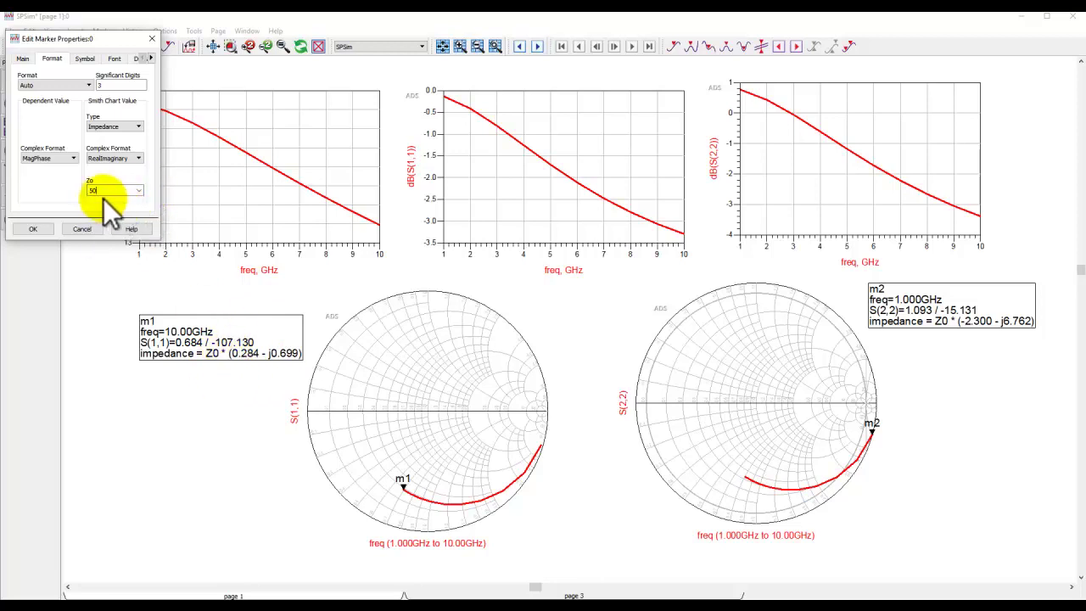
click(31, 229)
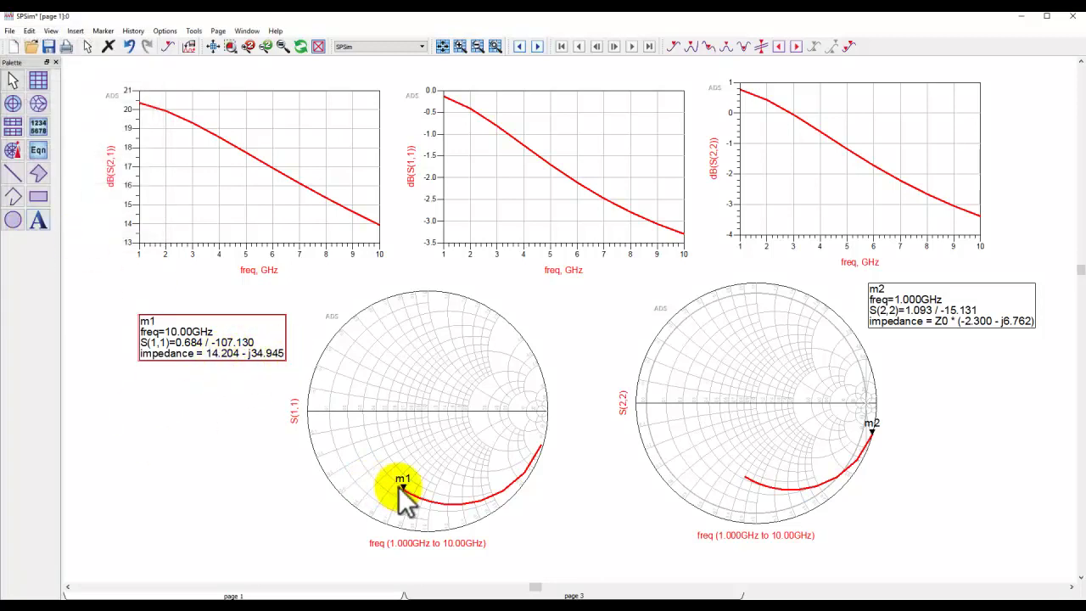
- Move marker m1 along the S(1,1) trace to 5 GHz, reading 14.351 - j68.621
click(404, 491)
mouse_move(406, 499)
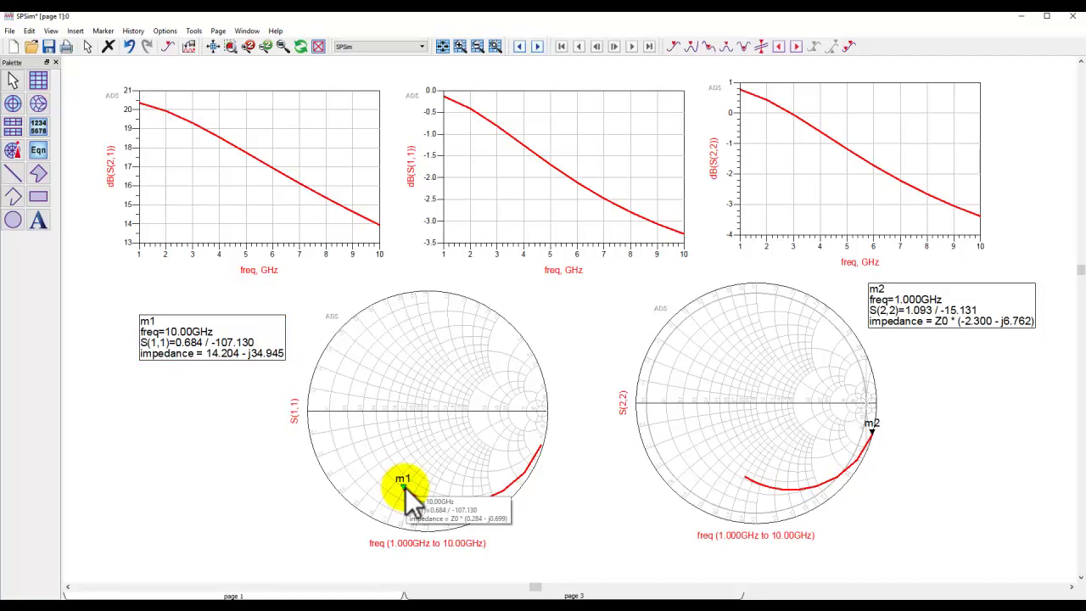
mouse_move(409, 500)
mouse_down()
mouse_move(484, 532)
mouse_move(526, 533)
mouse_up()
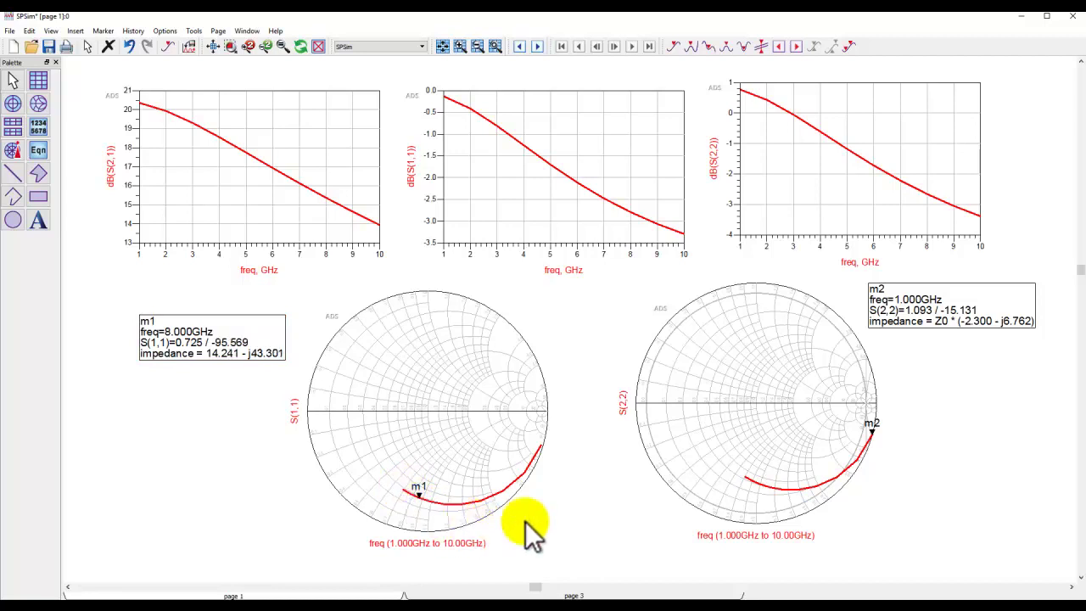
click(268, 427)
key(Left)
key(Left)
key(Left)
key(Left)
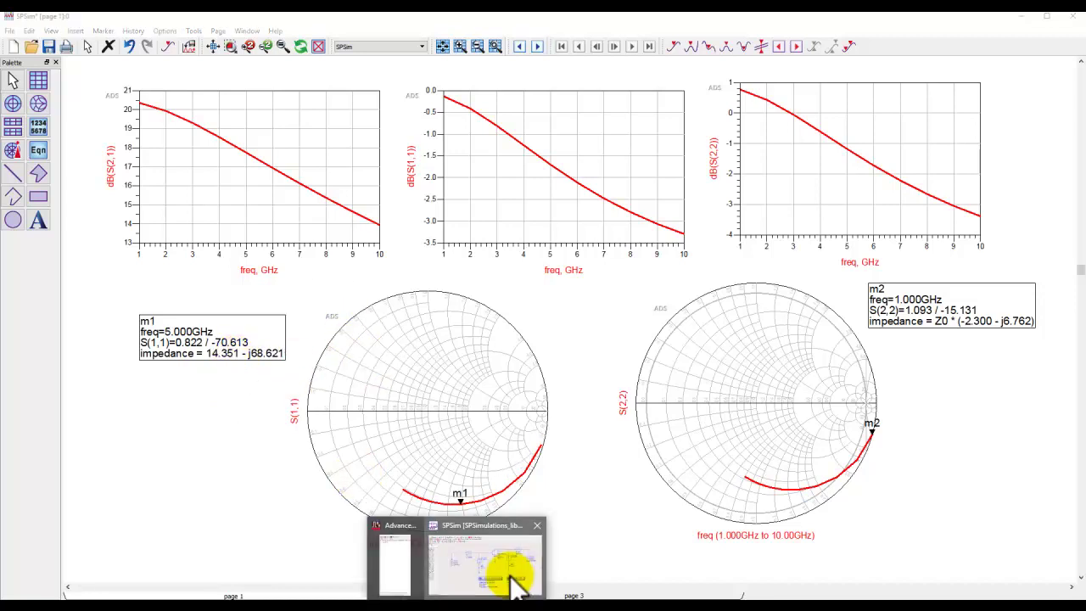
- Place a MaxGain measurement from the Simulation-S_Param palette below the input termination
click(516, 582)
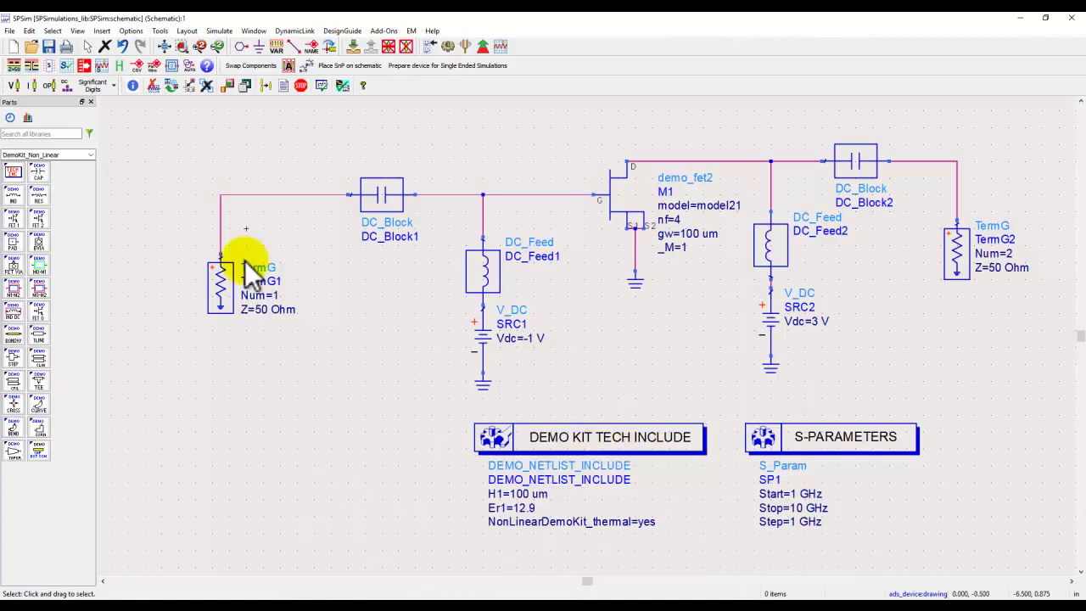
click(90, 154)
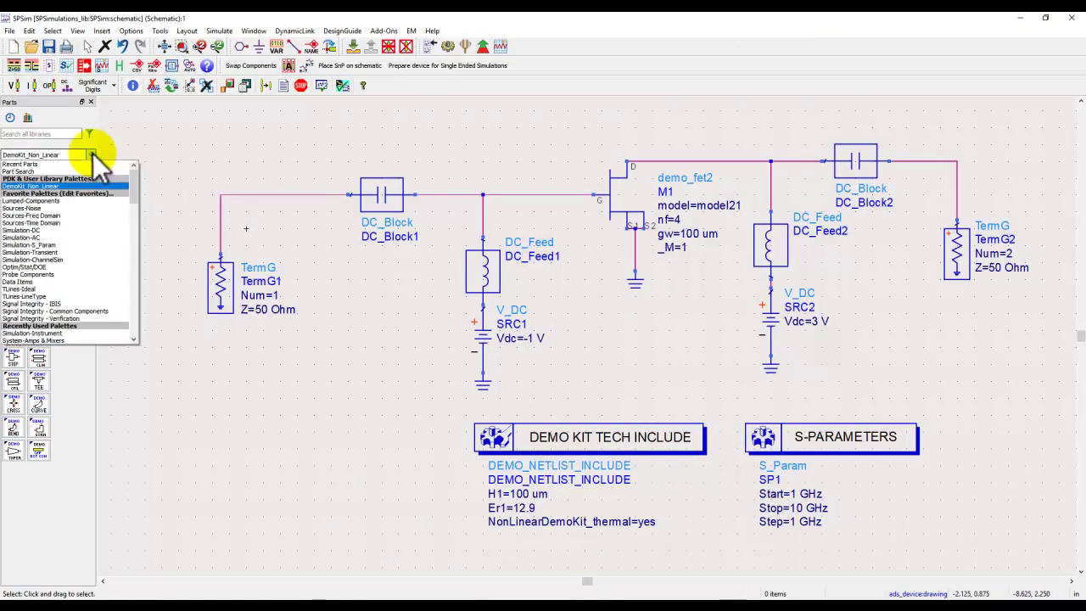
click(47, 244)
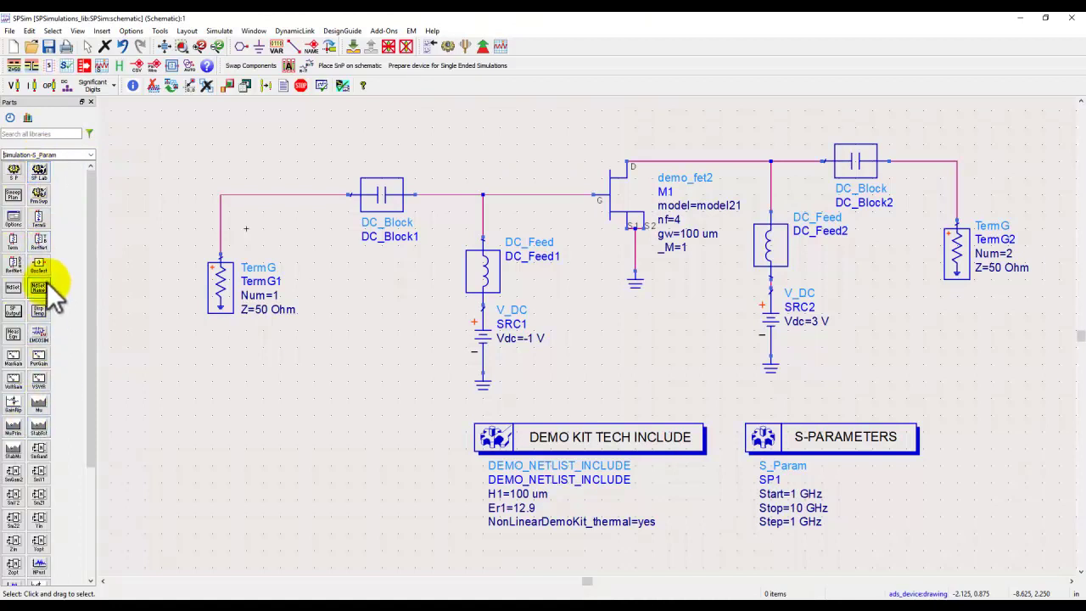
click(13, 358)
click(191, 403)
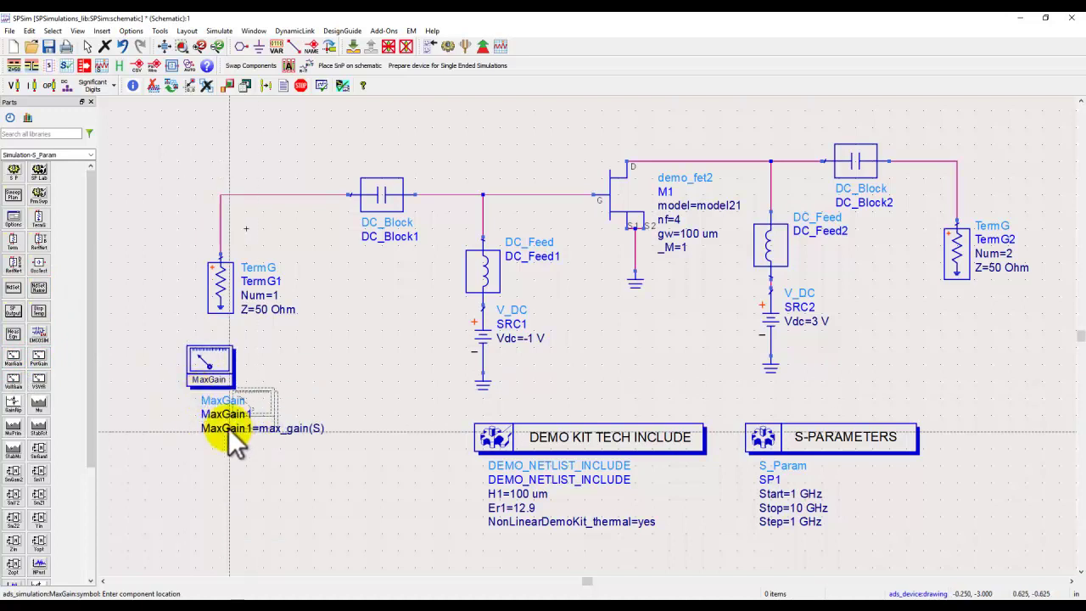
key(Escape)
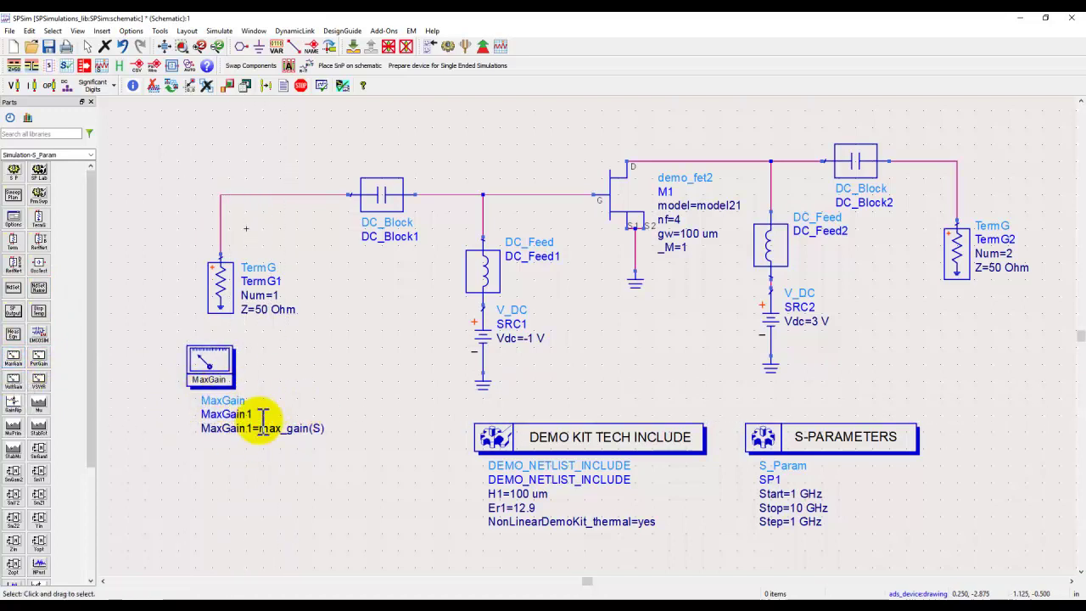
scroll(291, 412, up, 2)
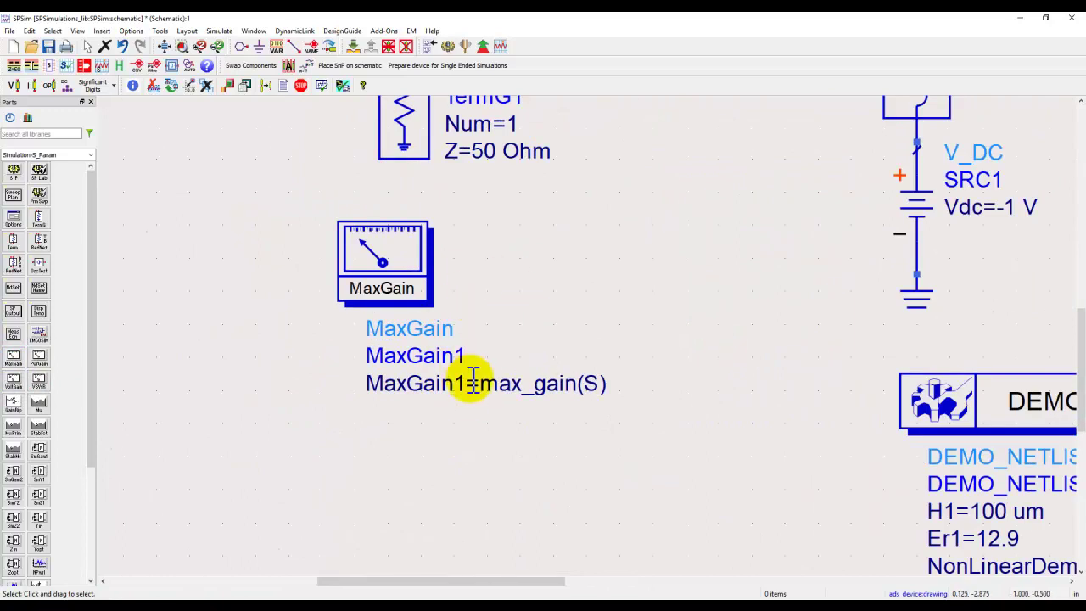
- Rename MaxGain1 to MyMaxGain in the max_gain(S) equation and re-run the simulation
double_click(511, 385)
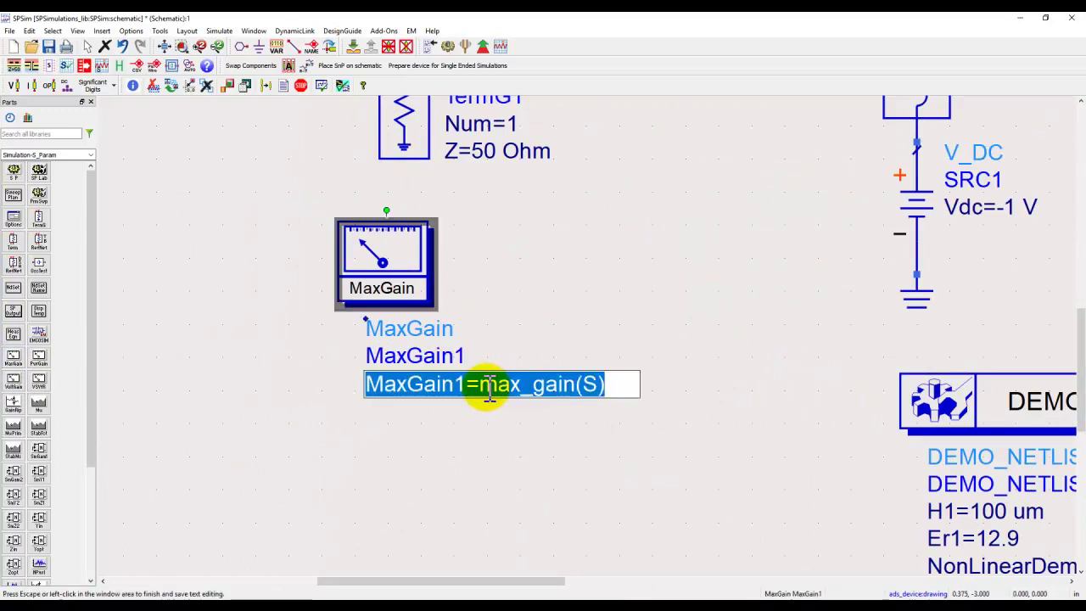
drag(484, 386, 577, 383)
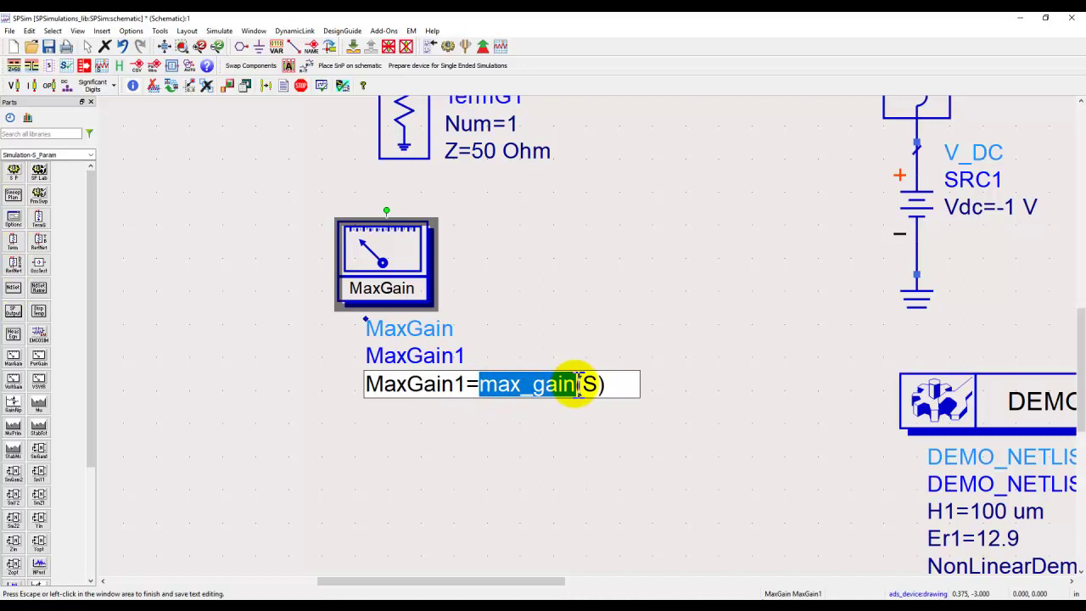
click(594, 384)
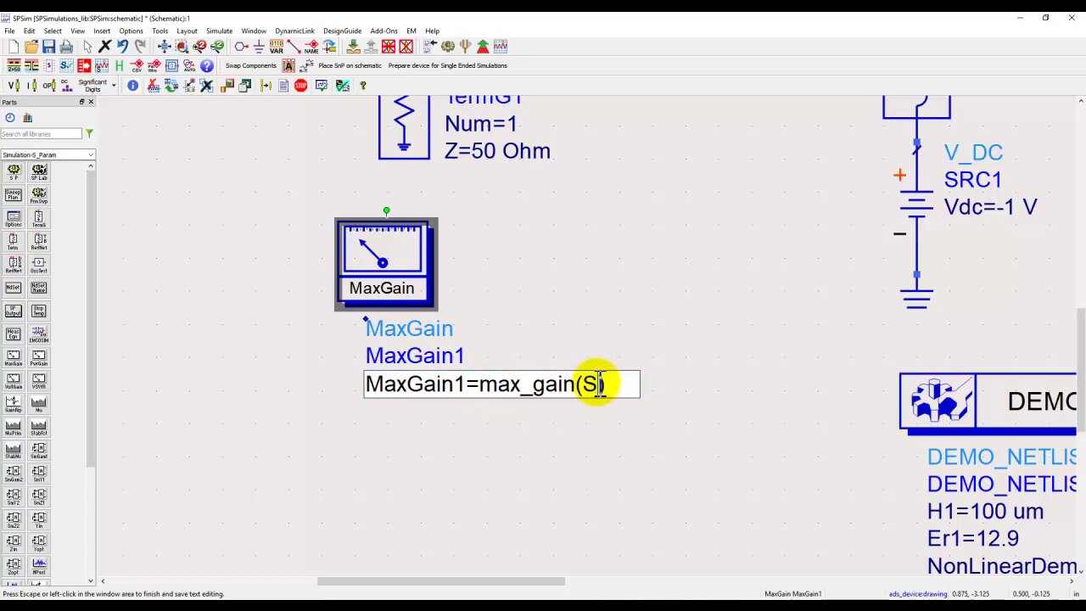
click(580, 430)
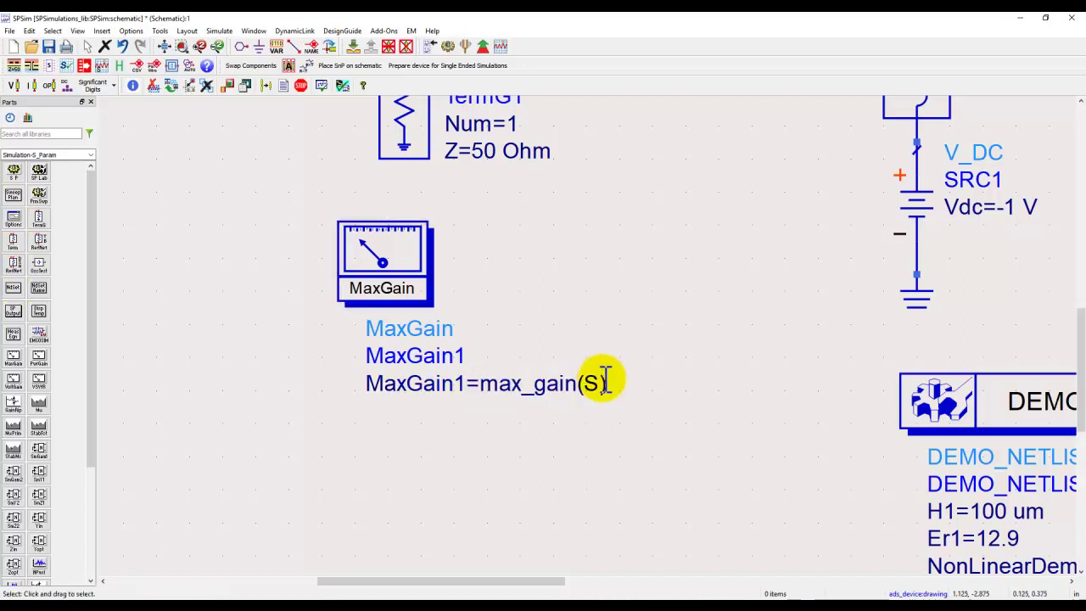
double_click(458, 384)
drag(467, 383, 373, 384)
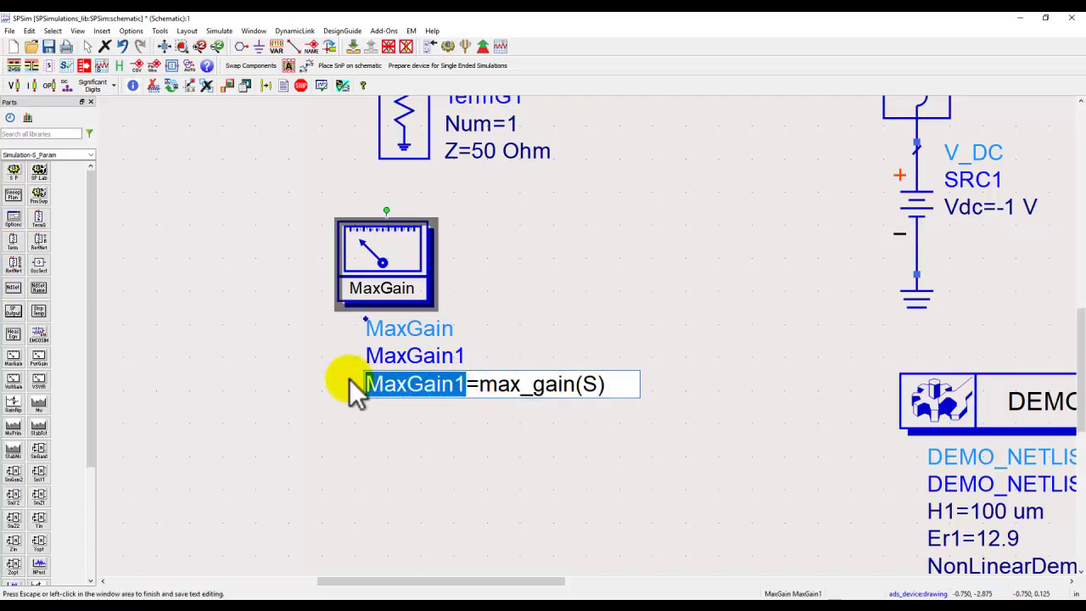
text(MyMaxGai)
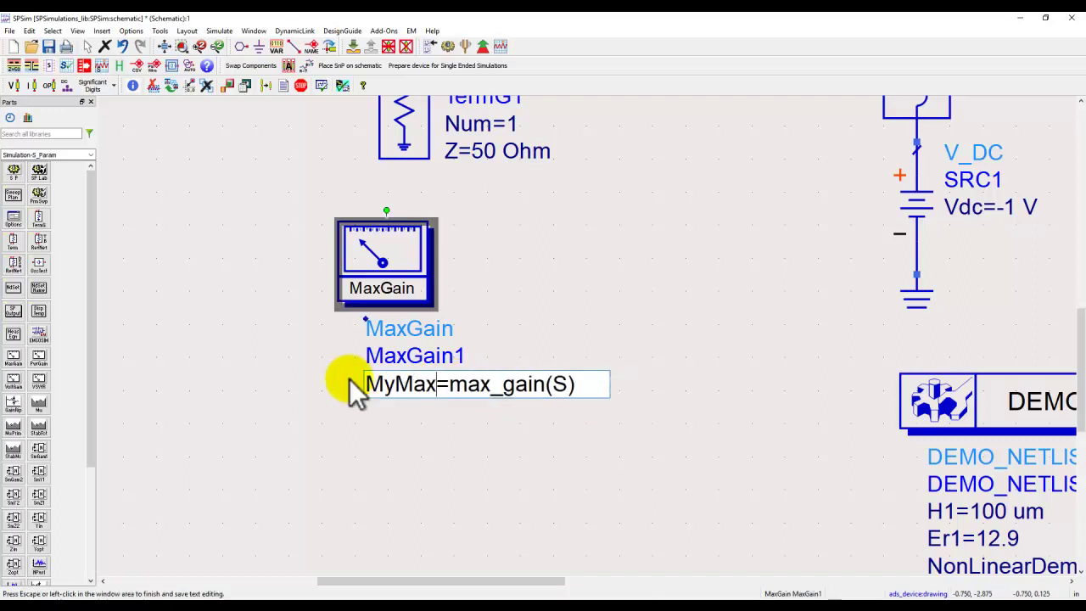
text(n)
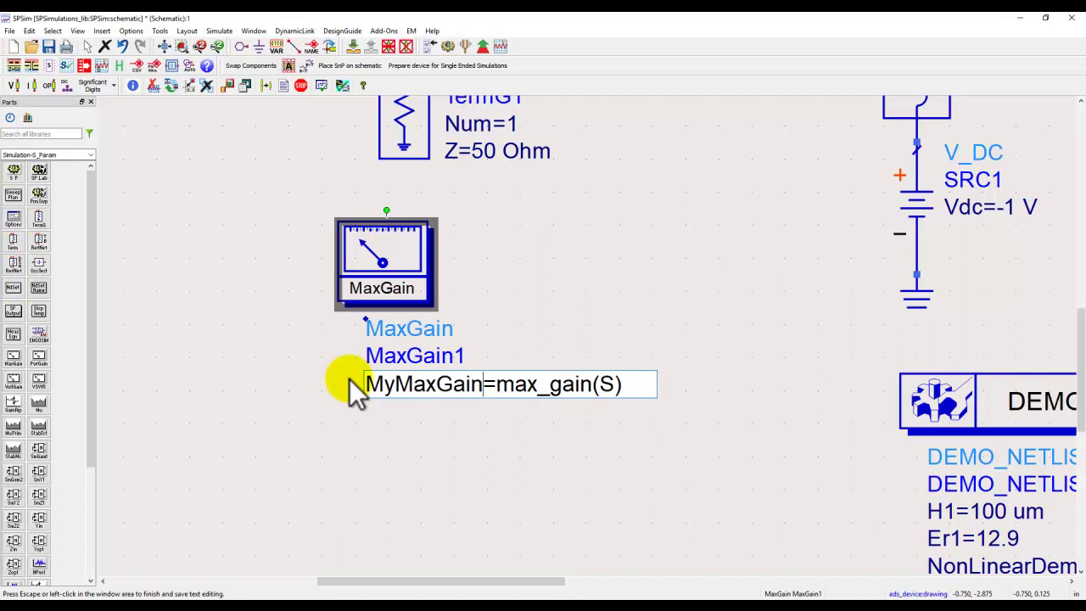
click(397, 440)
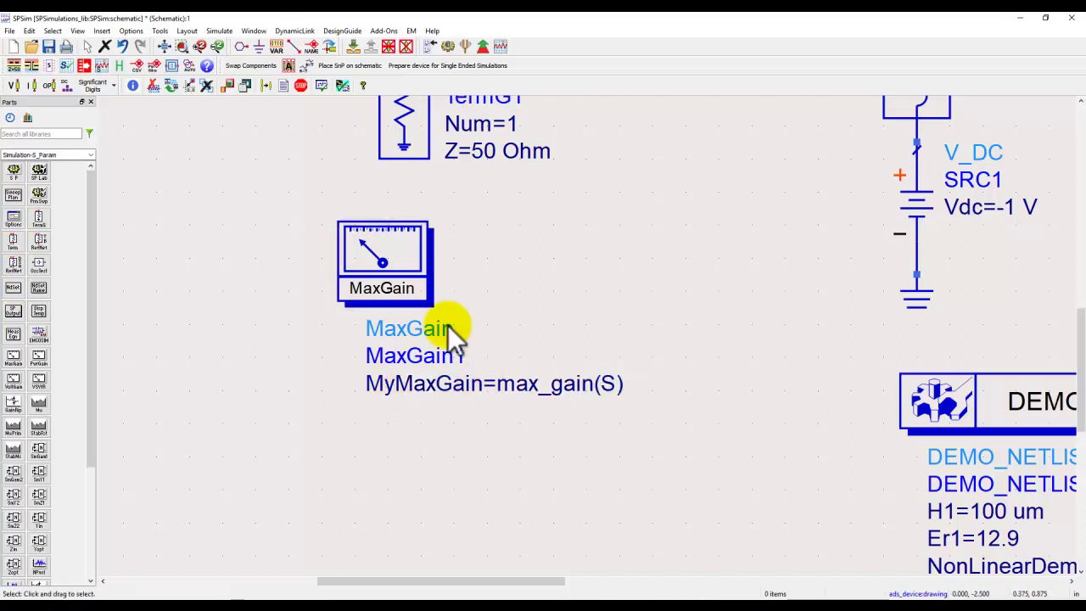
click(447, 47)
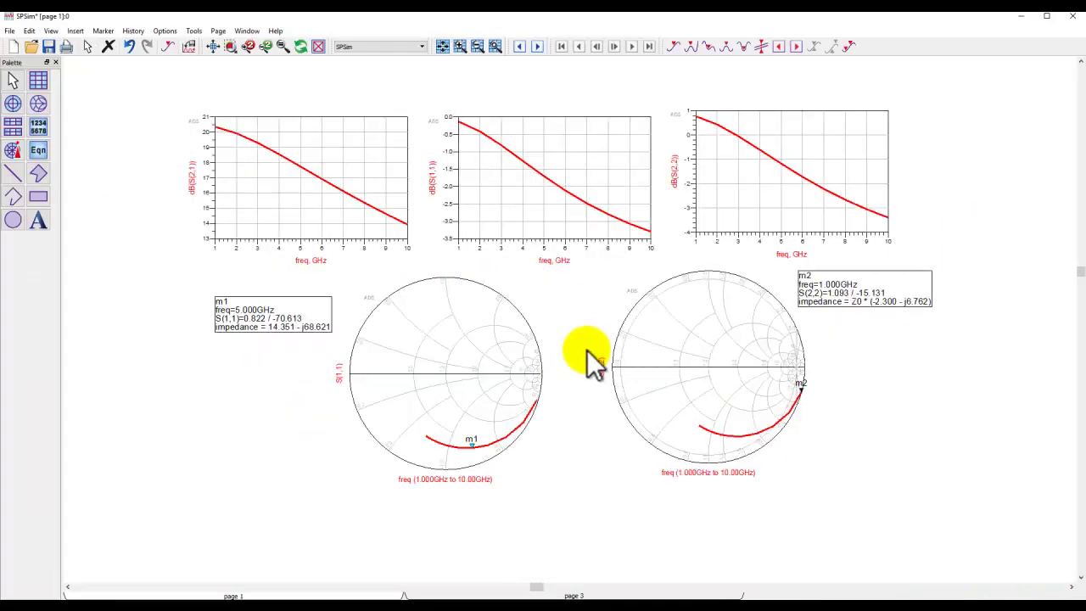
- Create page 2 with a list of MyMaxGain versus frequency, then return to the schematic
click(218, 30)
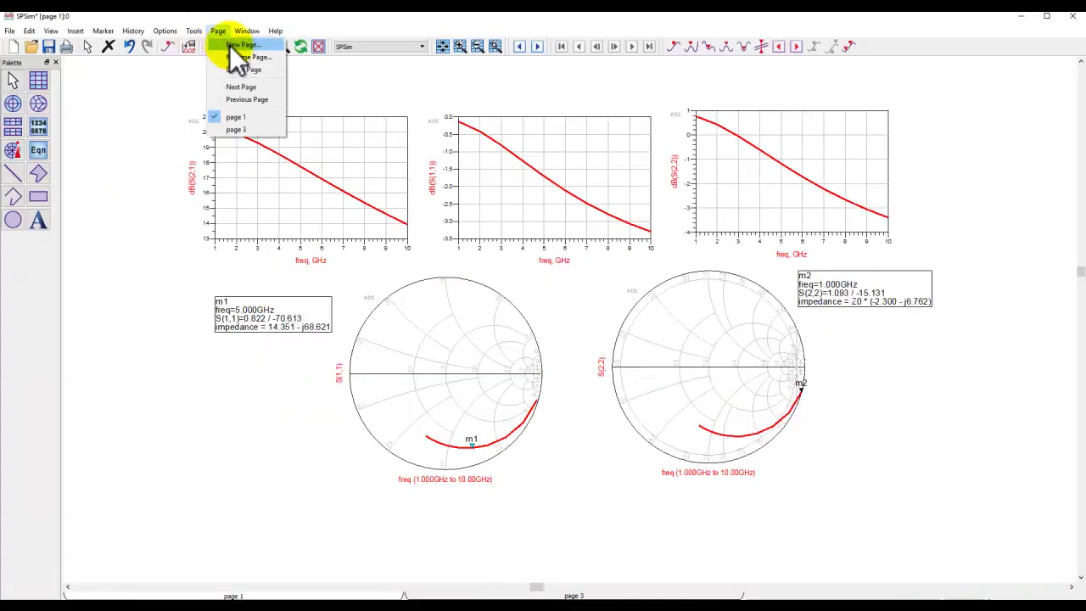
click(229, 44)
click(28, 97)
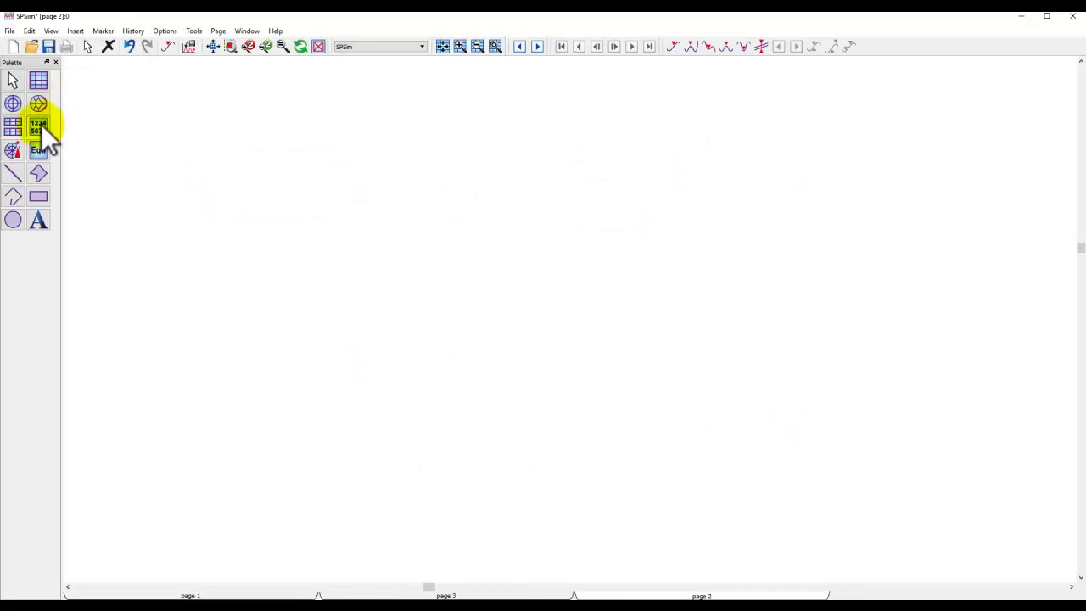
click(37, 126)
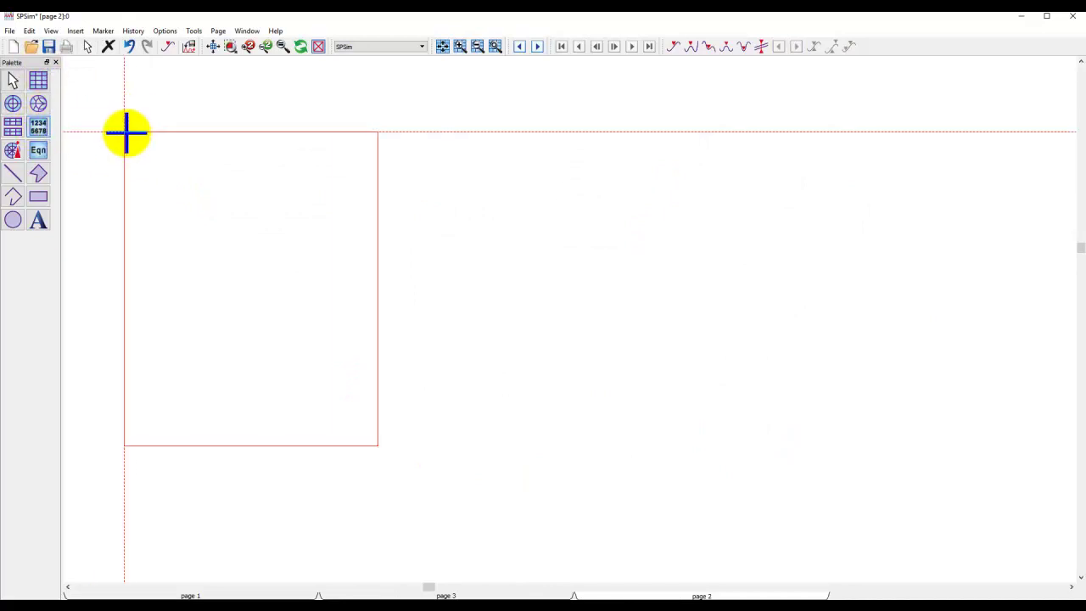
click(131, 102)
click(422, 279)
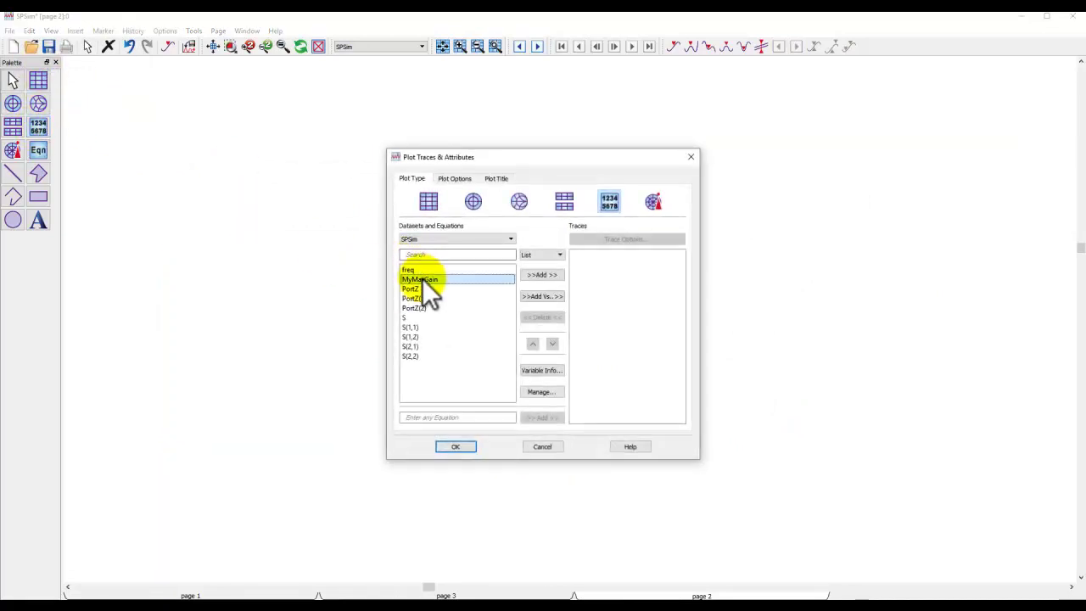
click(539, 275)
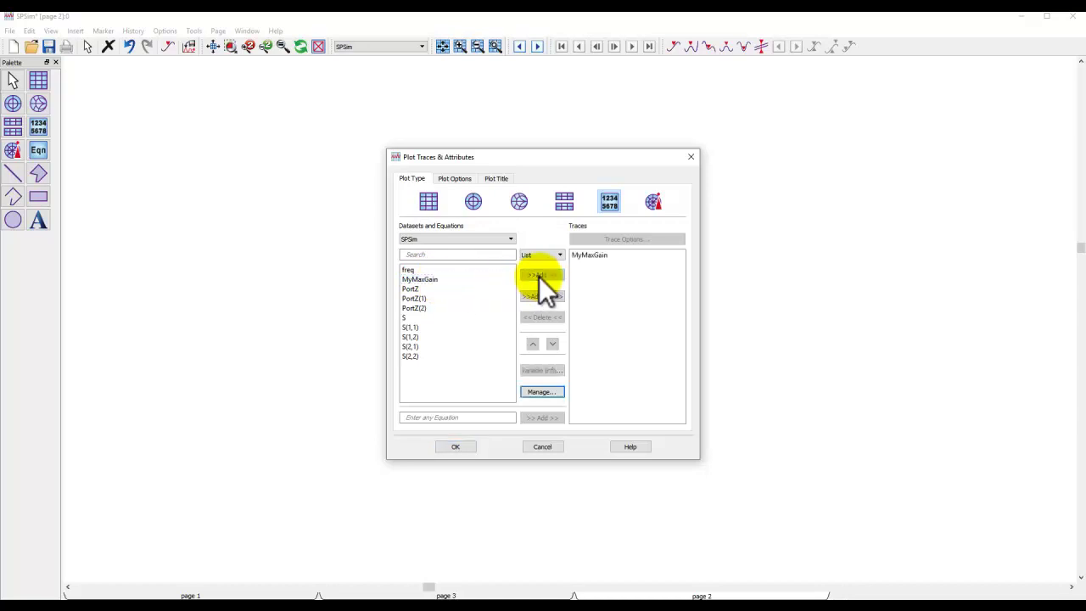
click(464, 445)
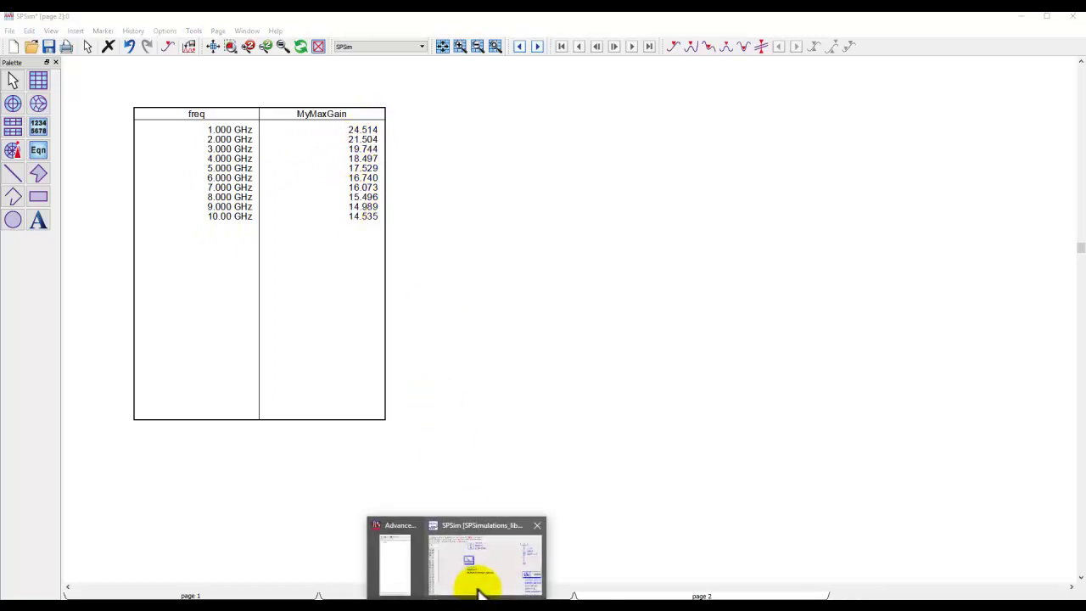
click(470, 577)
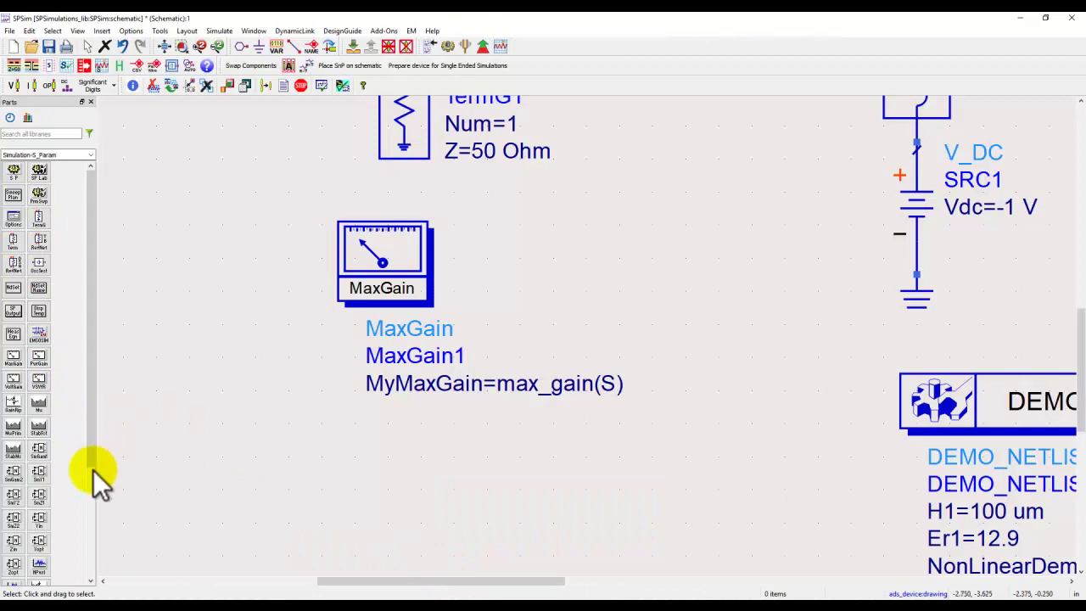
- Place SmZ1 beside MaxGain, shift MaxGain left, and verify SmZ1=sm_z1(S,PortZ1)
click(37, 497)
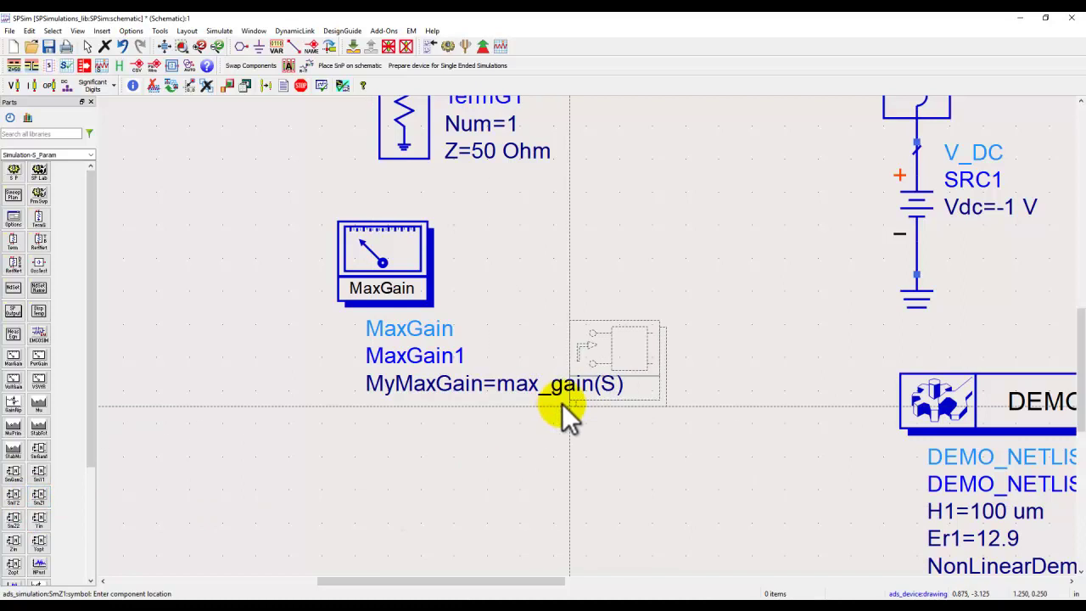
click(560, 313)
key(Escape)
drag(388, 302, 273, 296)
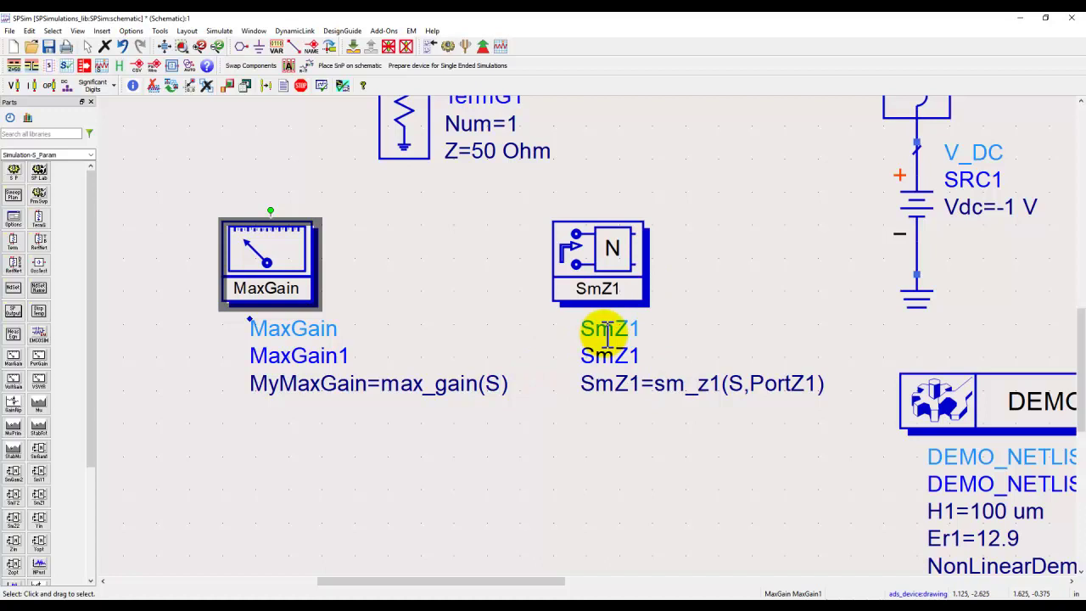
click(693, 390)
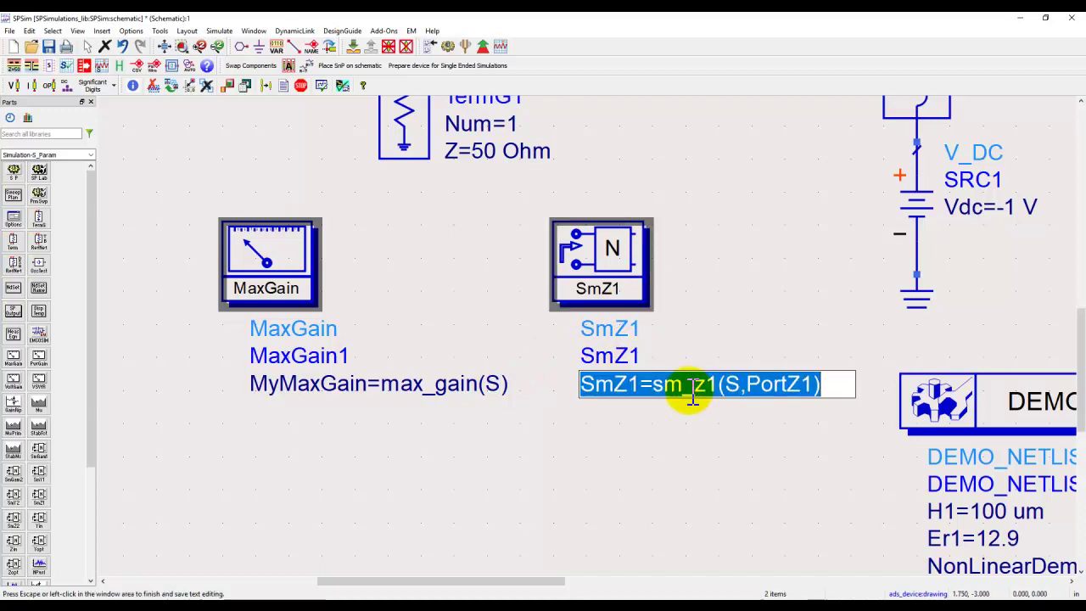
drag(654, 388, 712, 386)
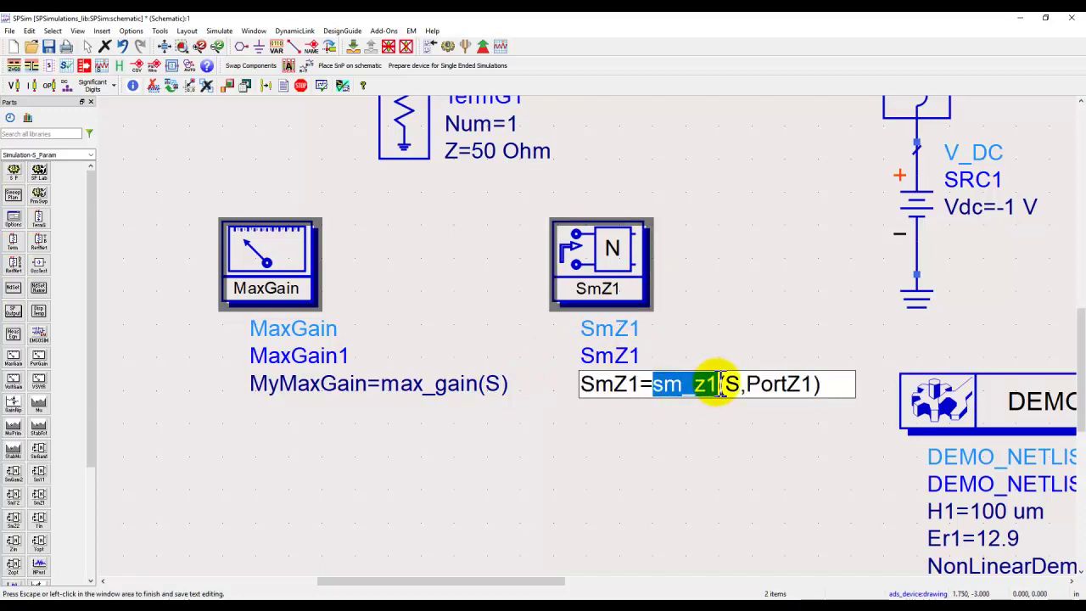
double_click(732, 383)
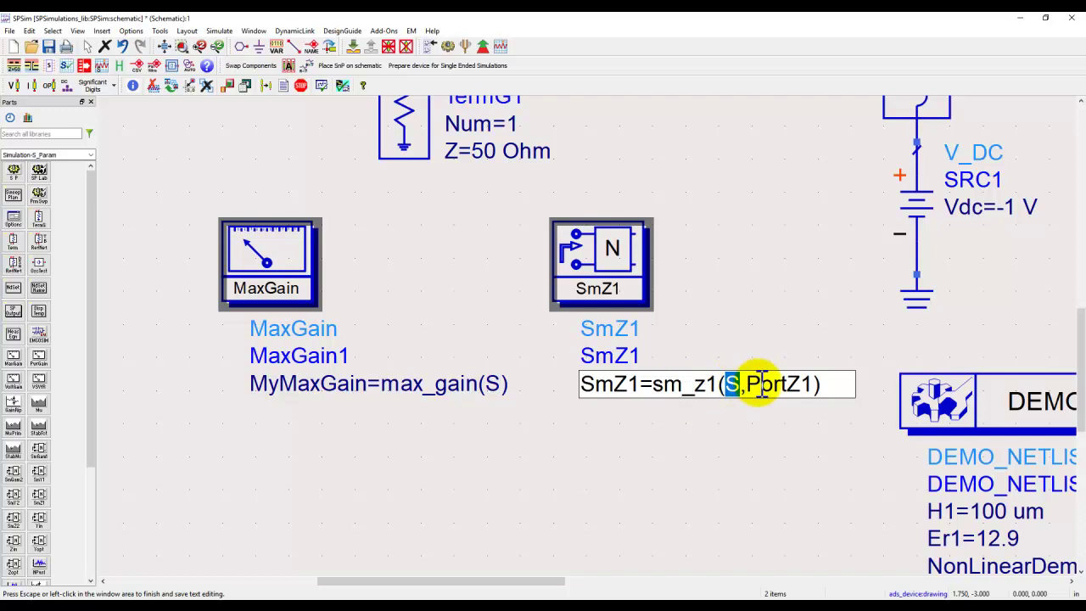
drag(749, 386, 805, 386)
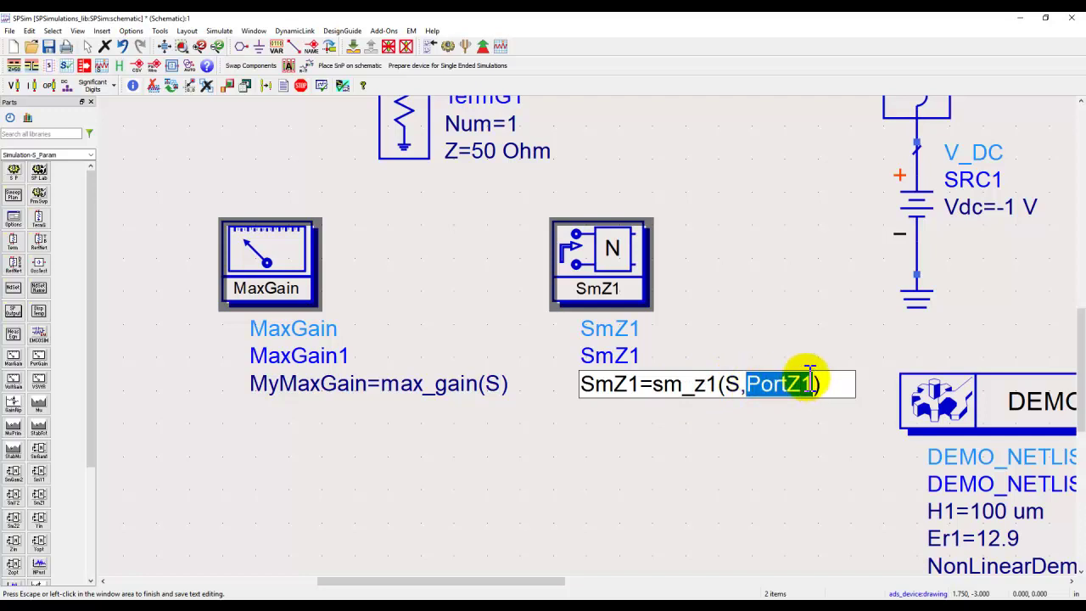
drag(695, 257, 670, 417)
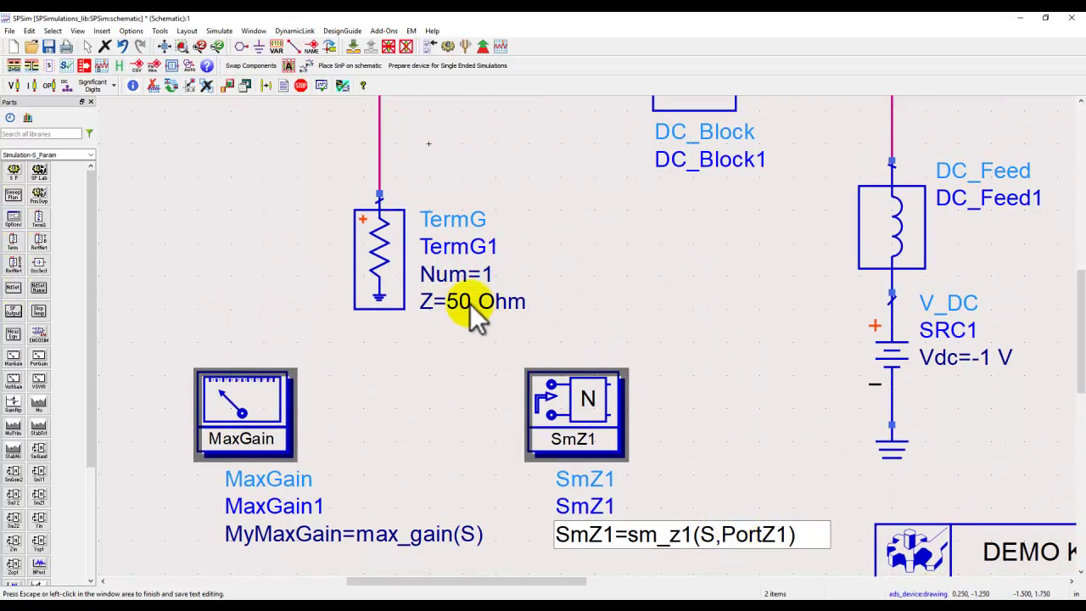
drag(721, 533, 778, 530)
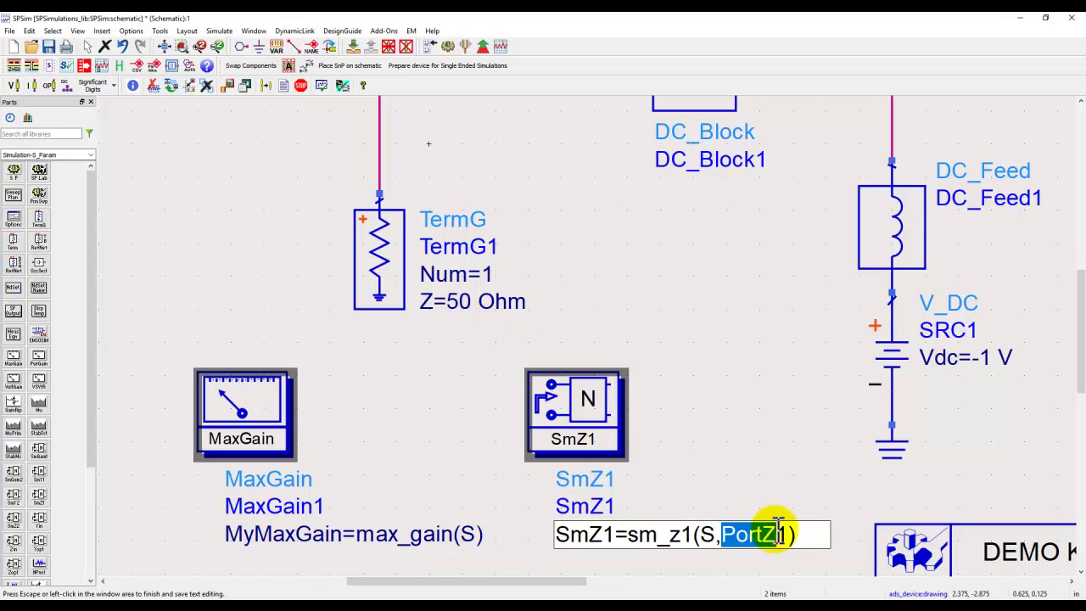
click(735, 437)
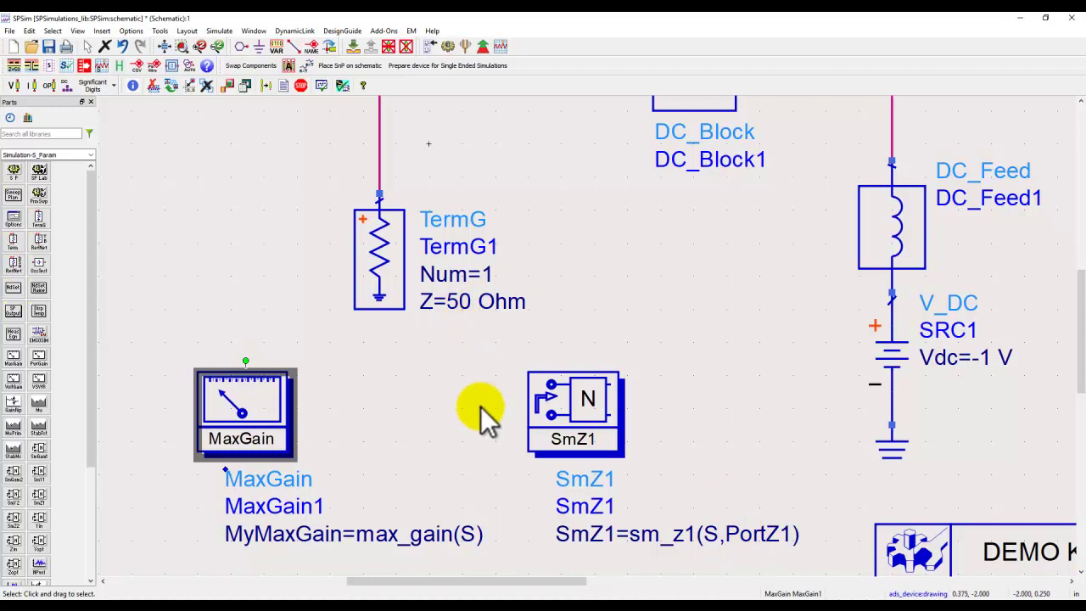
- Place a Zin measurement on the schematic below the MaxGain component
scroll(479, 412, down, 2)
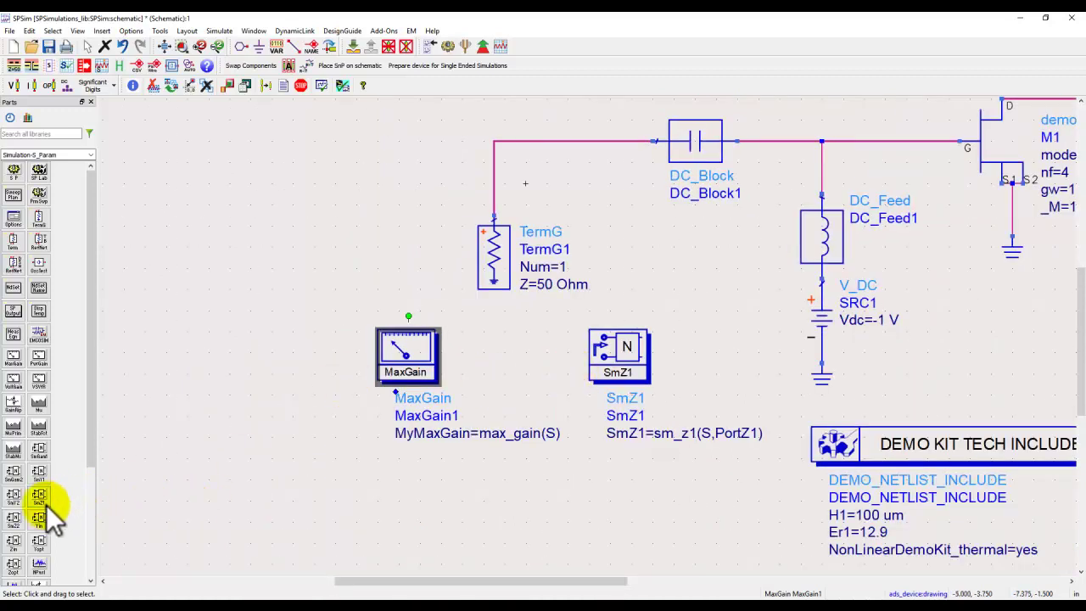
click(11, 539)
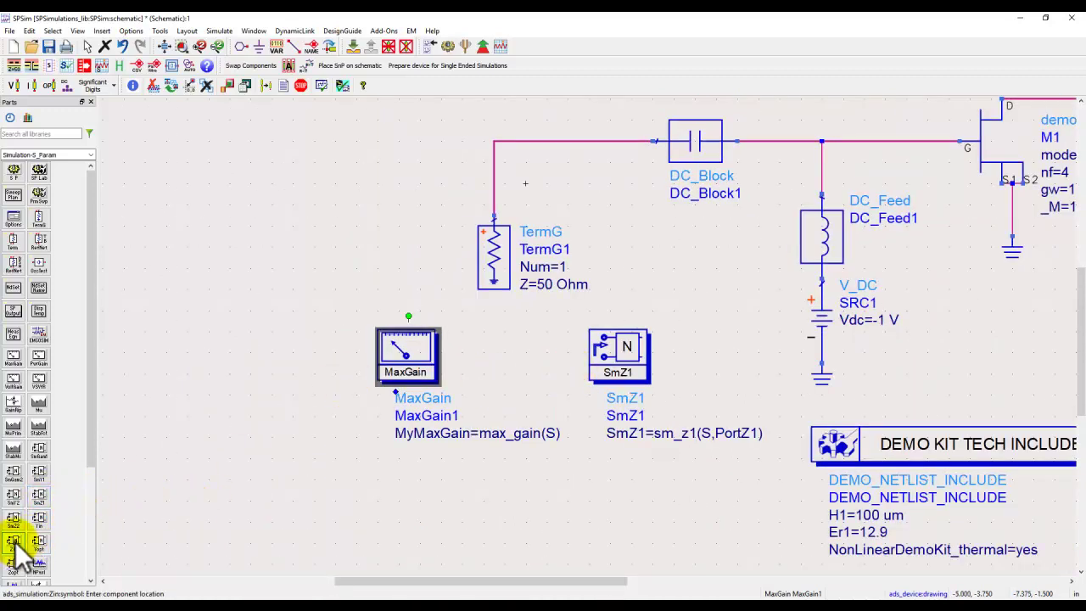
click(377, 511)
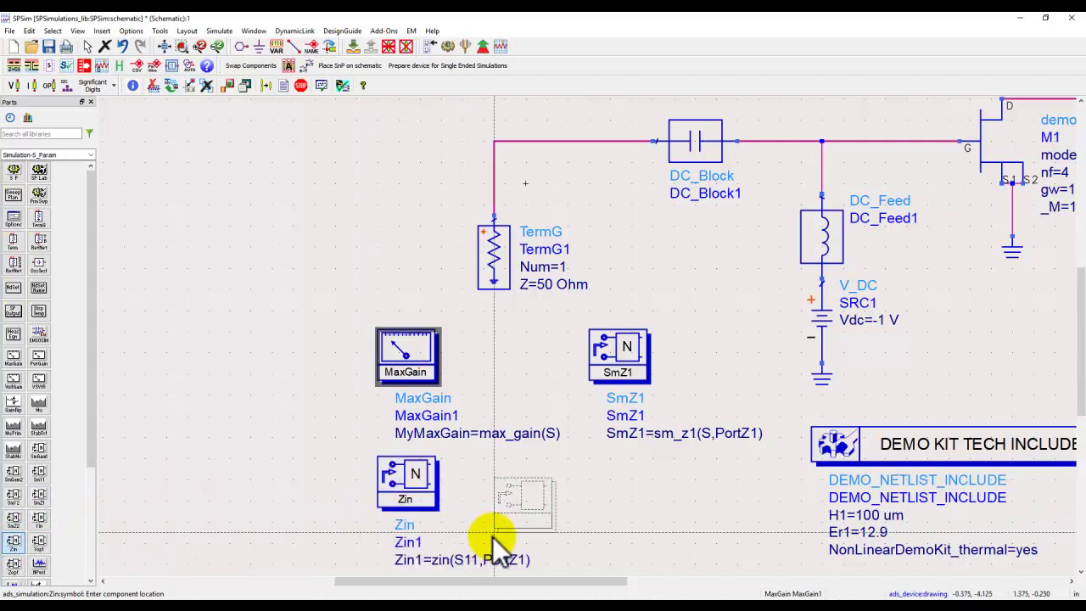
key(Escape)
scroll(492, 541, up, 2)
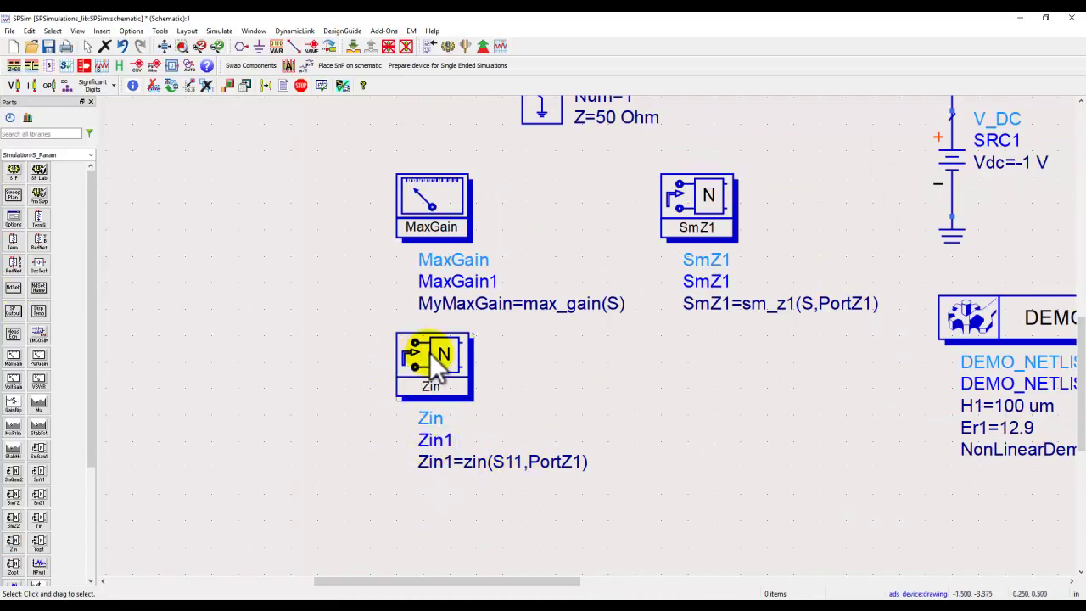
double_click(555, 464)
click(572, 465)
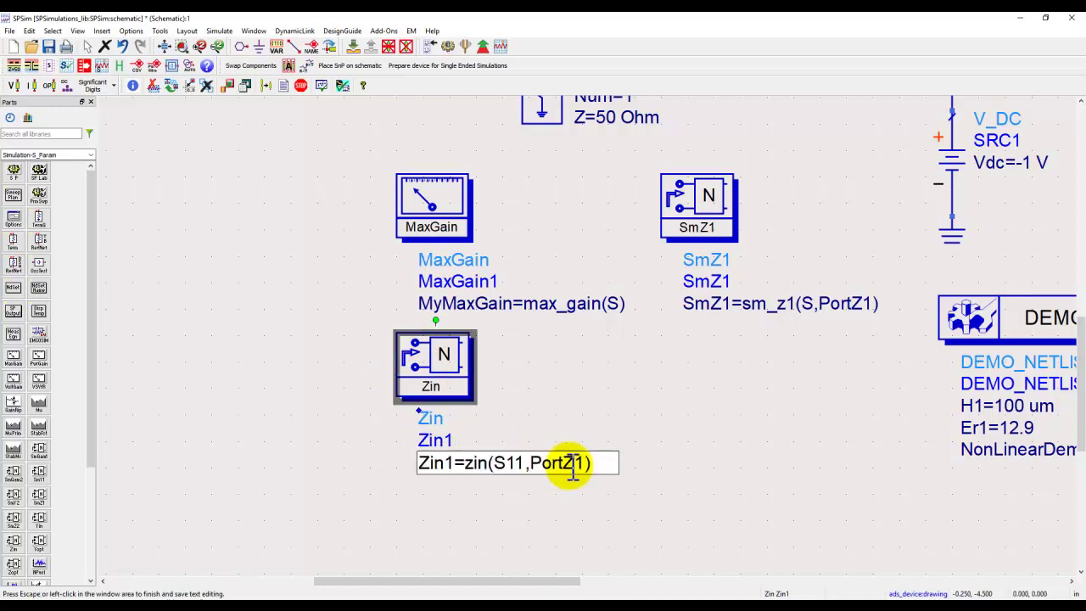
click(607, 170)
drag(603, 174, 565, 238)
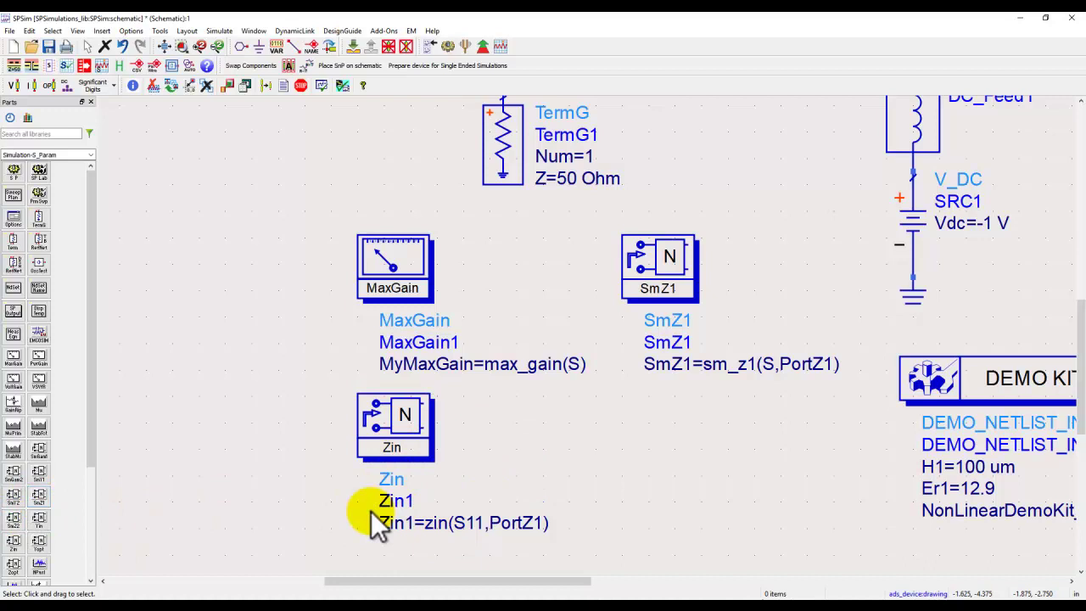
- Edit the Zin1 equation to zin(S22,PortZ2) and fit the whole circuit in view
double_click(468, 522)
click(468, 523)
drag(467, 523, 480, 524)
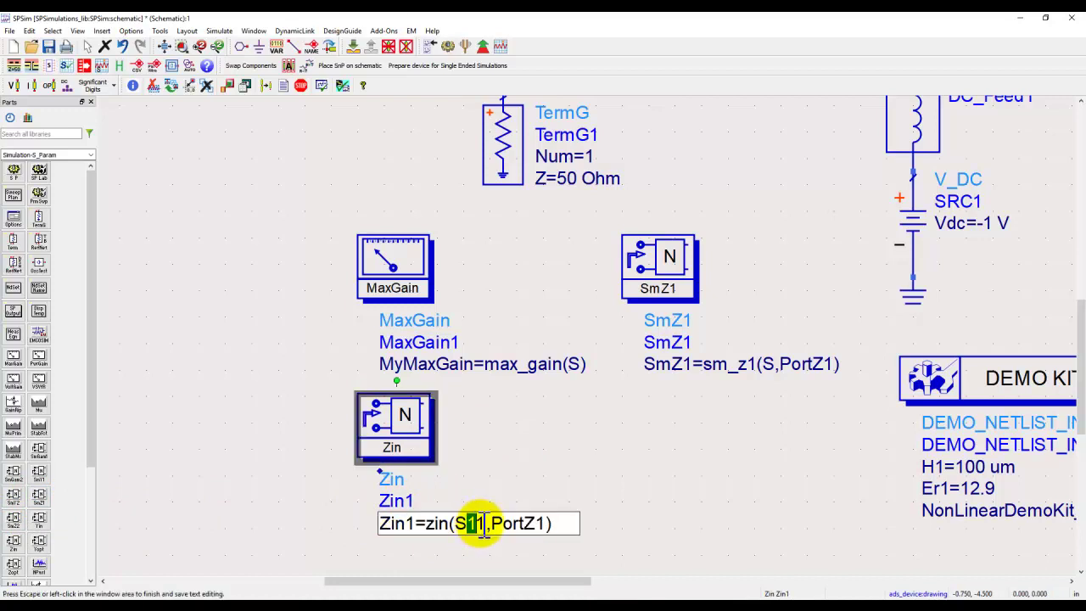
text(22)
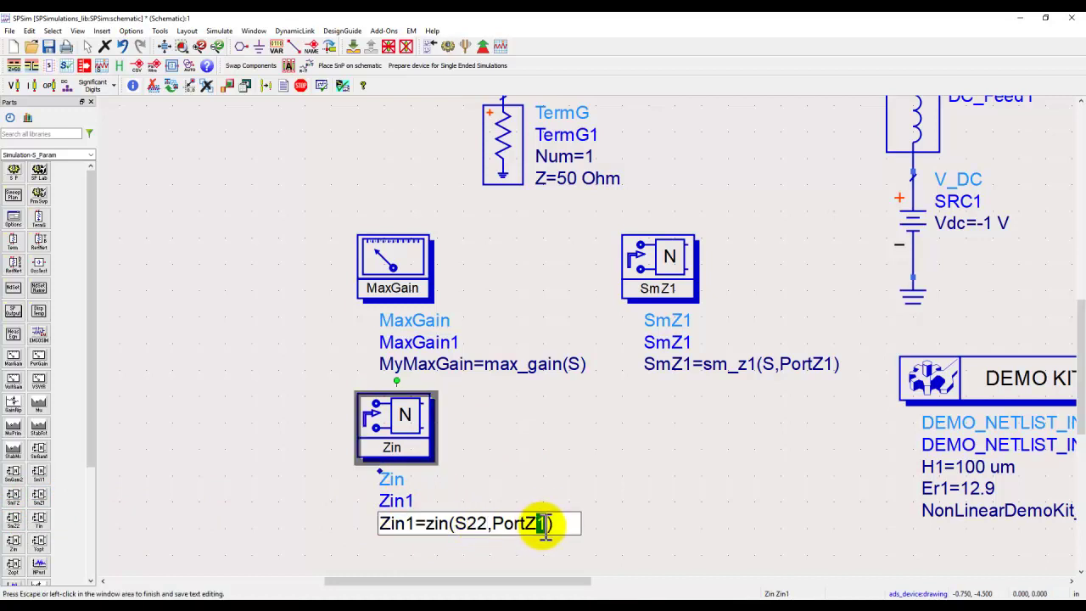
text(2)
click(614, 514)
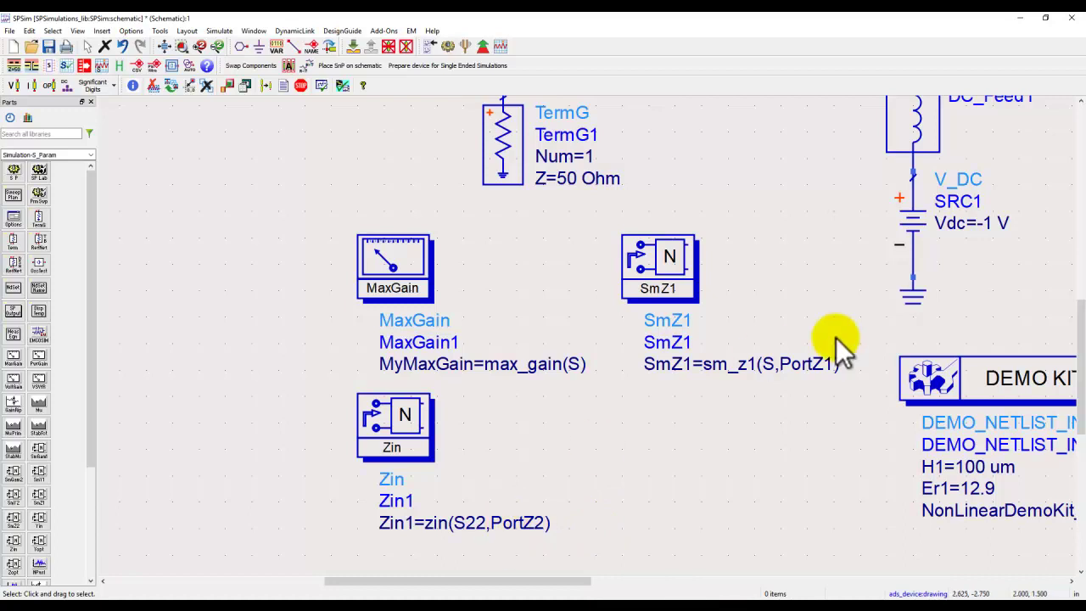
scroll(582, 376, down, 1)
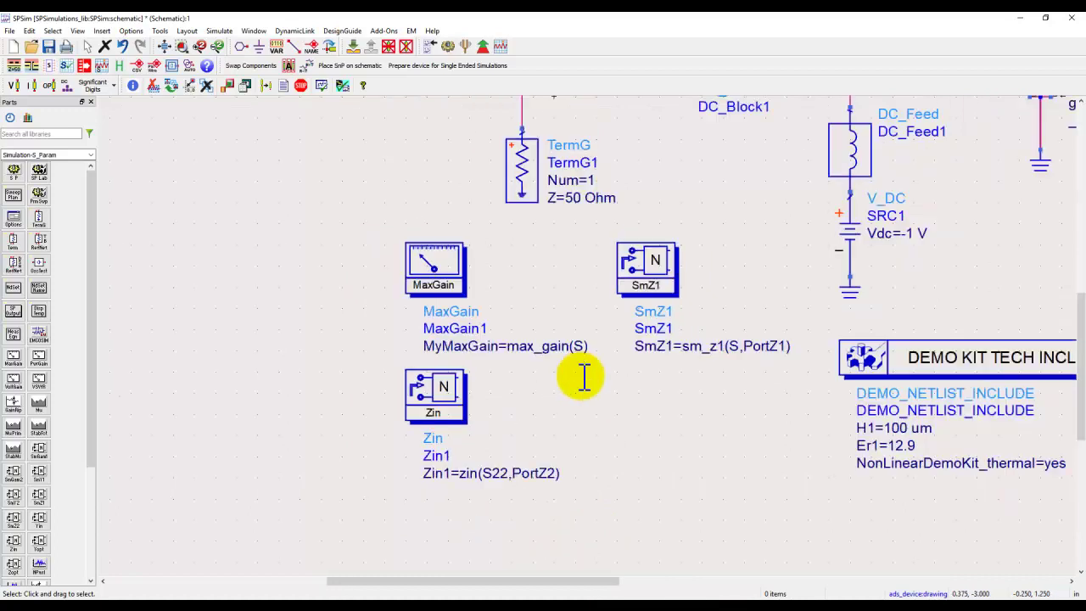
click(162, 47)
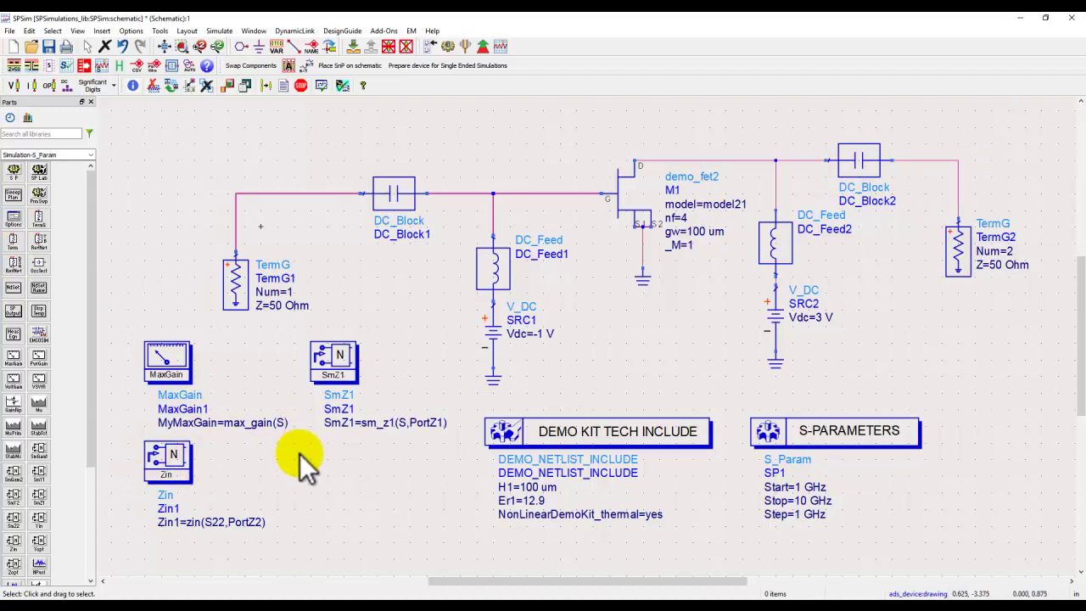
- Re-simulate, add SmZ1 and Zin1 to the page 2 MyMaxGain table, and widen it
click(449, 45)
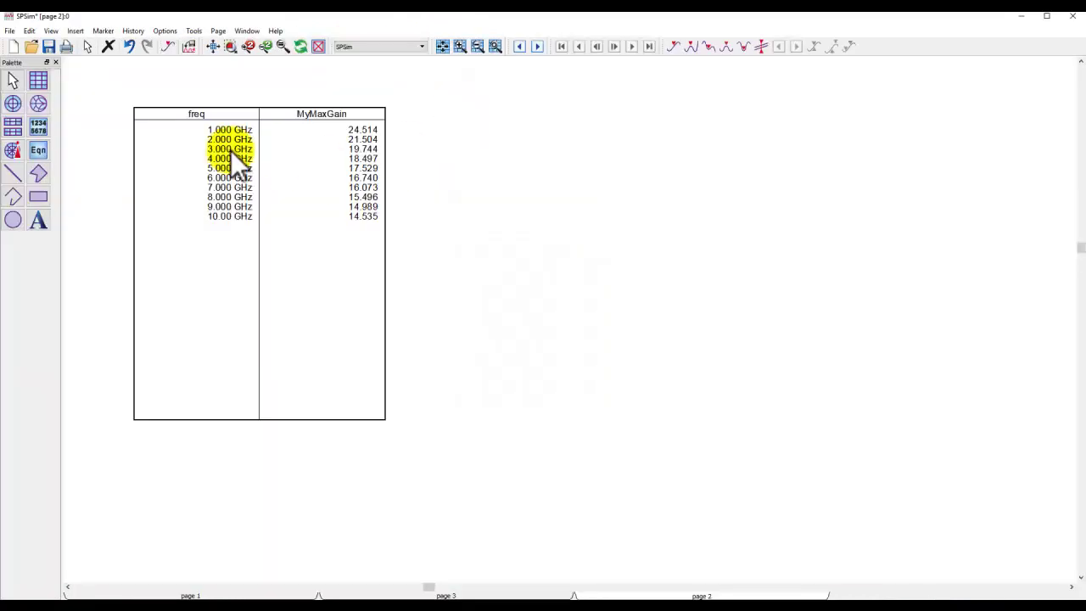
double_click(304, 234)
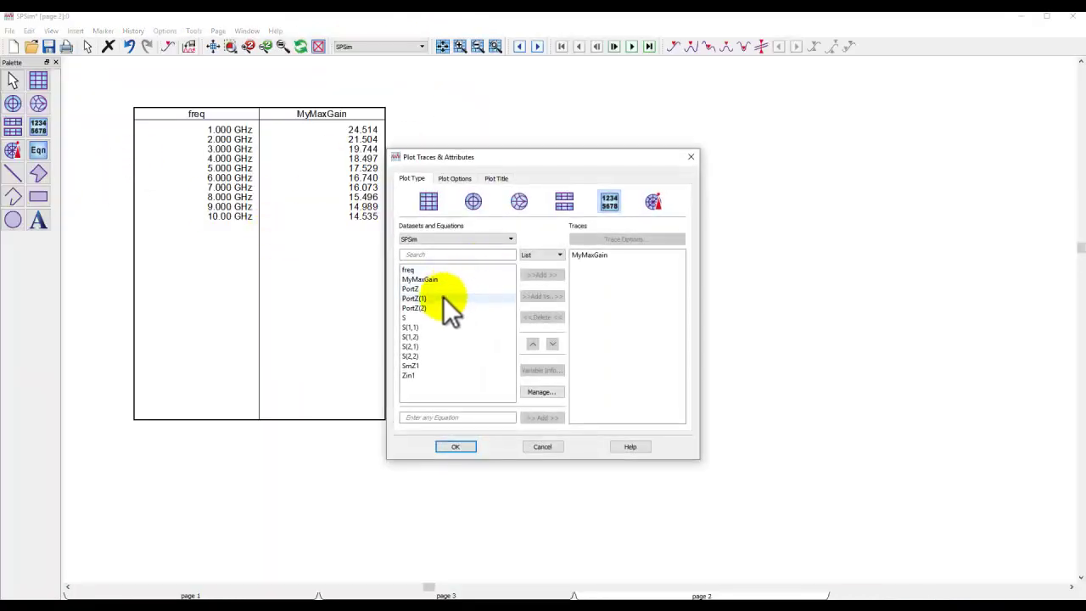
double_click(428, 365)
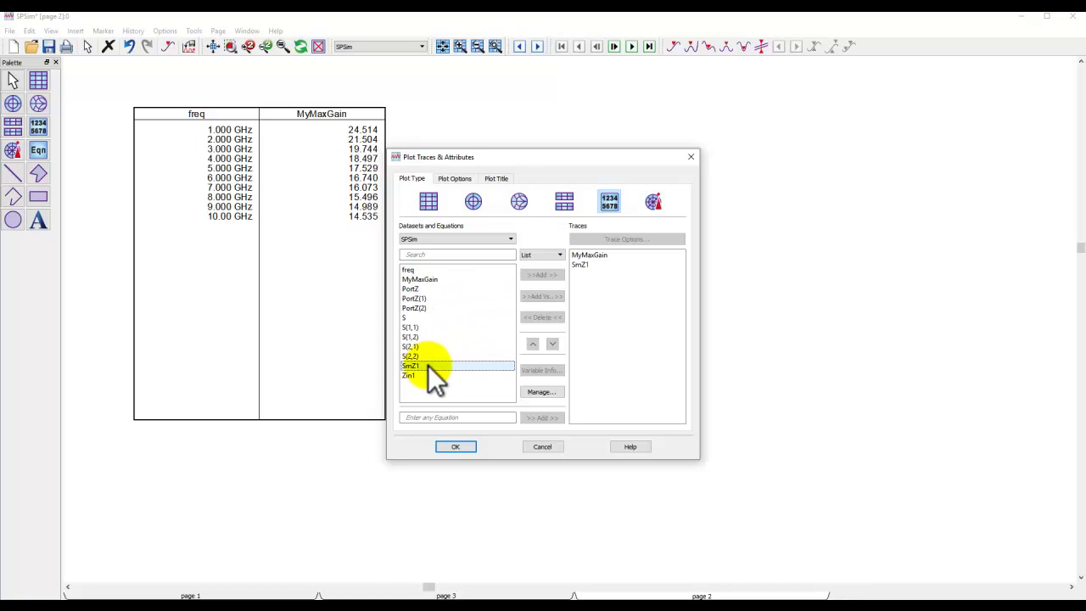
double_click(416, 375)
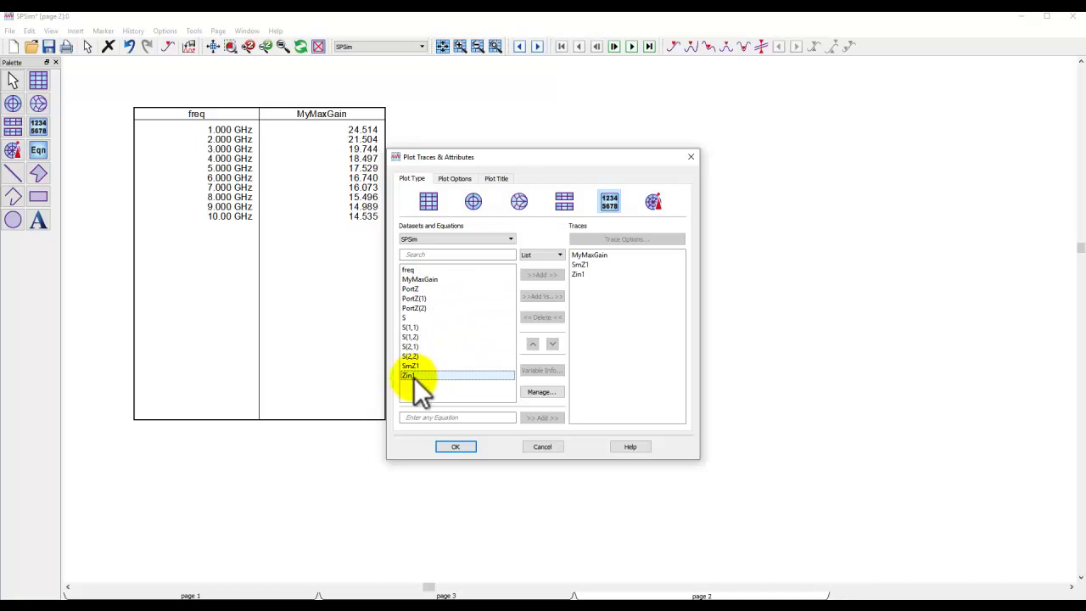
click(450, 446)
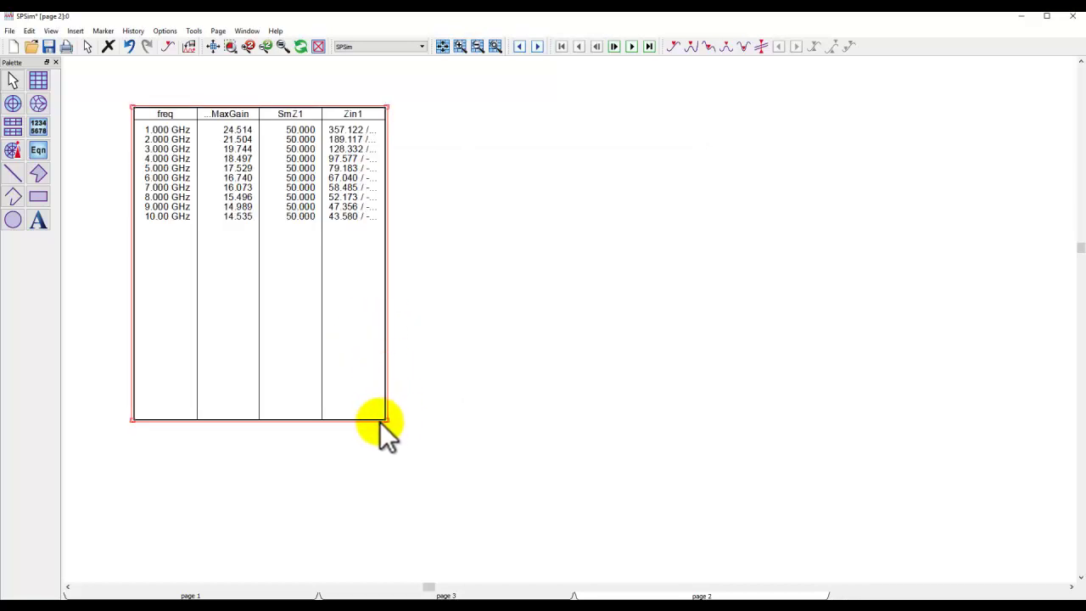
drag(385, 420, 530, 352)
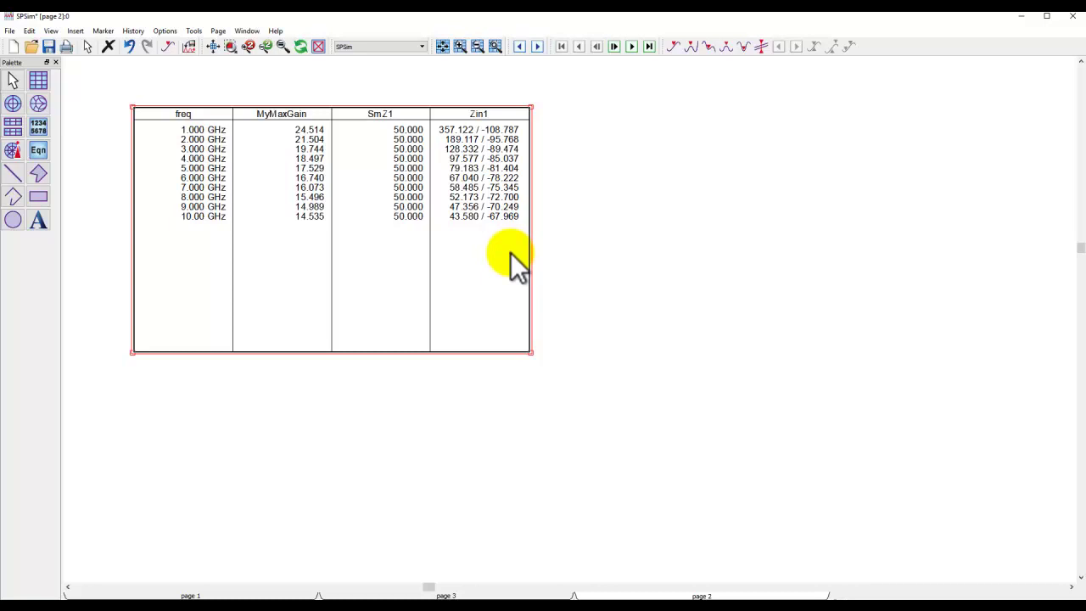
- Delete the MaxGain, SmZ1 and Zin measurement components from the schematic
mouse_move(462, 598)
click(452, 575)
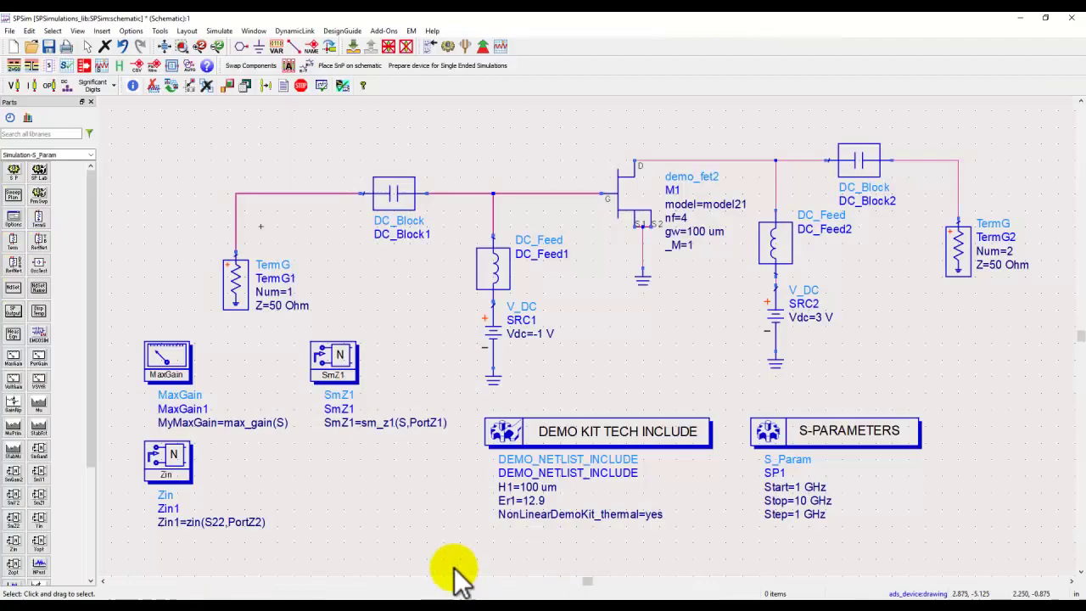
scroll(407, 453, down, 1)
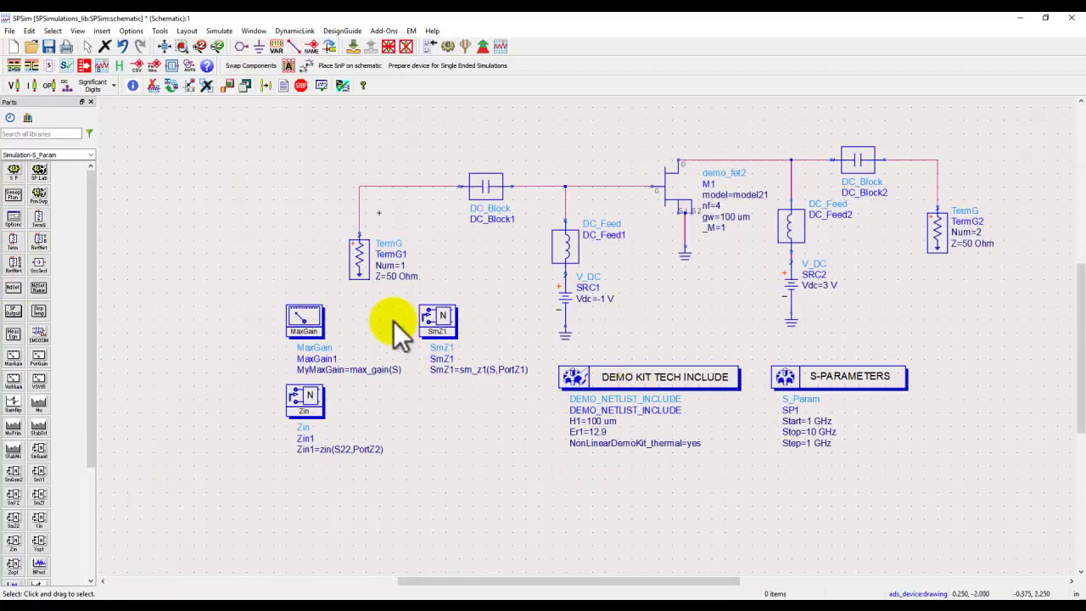
drag(273, 290, 578, 478)
click(514, 467)
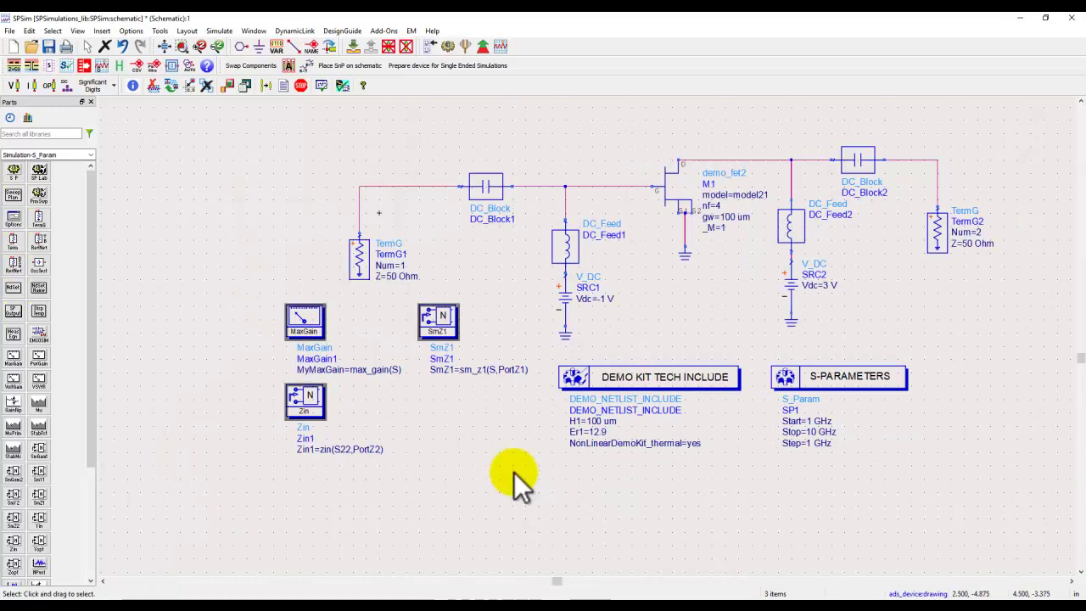
key(Delete)
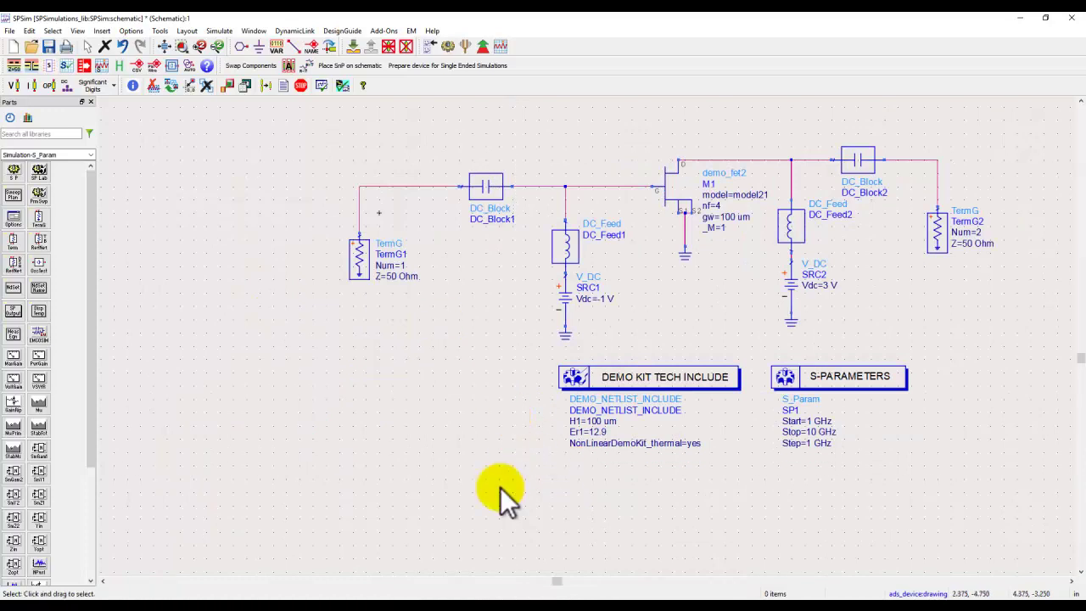
- Delete the results table from the data display, view page 1, then return to the schematic
mouse_move(518, 602)
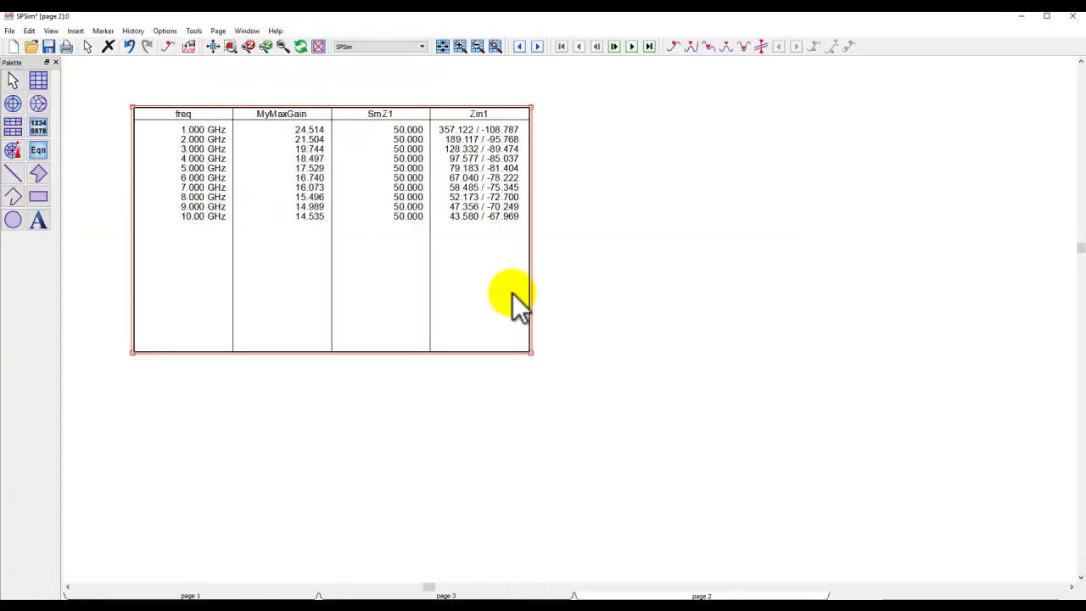
key(Delete)
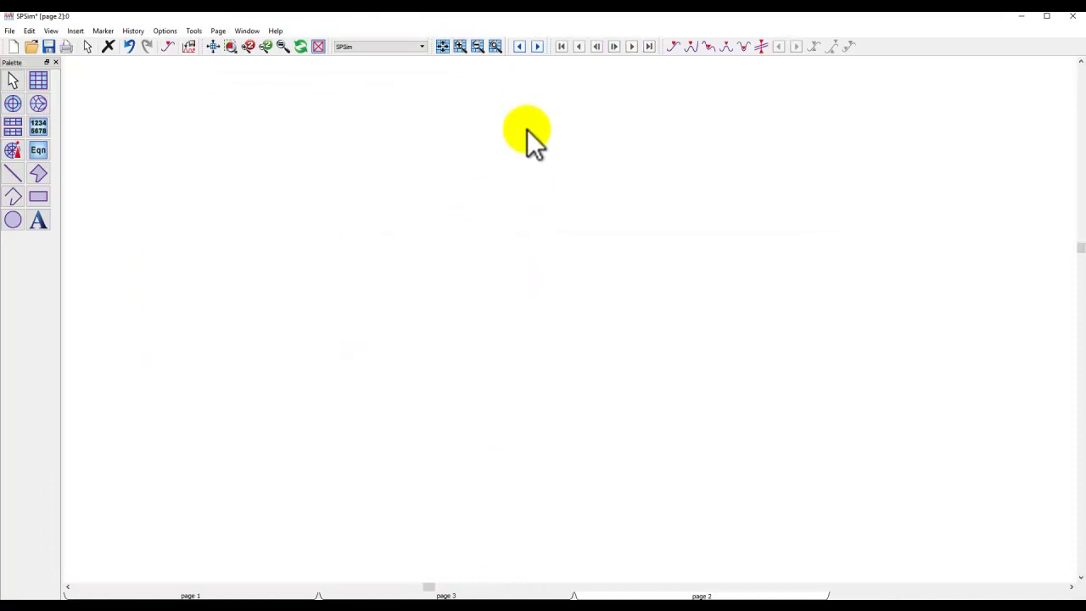
click(537, 46)
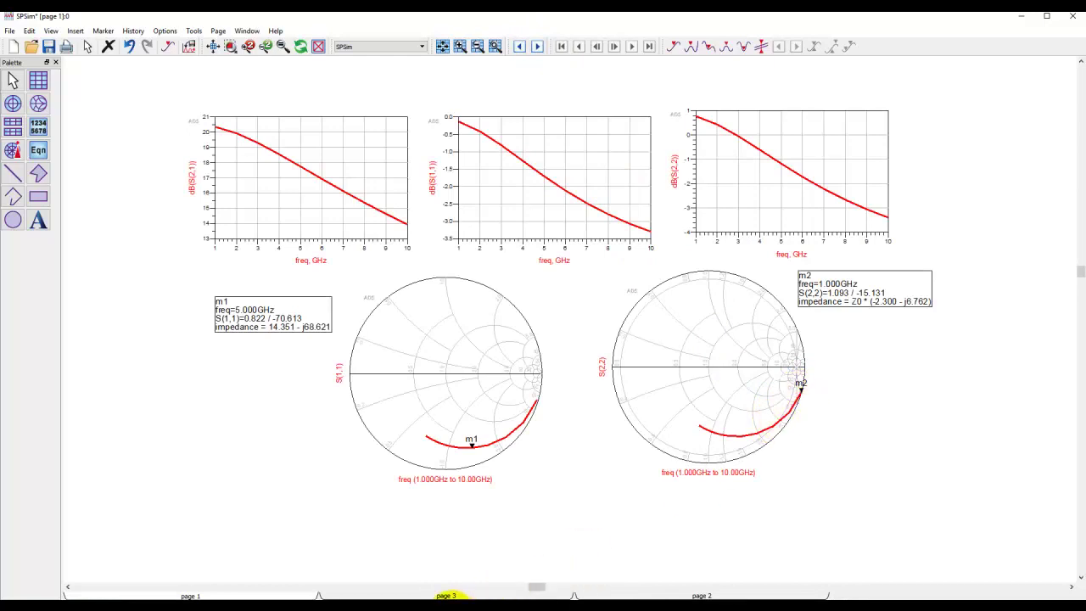
click(490, 589)
click(488, 584)
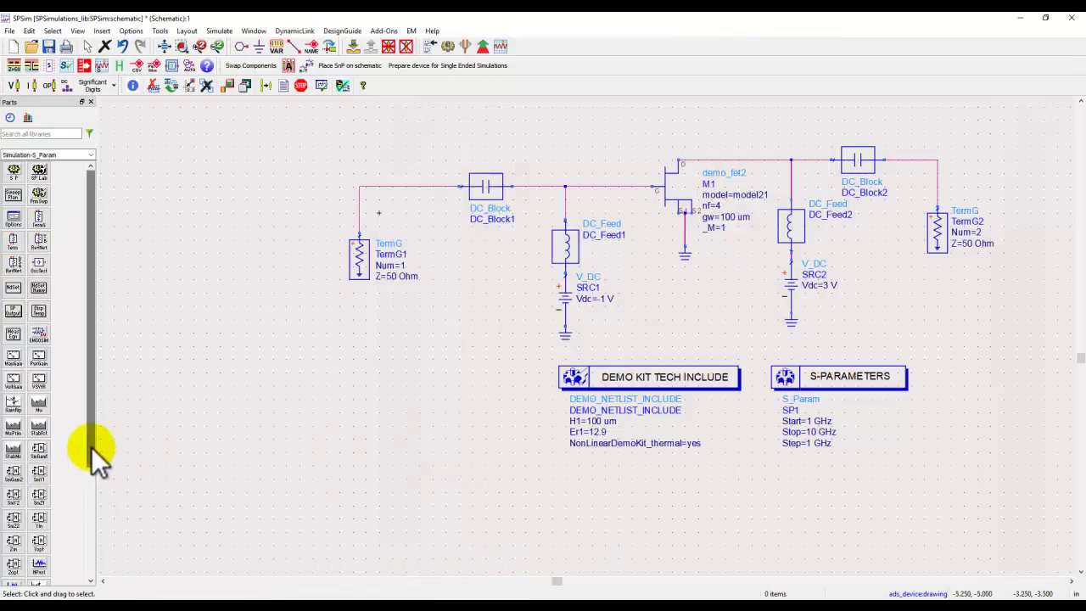
- Place the Mu1 and MuPrime1 stability measurements side by side below the circuit
scroll(90, 458, down, 1)
click(44, 373)
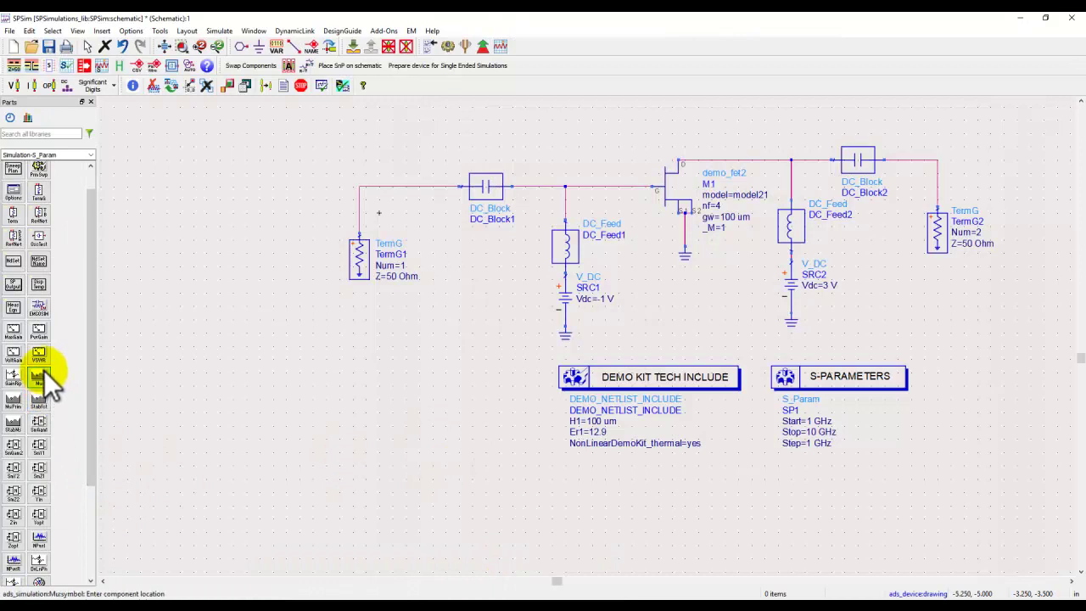
click(227, 369)
click(19, 400)
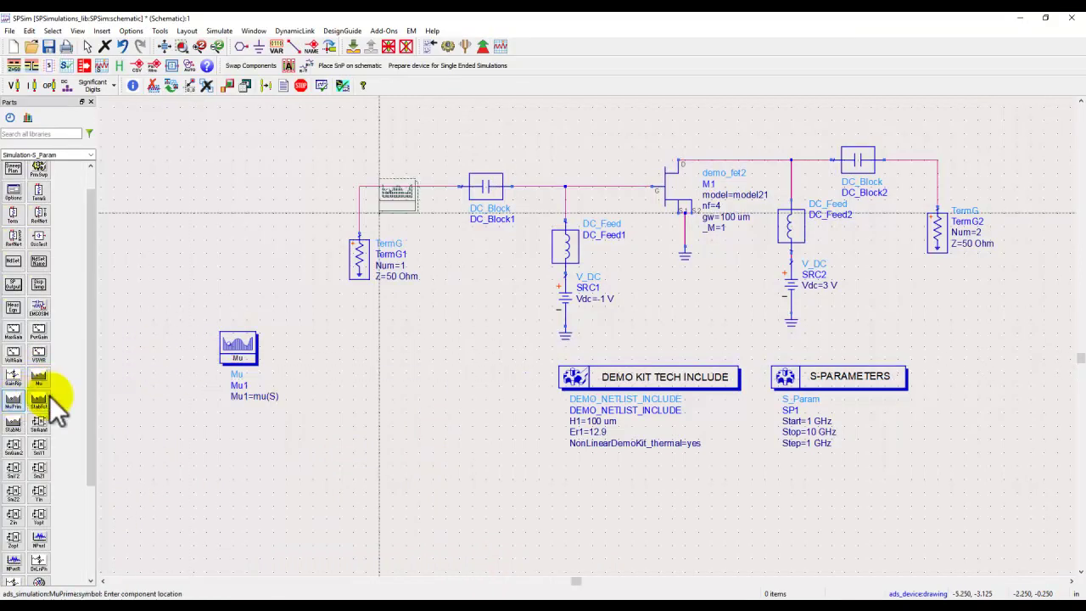
click(349, 367)
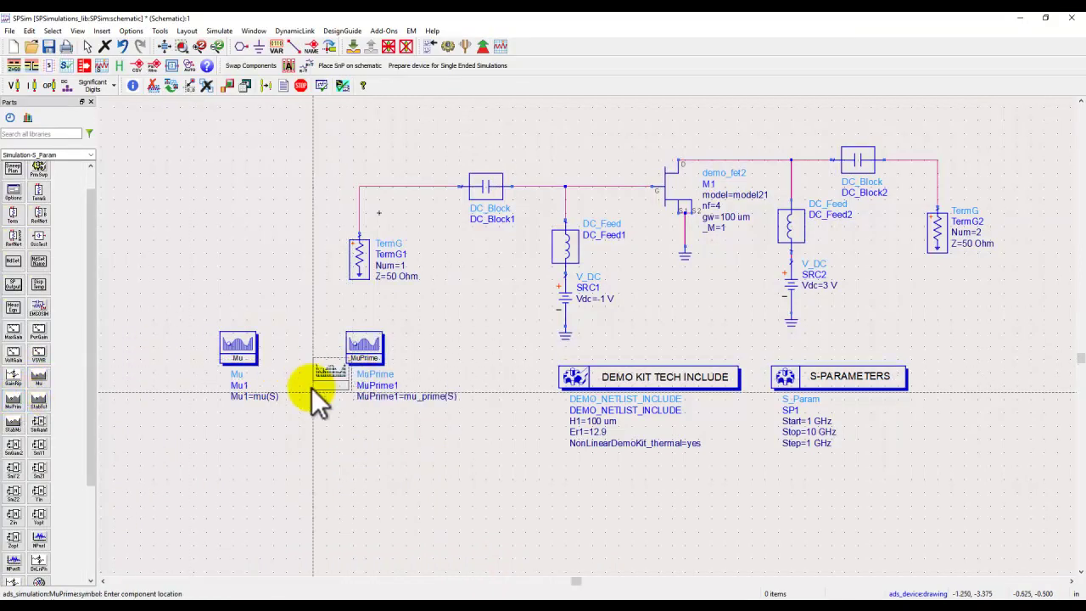
key(Escape)
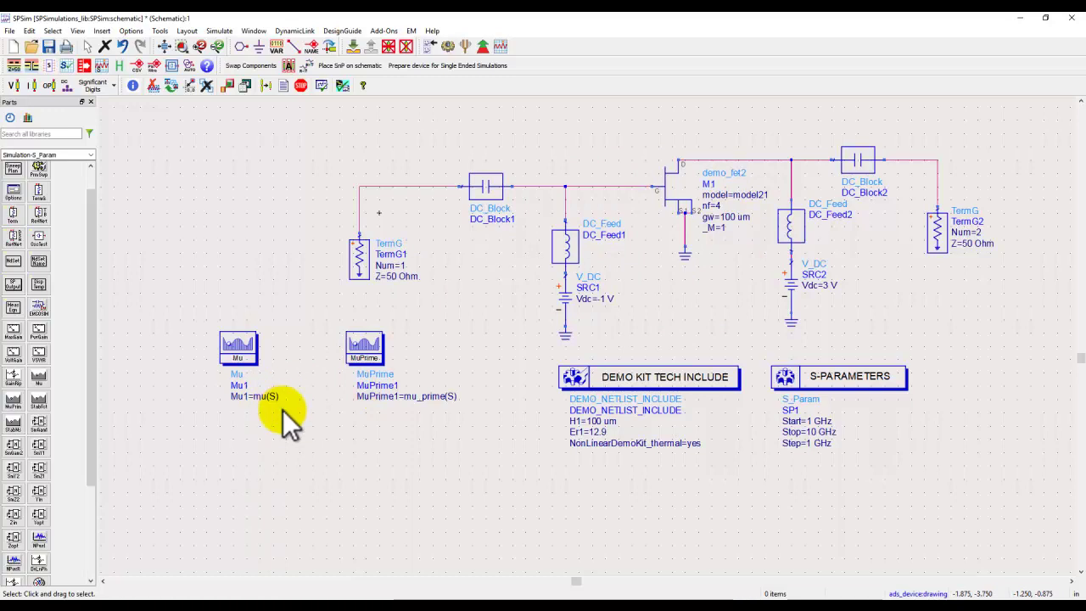
- Place StabFact1 and StabMeas1 below Mu1, lining StabMeas up with StabFact
click(38, 401)
click(219, 450)
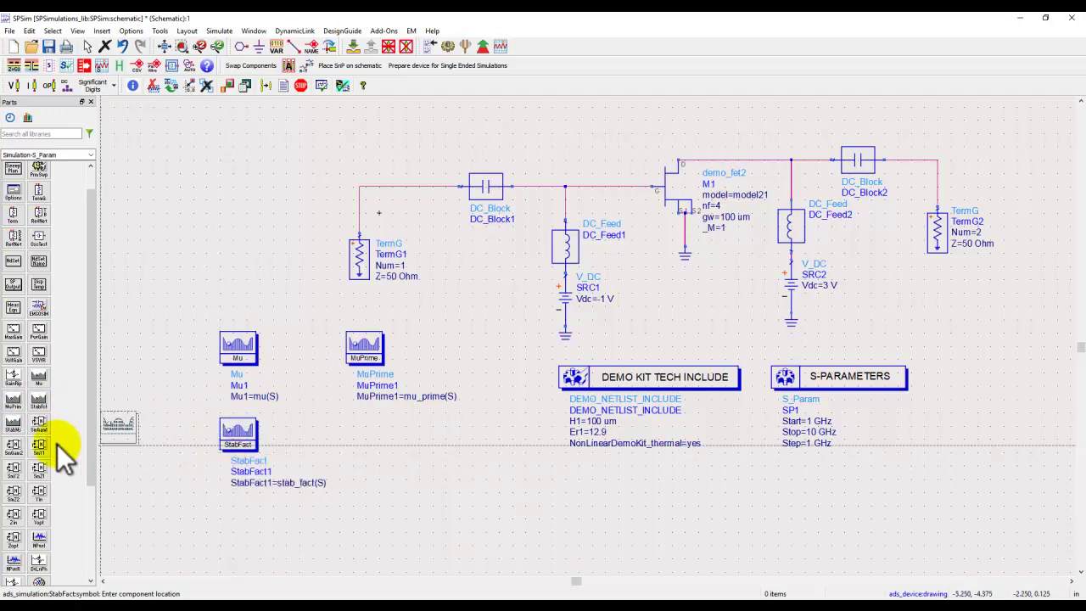
click(12, 424)
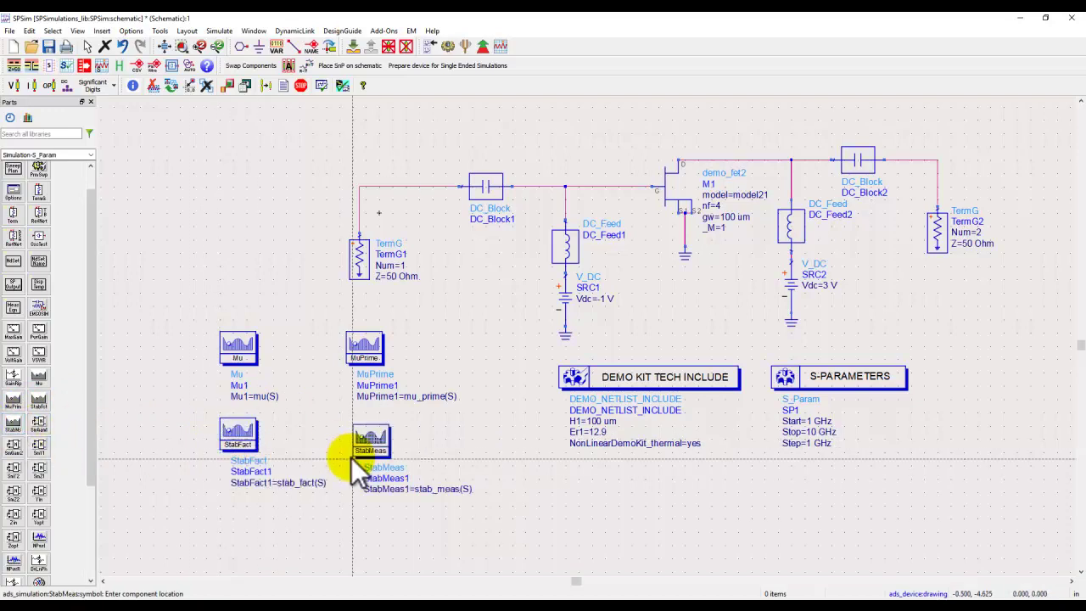
click(351, 457)
key(Escape)
scroll(327, 468, up, 4)
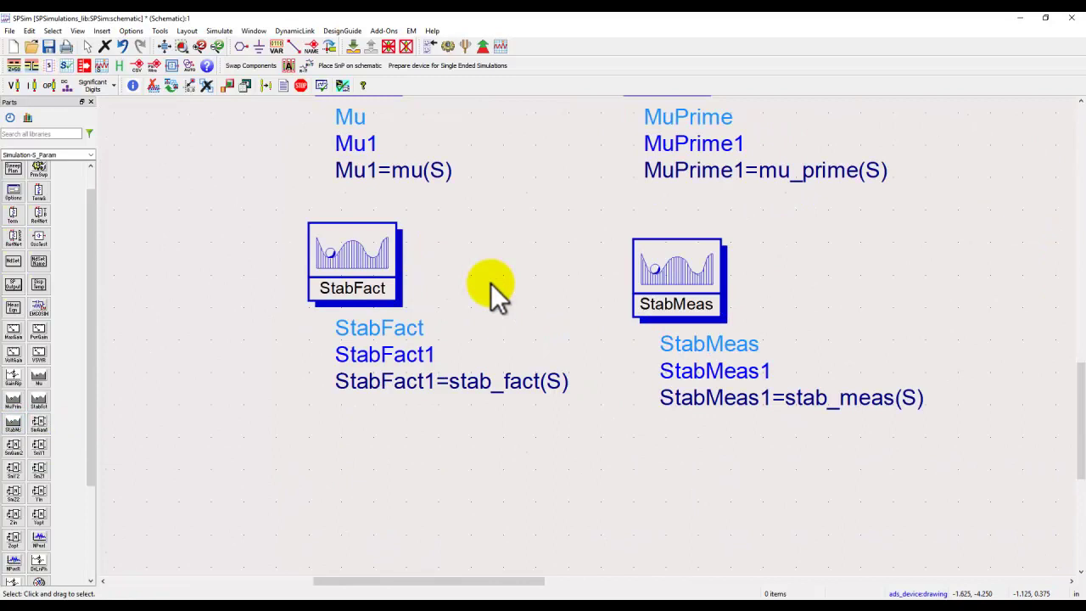
mouse_move(683, 273)
mouse_down()
mouse_move(692, 259)
mouse_move(682, 259)
mouse_up()
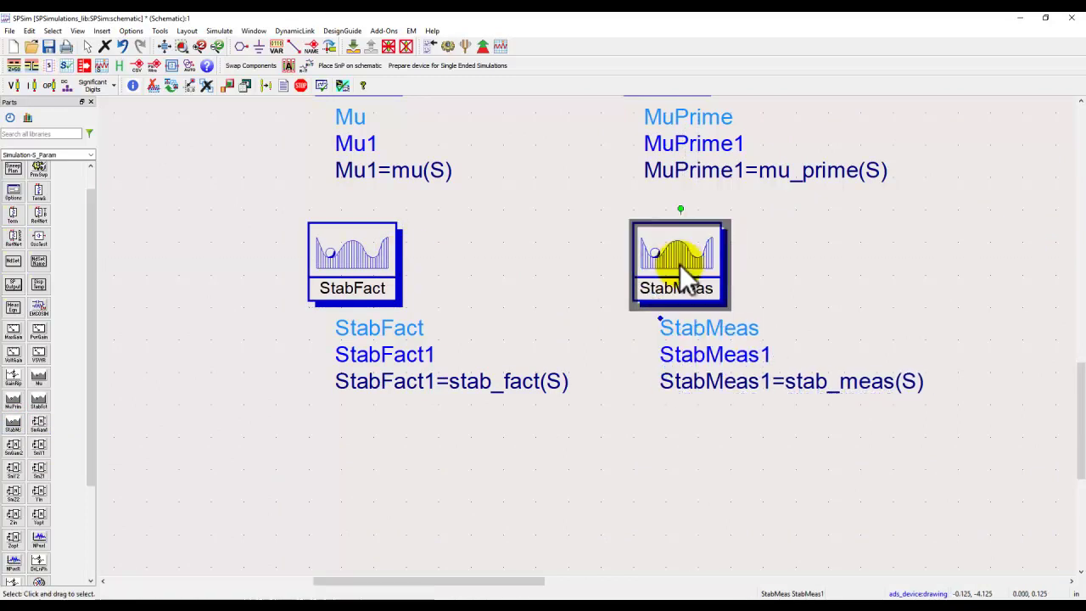
- Open the stab_fact Help documentation from StabFact1's instance parameters
click(371, 291)
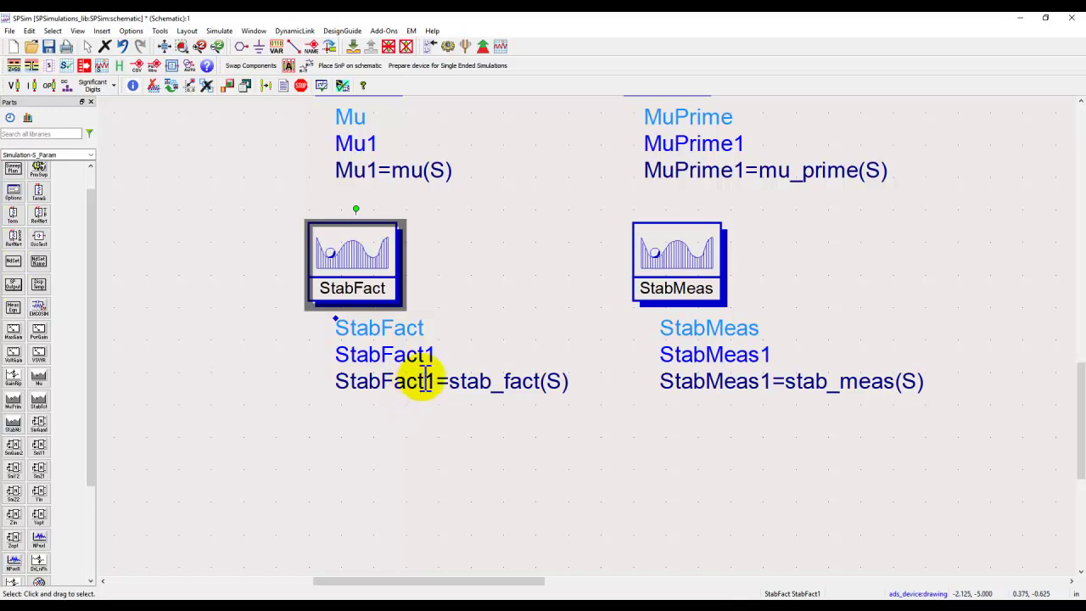
click(649, 301)
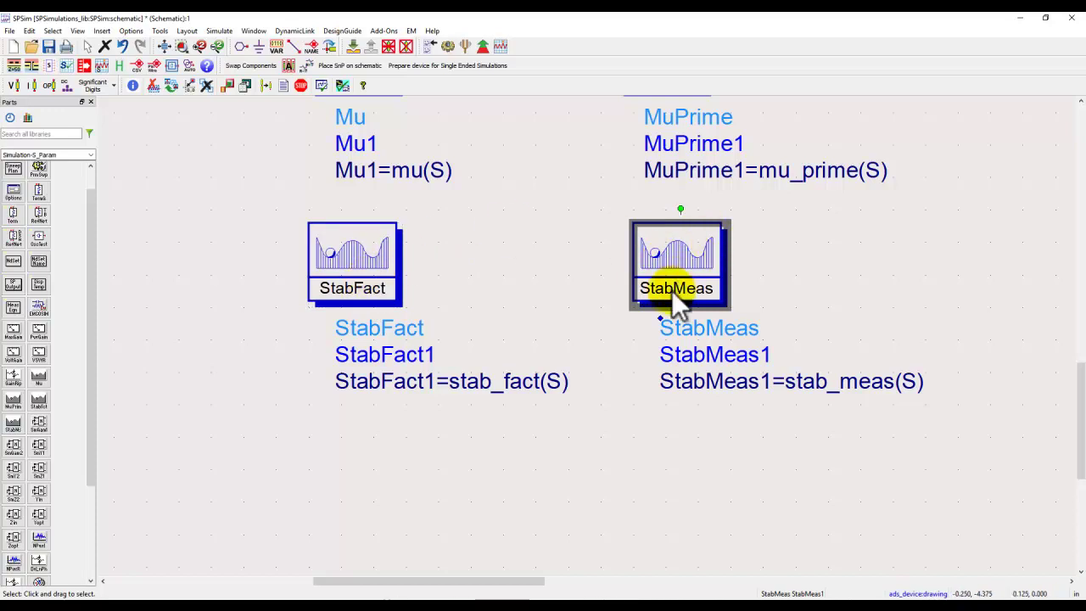
click(563, 296)
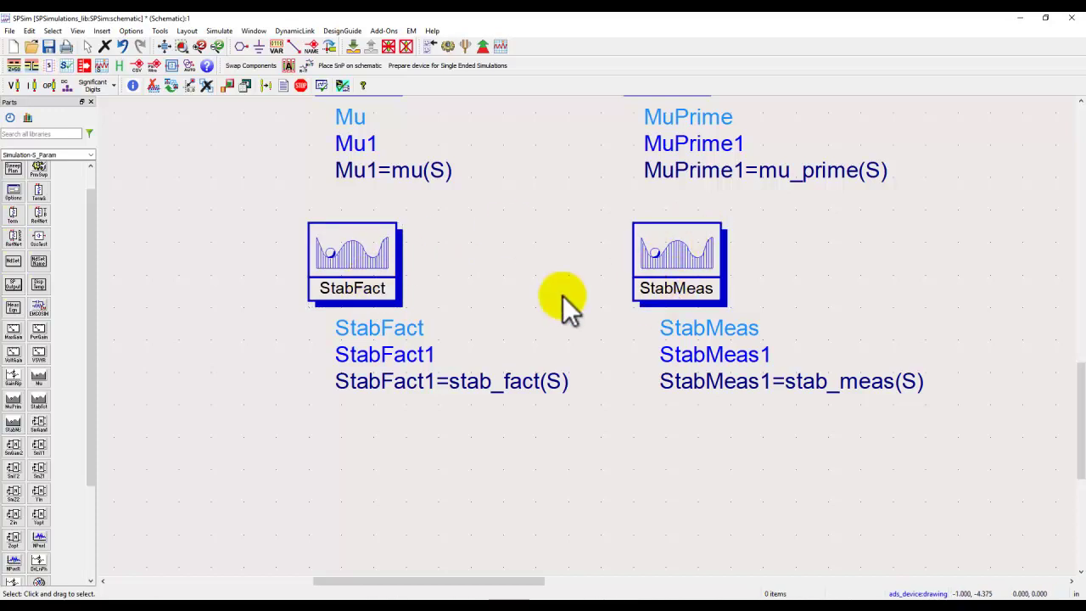
double_click(384, 285)
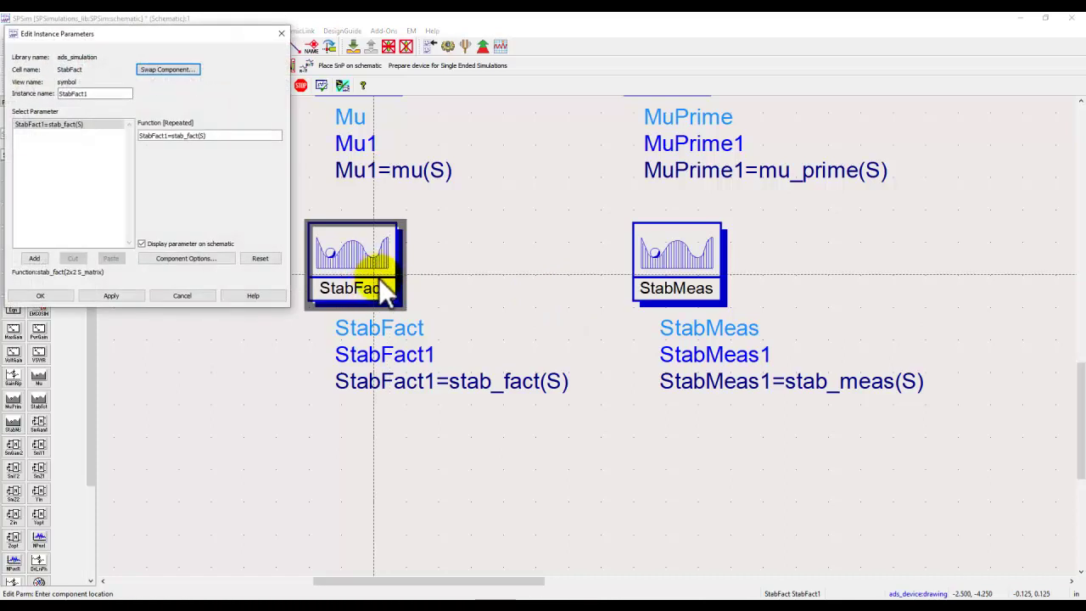
click(246, 295)
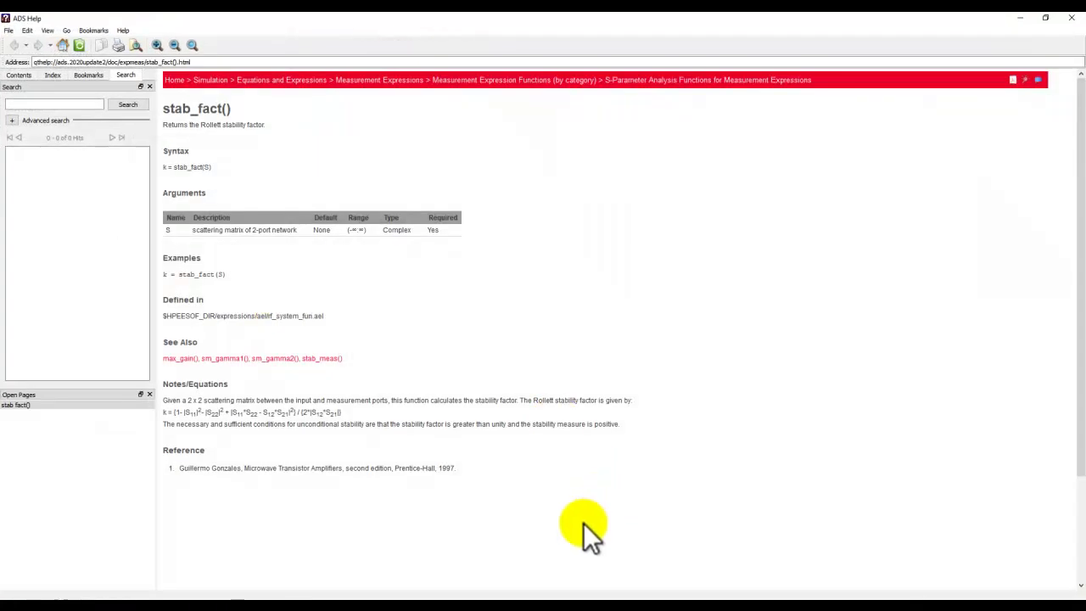
- Read the stab_fact() Rollett stability factor formula and its 1997 book reference
ctrl+scroll(363, 321, up, 2)
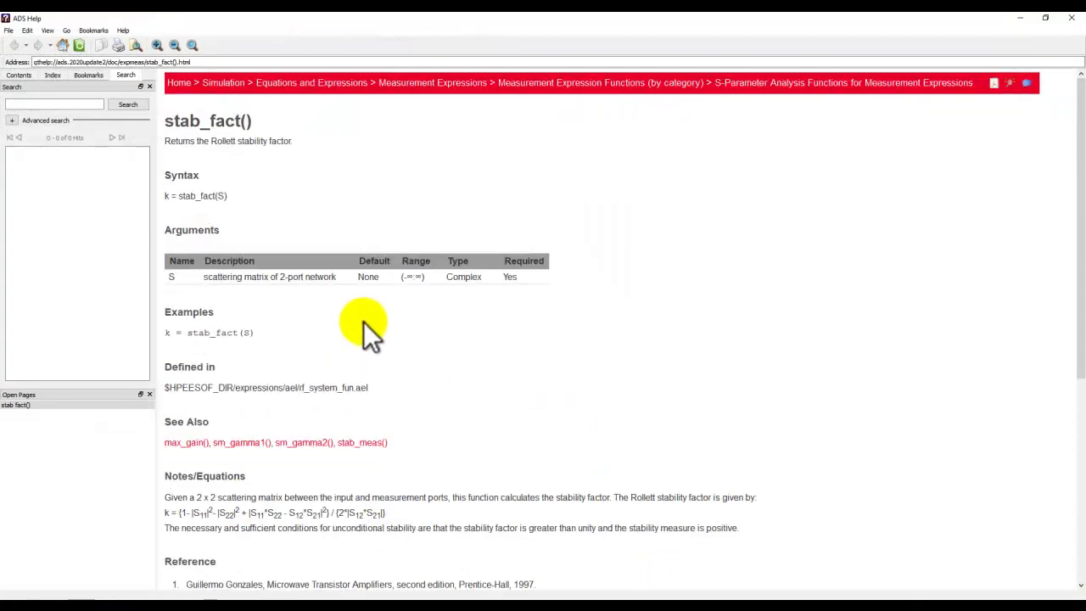
scroll(366, 320, down, 1)
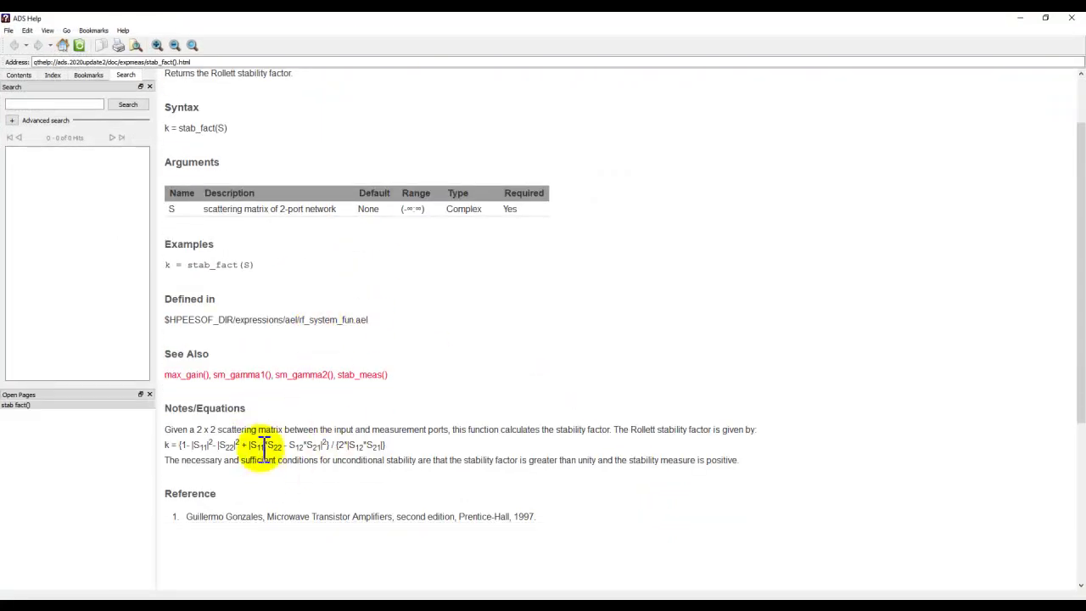
drag(165, 446, 686, 461)
click(651, 475)
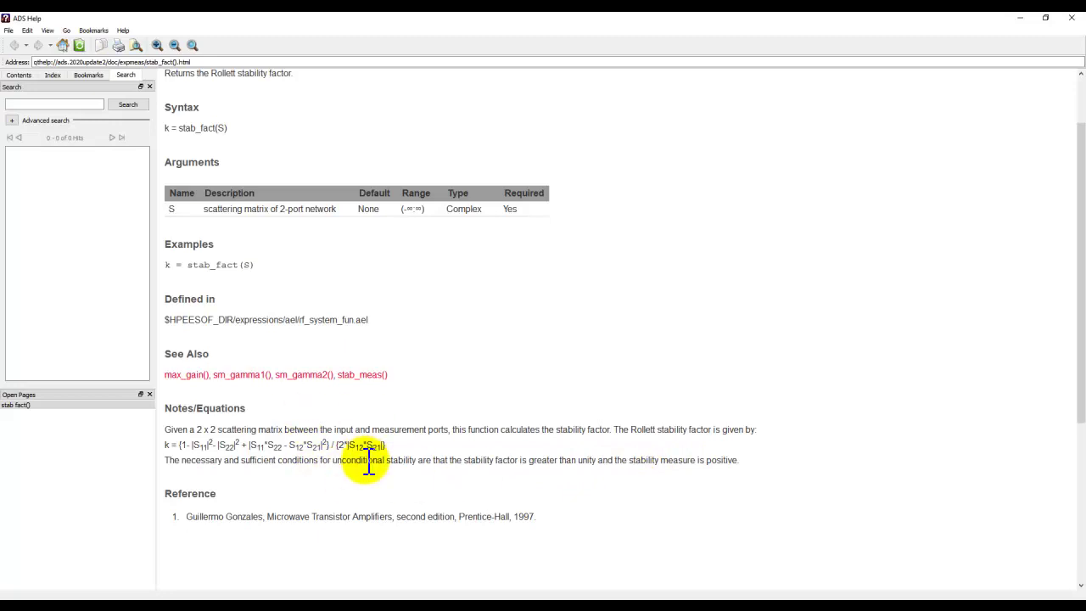
drag(310, 517, 531, 517)
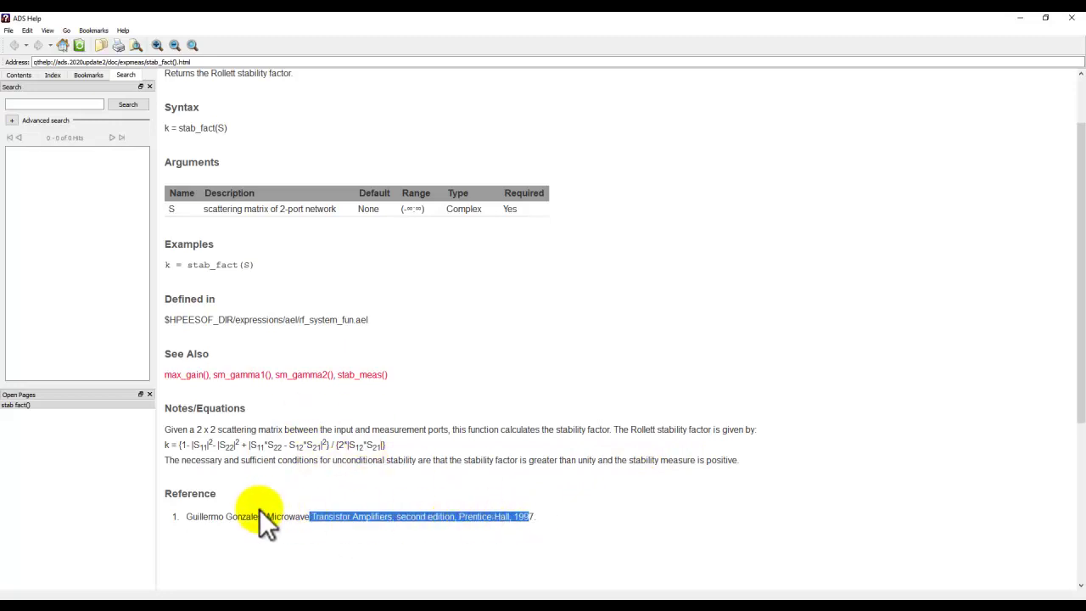
drag(264, 516, 239, 519)
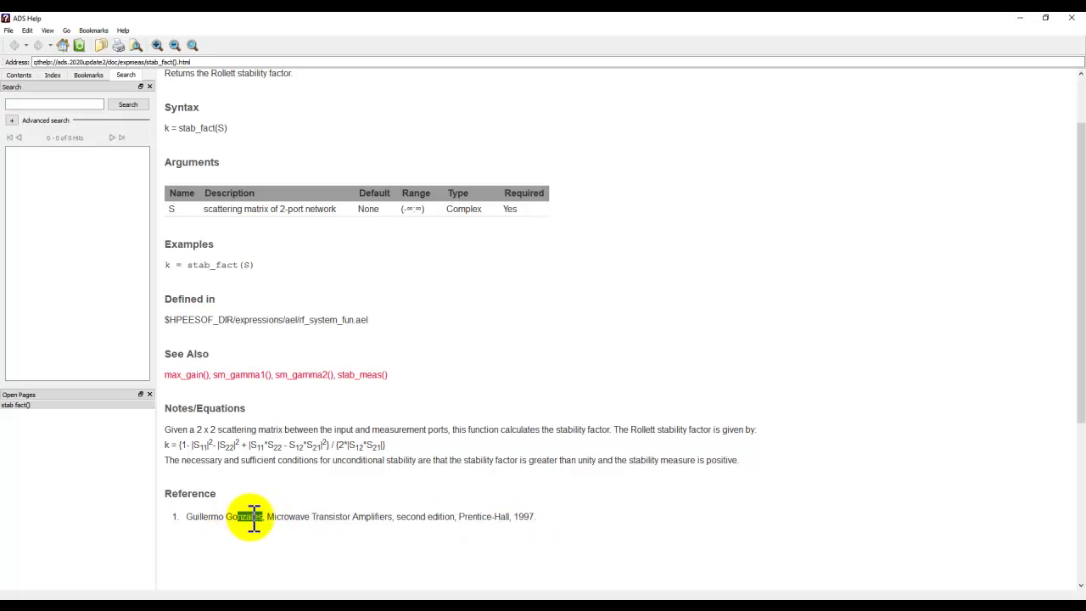
double_click(517, 520)
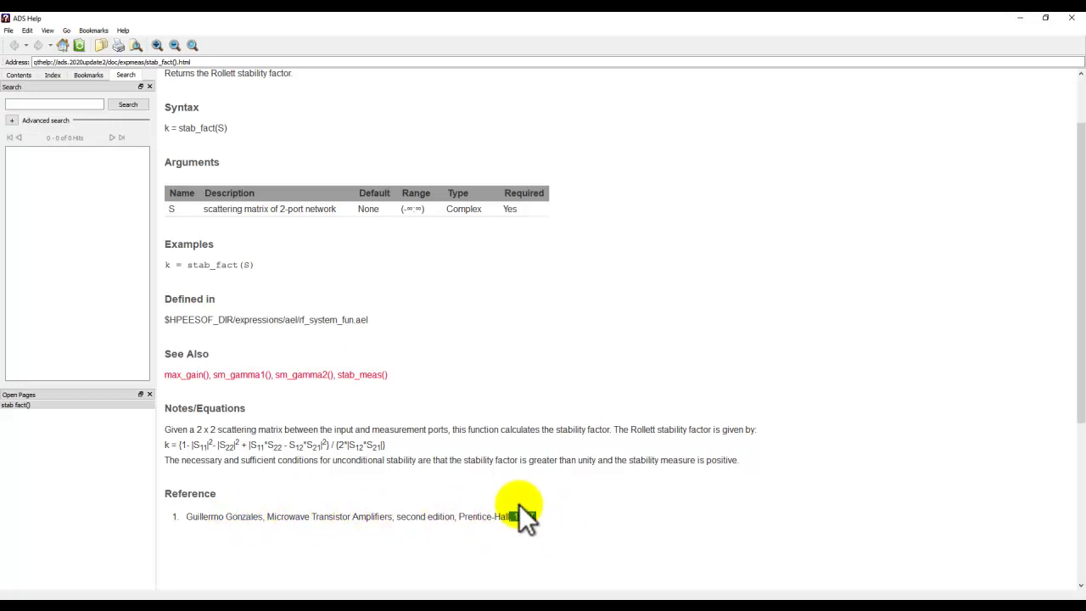
drag(244, 460, 347, 444)
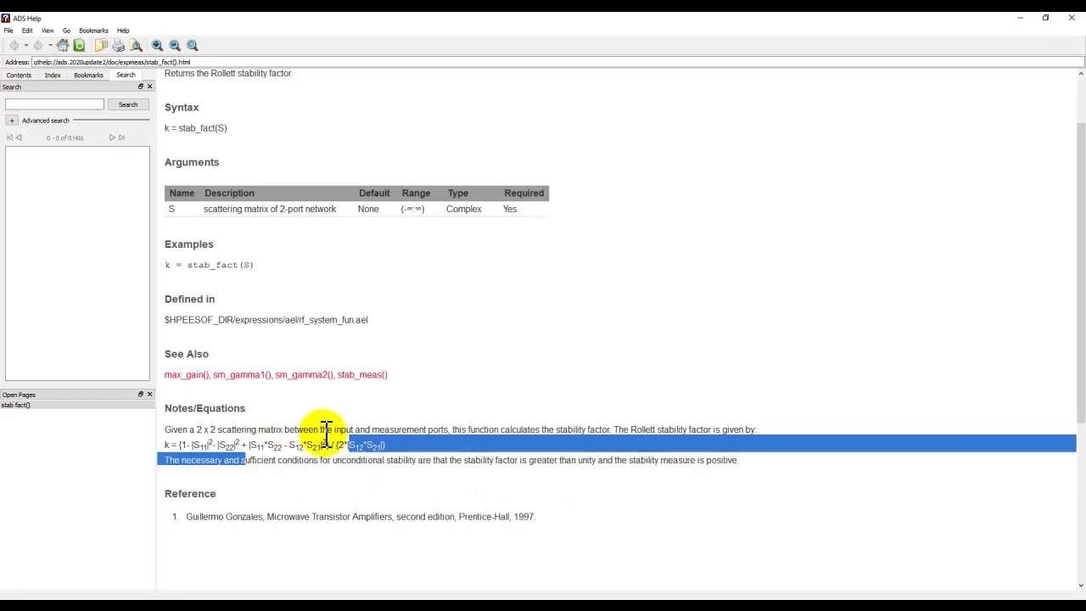
- Close Help, cancel the unchanged parameters, fit the circuit in view, and simulate
click(1071, 20)
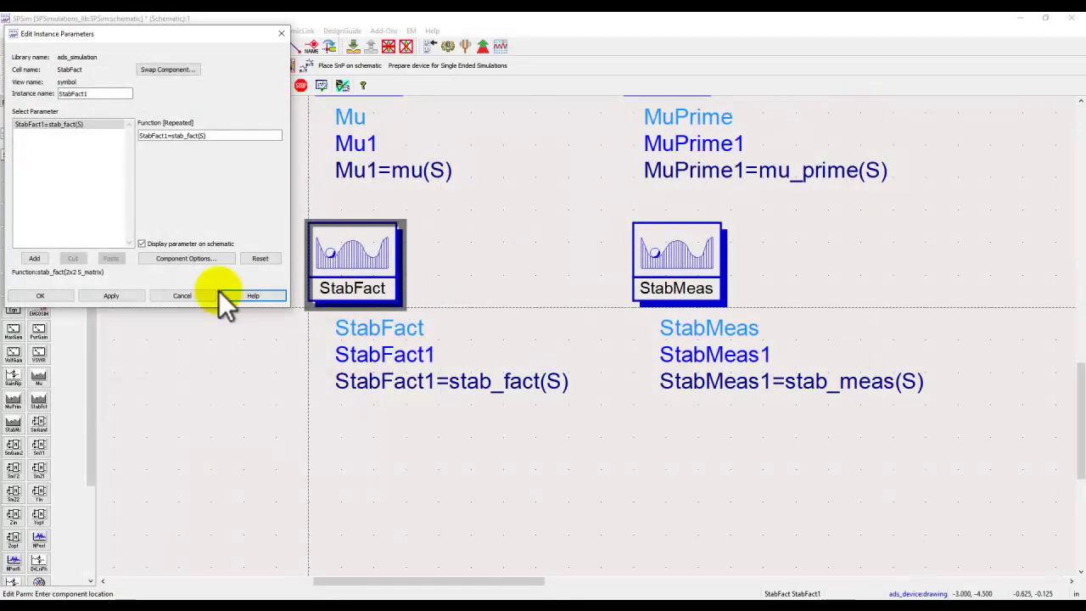
click(182, 296)
click(166, 48)
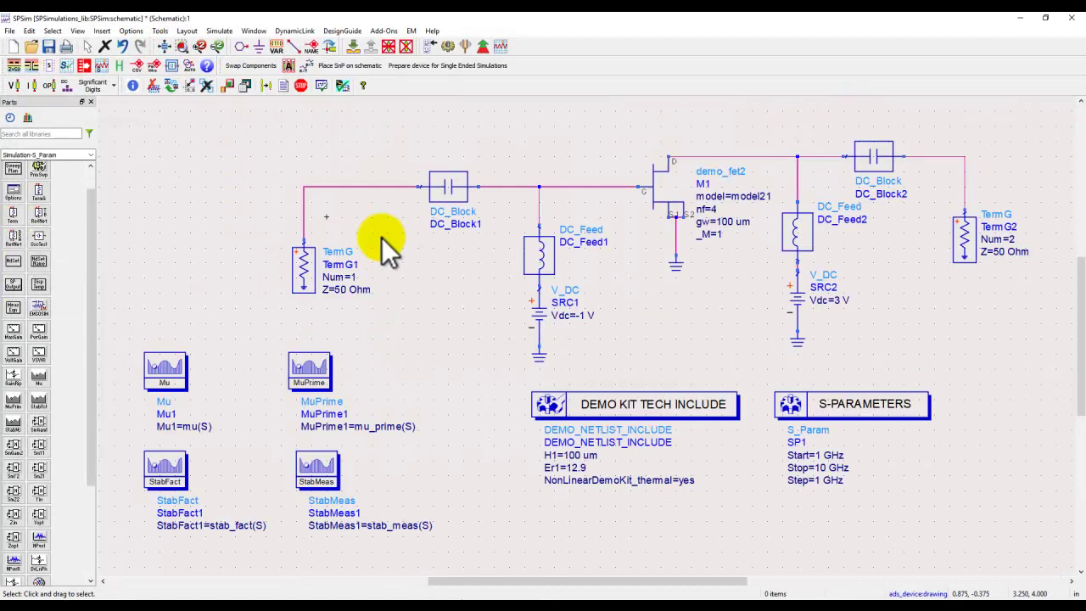
click(450, 49)
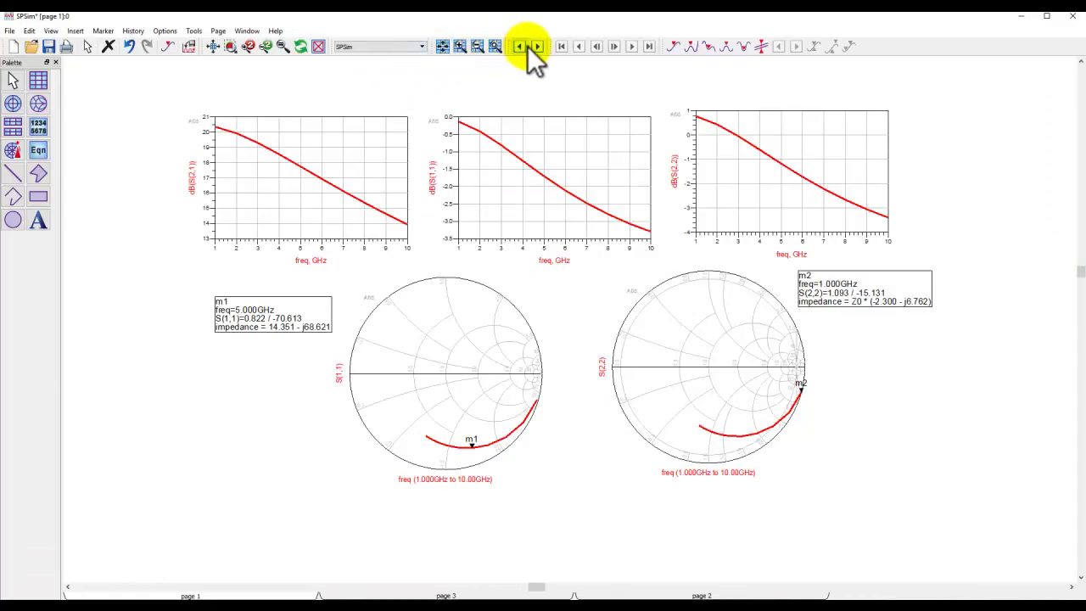
- Inspect page 3's StabFact1 plot rising from 0.03 to 0.17 over 1–10 GHz, then return to the schematic
click(537, 46)
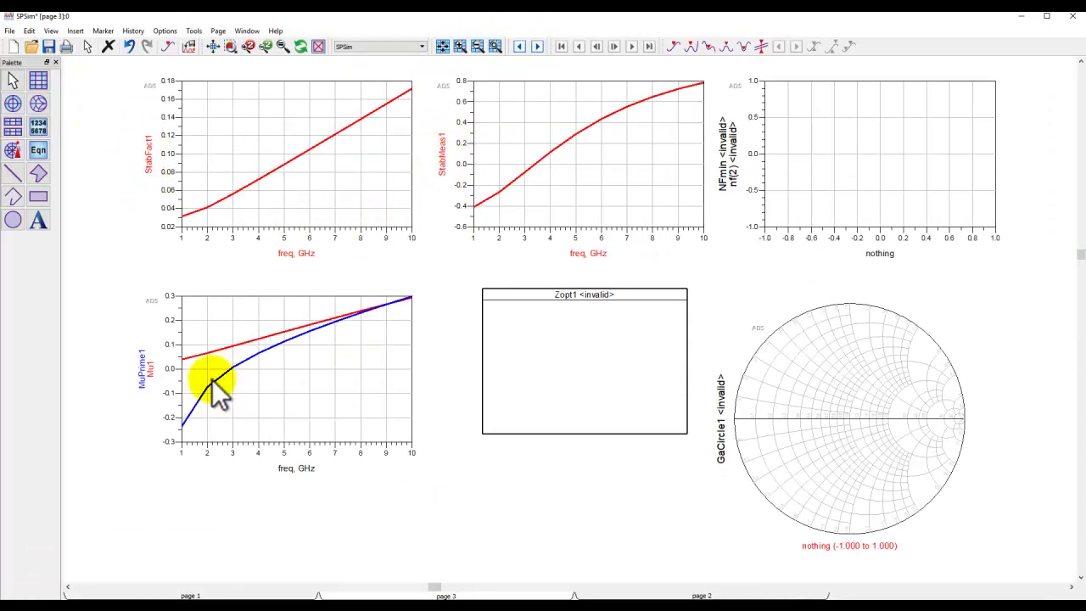
scroll(268, 371, up, 3)
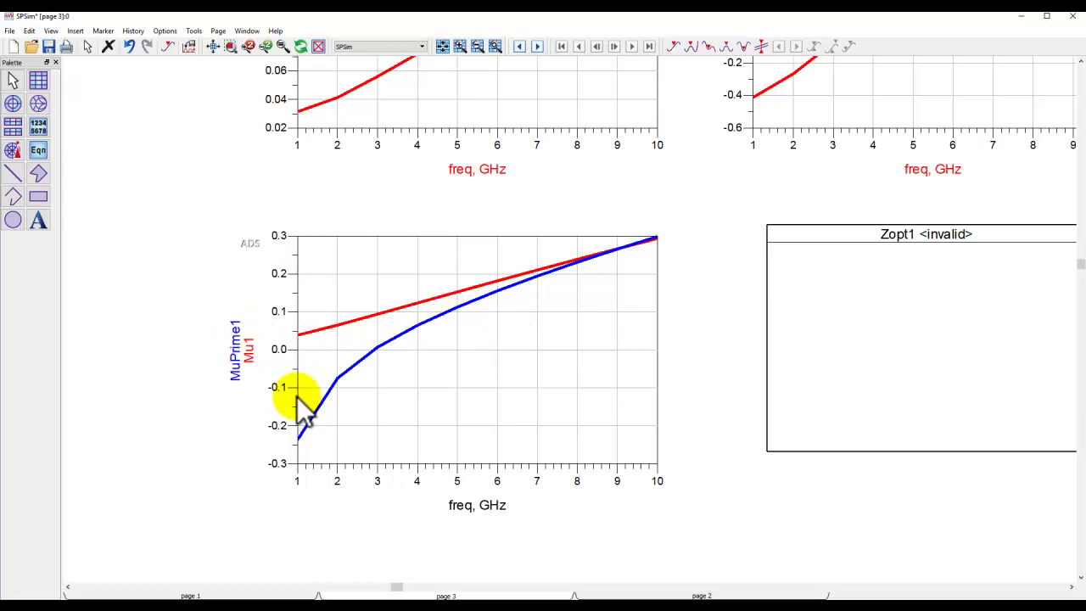
scroll(582, 284, down, 3)
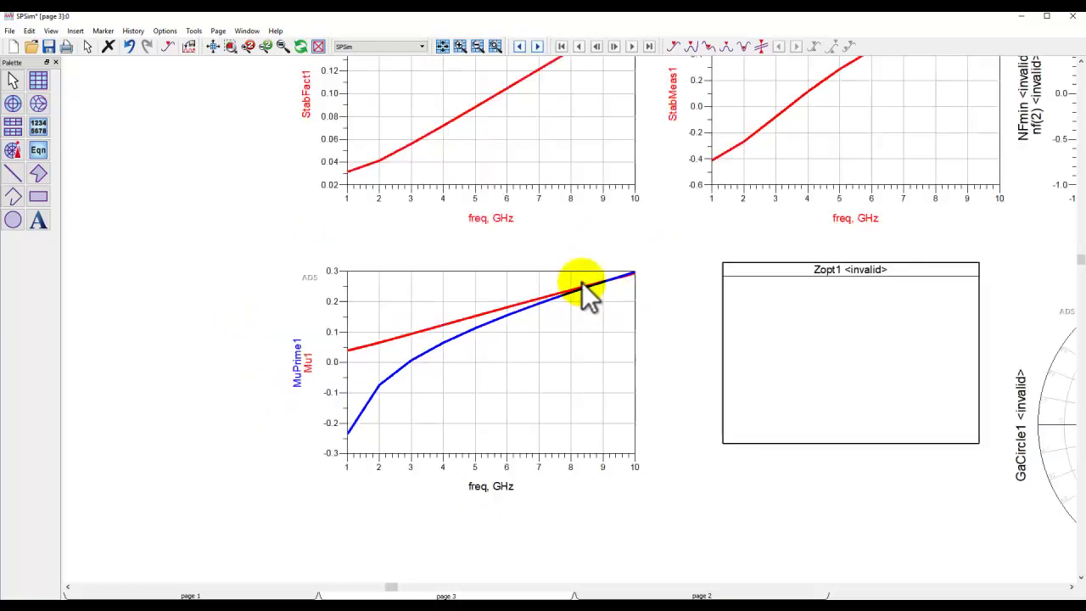
scroll(553, 376, up, 3)
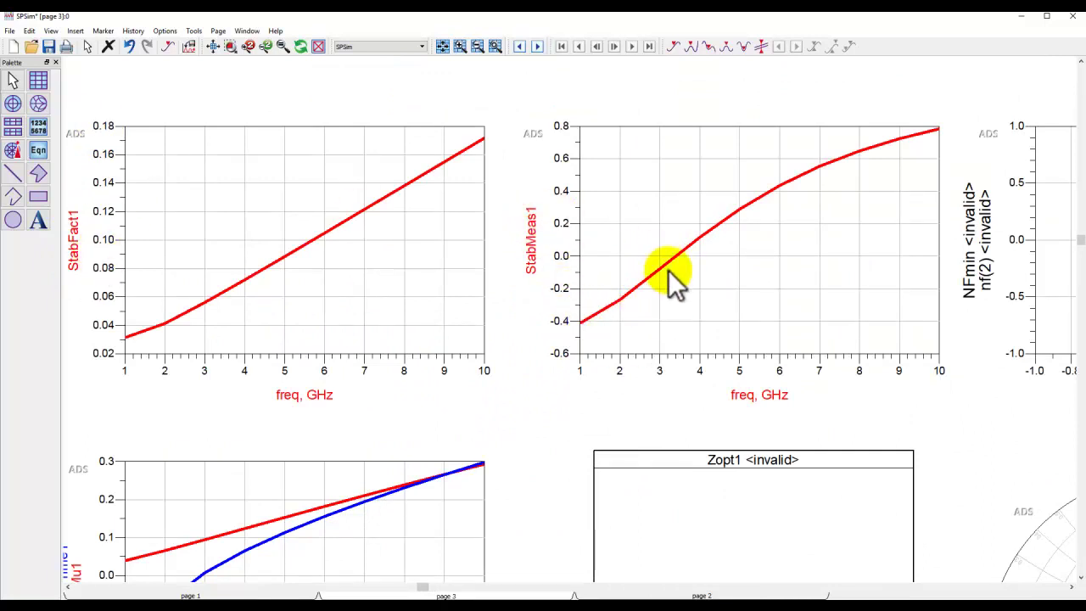
click(213, 46)
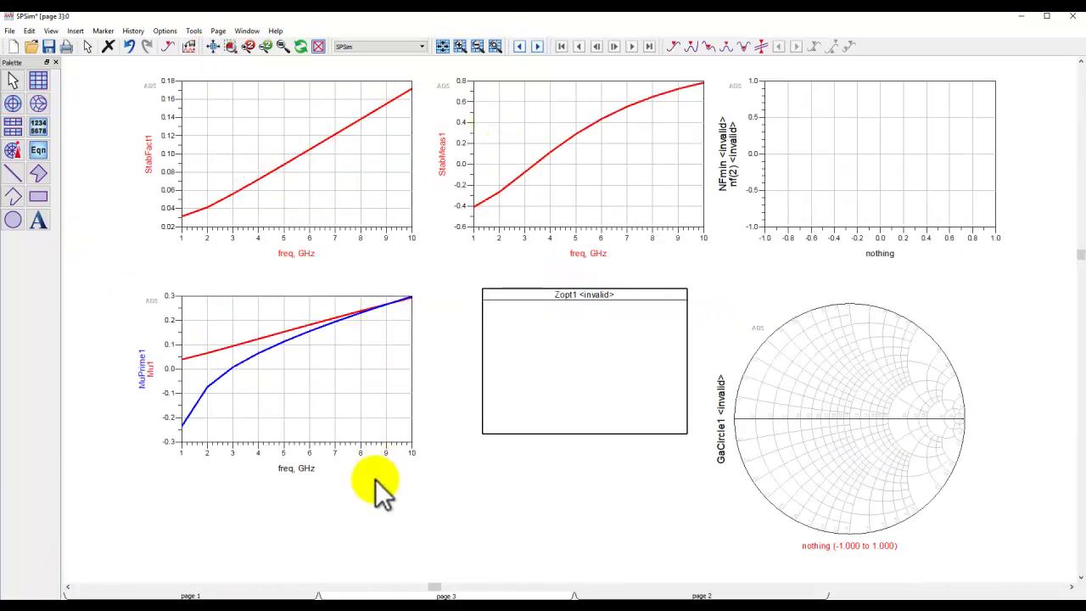
mouse_move(450, 597)
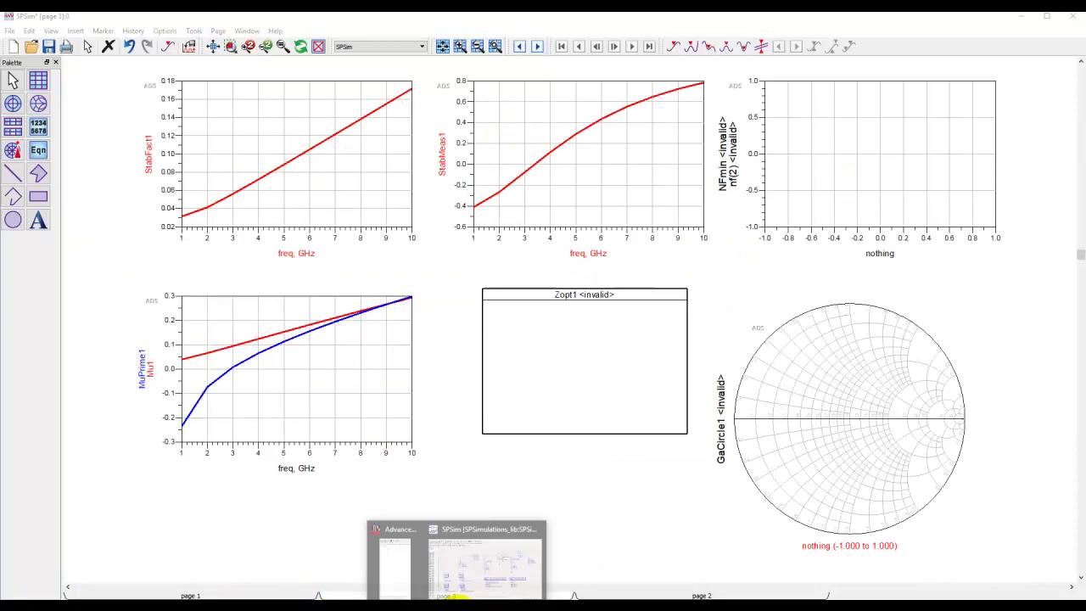
click(488, 560)
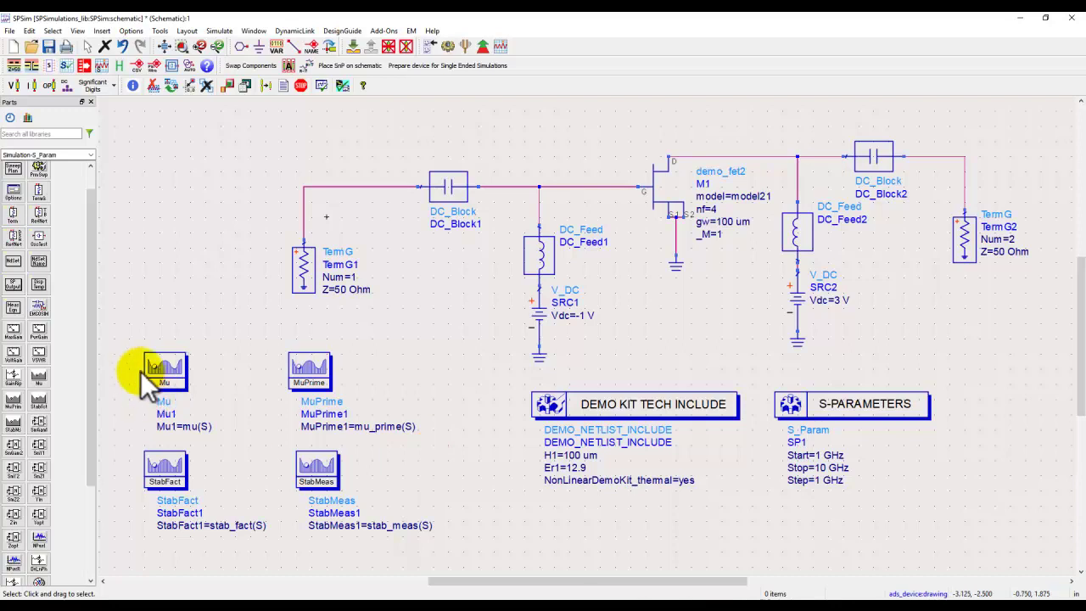
- Move the four stability blocks right, enable Calculate noise for SP1, and simulate
drag(127, 339, 381, 475)
click(731, 347)
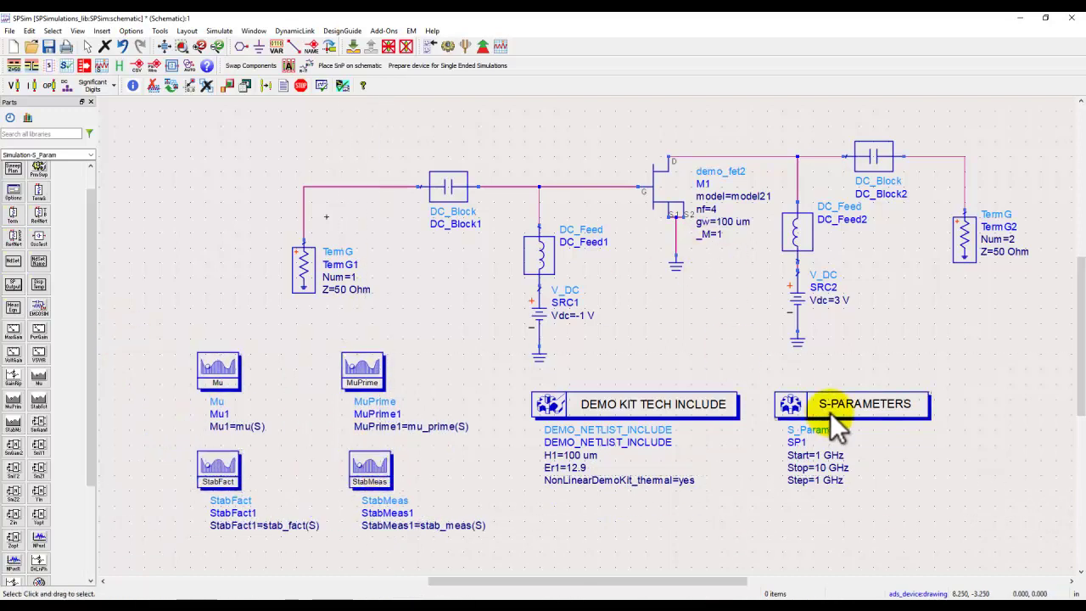
double_click(836, 429)
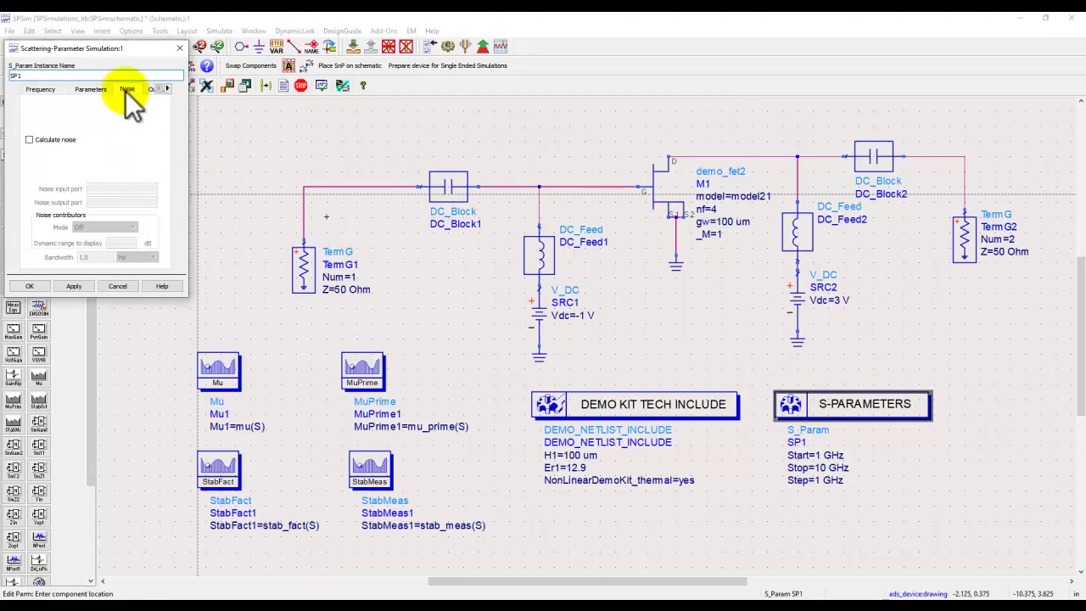
click(29, 140)
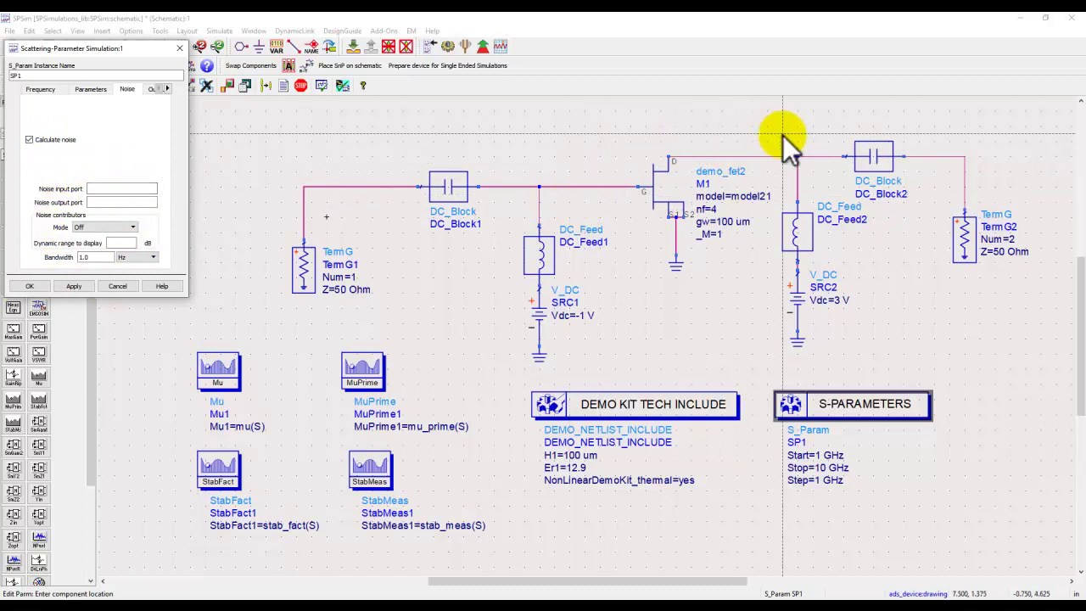
click(29, 286)
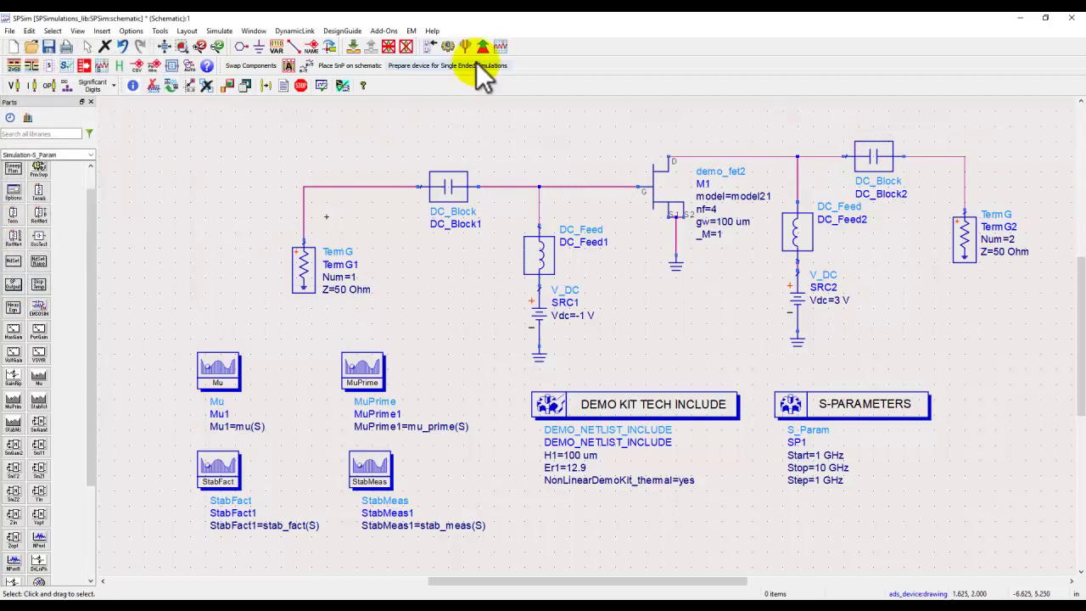
click(448, 48)
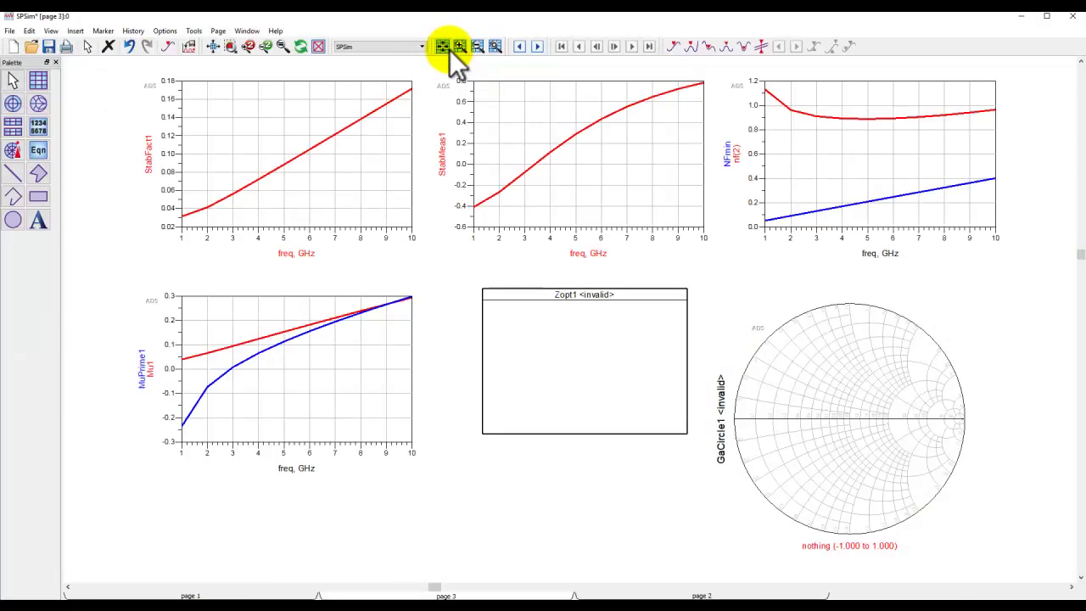
- Delete the invalid Zopt1 table and the empty GaCircle1 Smith chart from page 3
click(624, 334)
key(Delete)
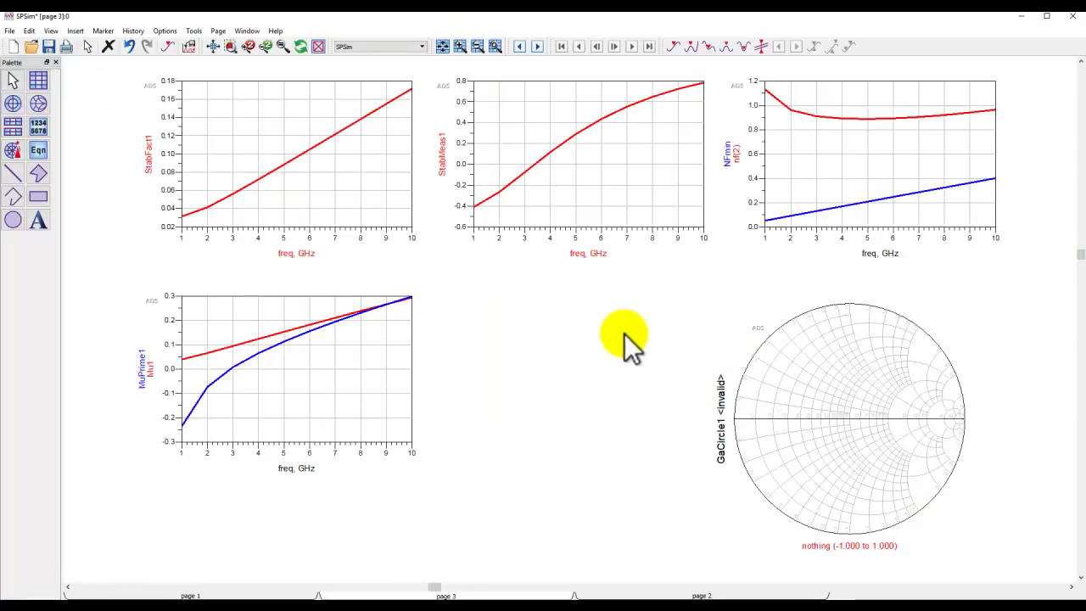
click(855, 367)
key(Delete)
scroll(892, 162, up, 2)
scroll(771, 293, up, 1)
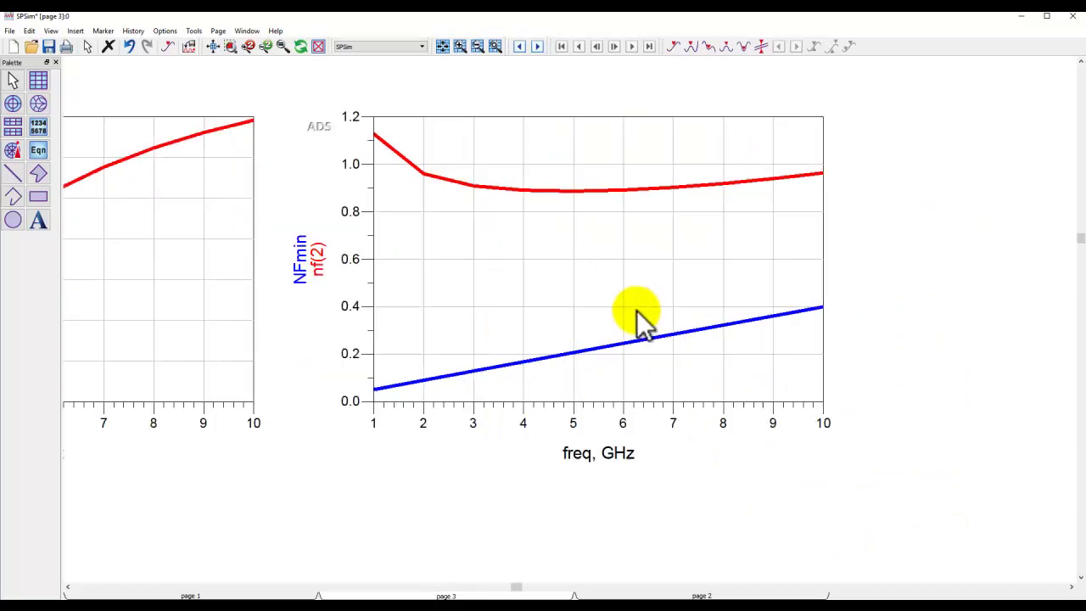
- Review the noise plot's nf(1), nf(2) and NFmin traces in Plot Traces & Attributes
double_click(424, 270)
click(409, 365)
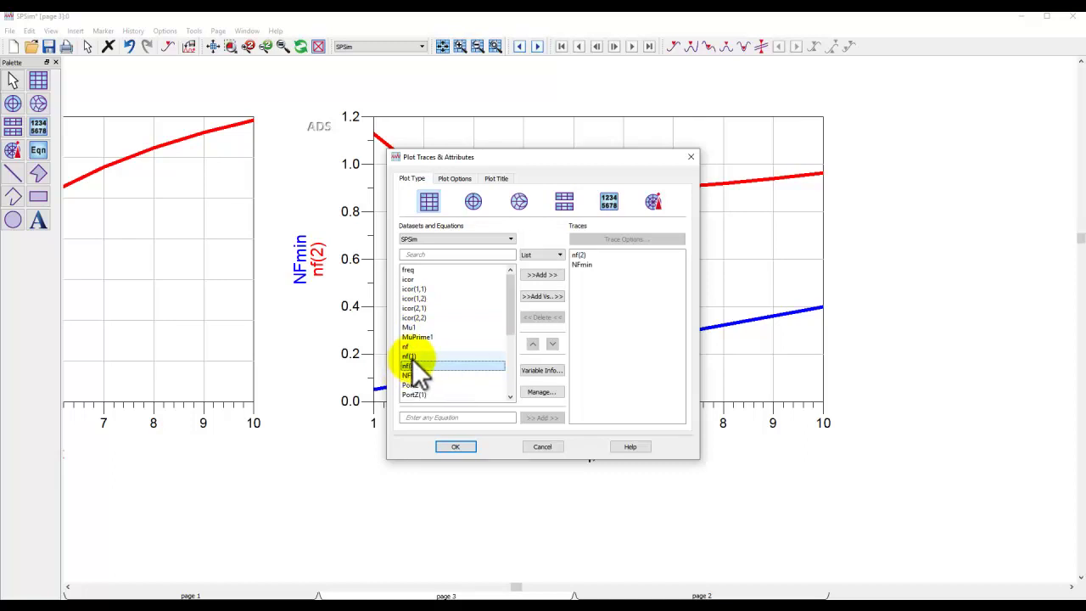
click(413, 357)
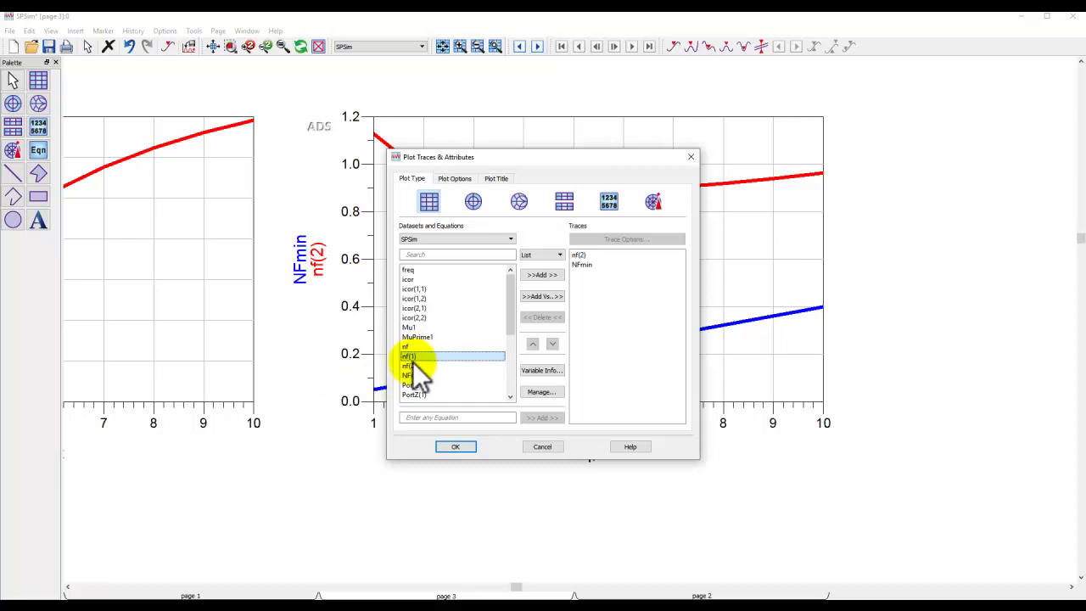
click(409, 366)
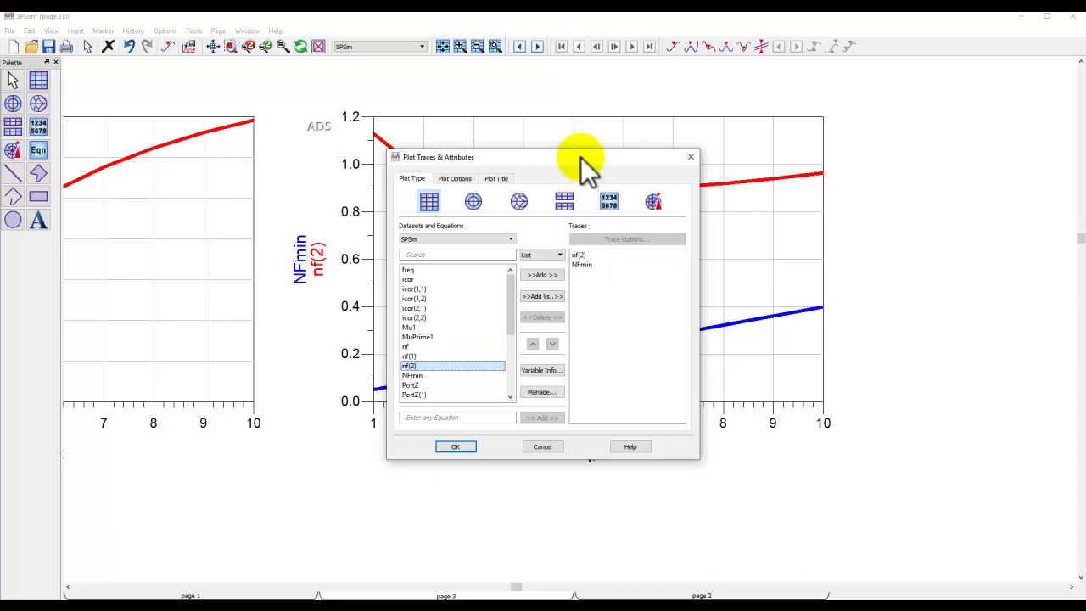
drag(583, 159, 555, 431)
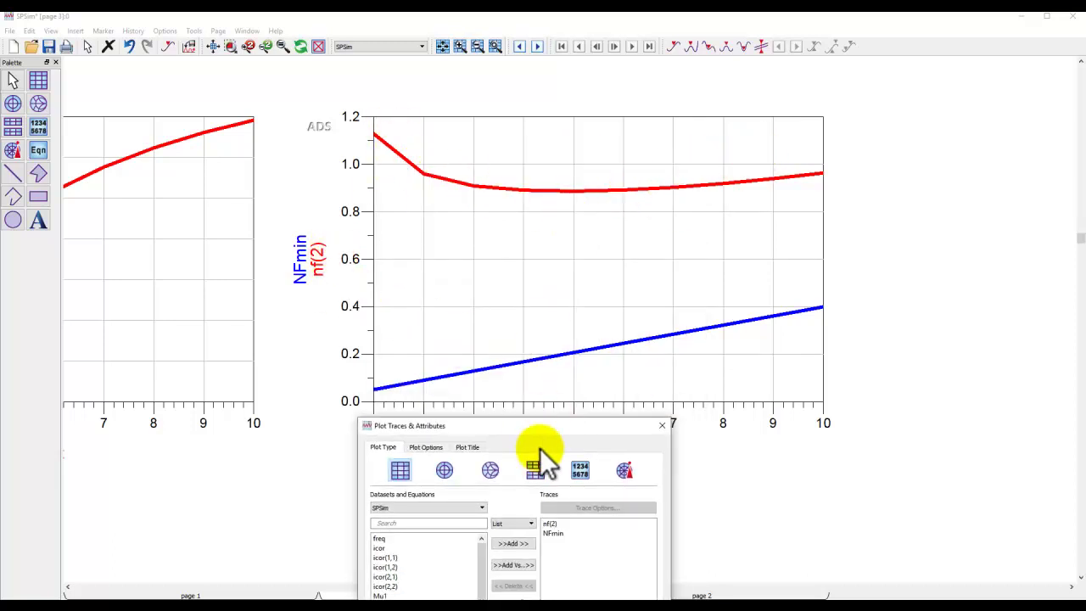
drag(531, 426, 518, 465)
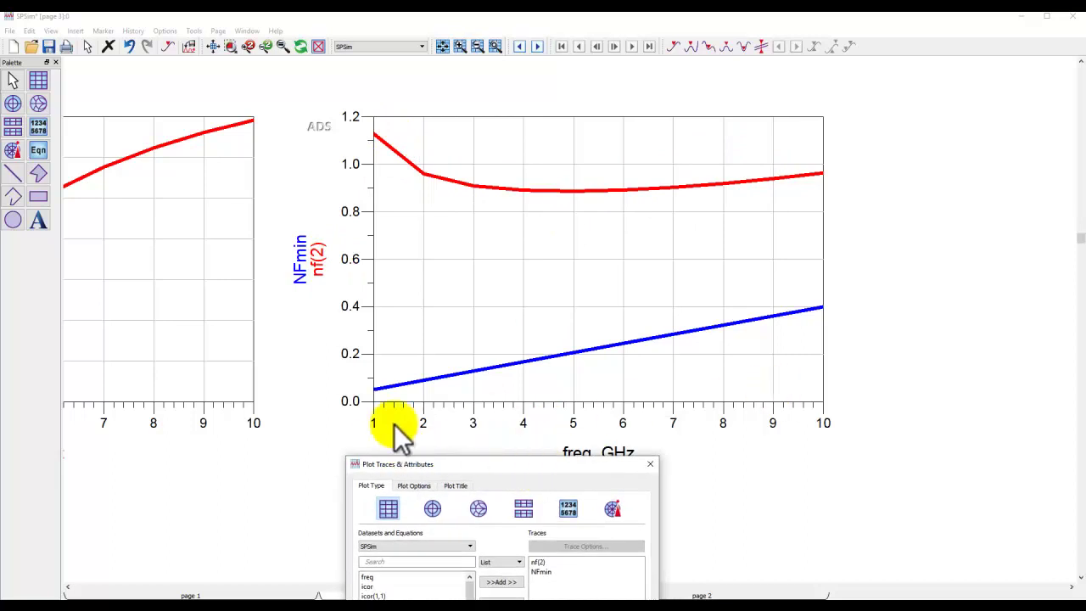
drag(526, 468, 543, 261)
click(397, 476)
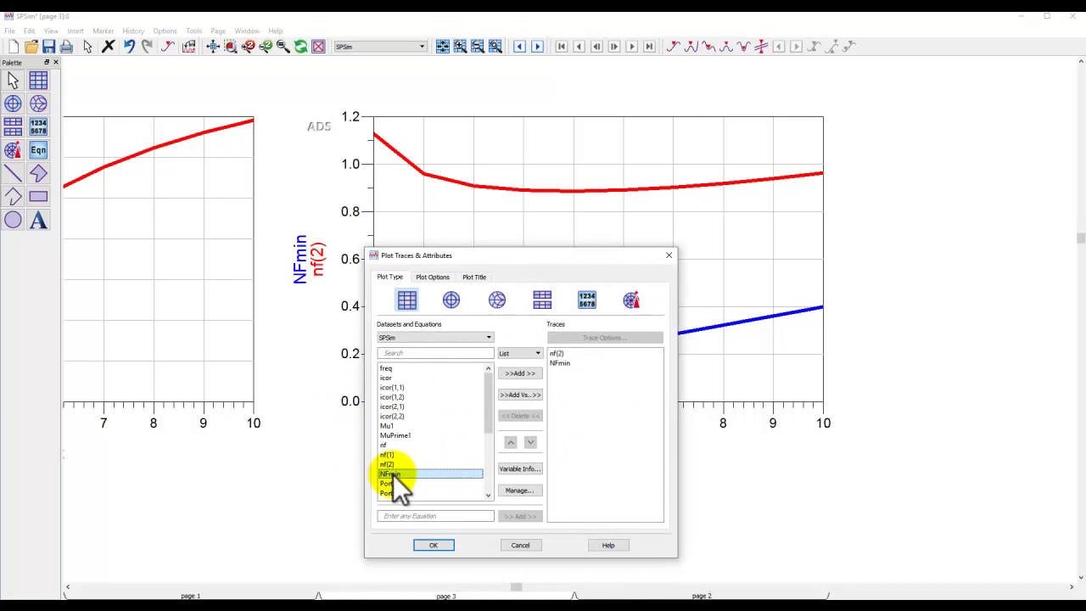
drag(500, 256, 477, 484)
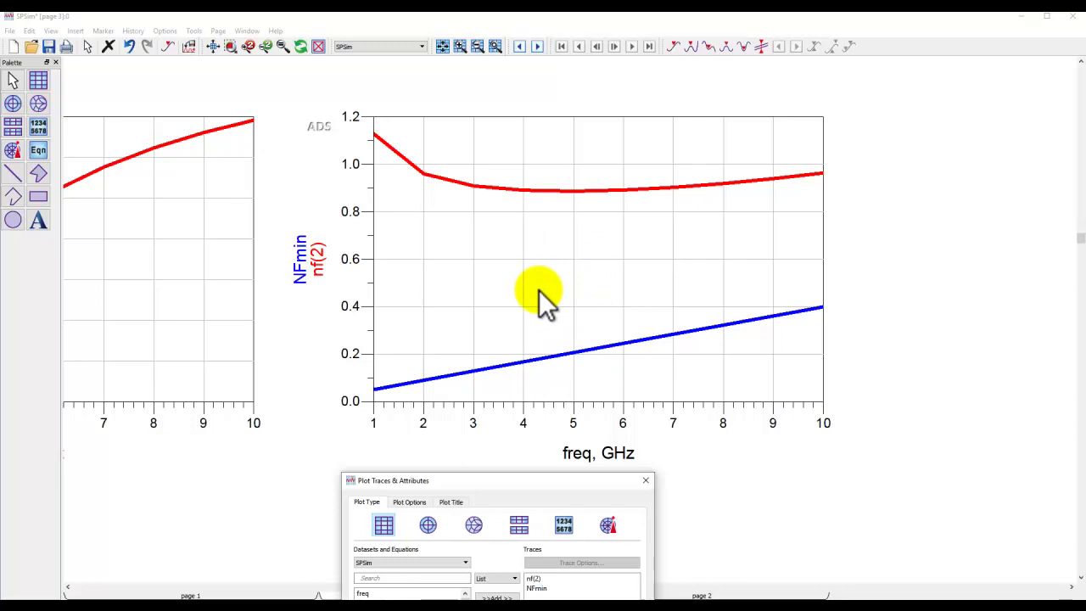
drag(490, 485, 479, 187)
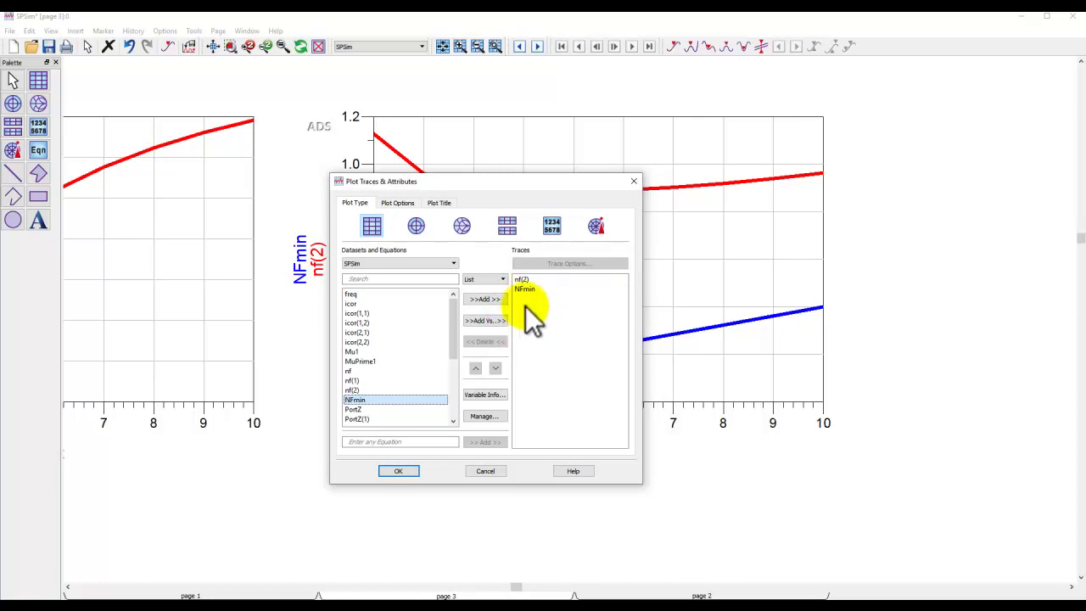
click(539, 289)
- Accept the noise plot trace settings, fit all plots, and return to the schematic
click(406, 471)
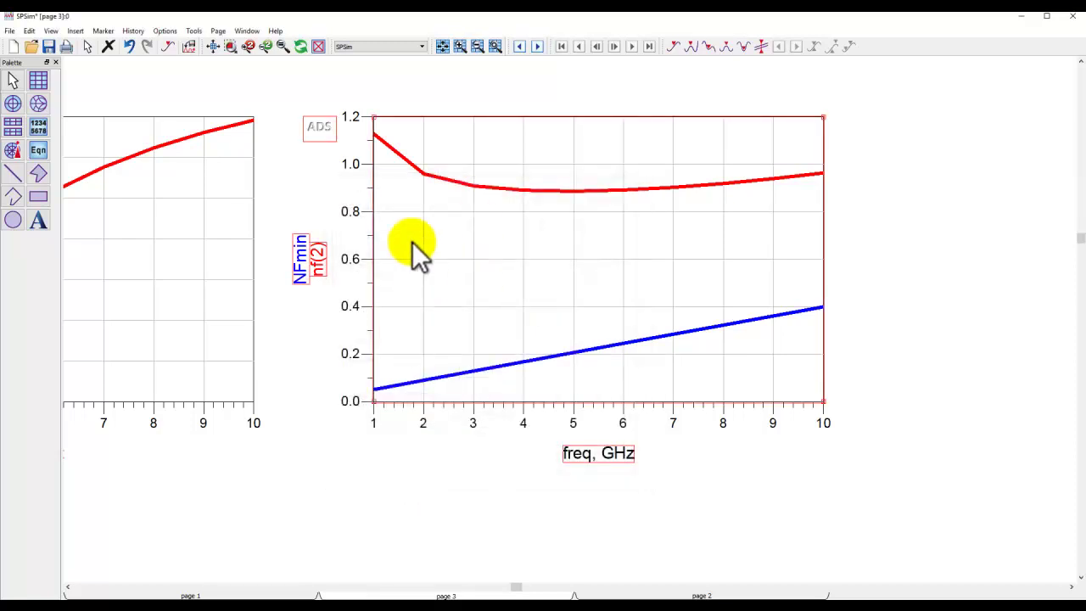
click(225, 49)
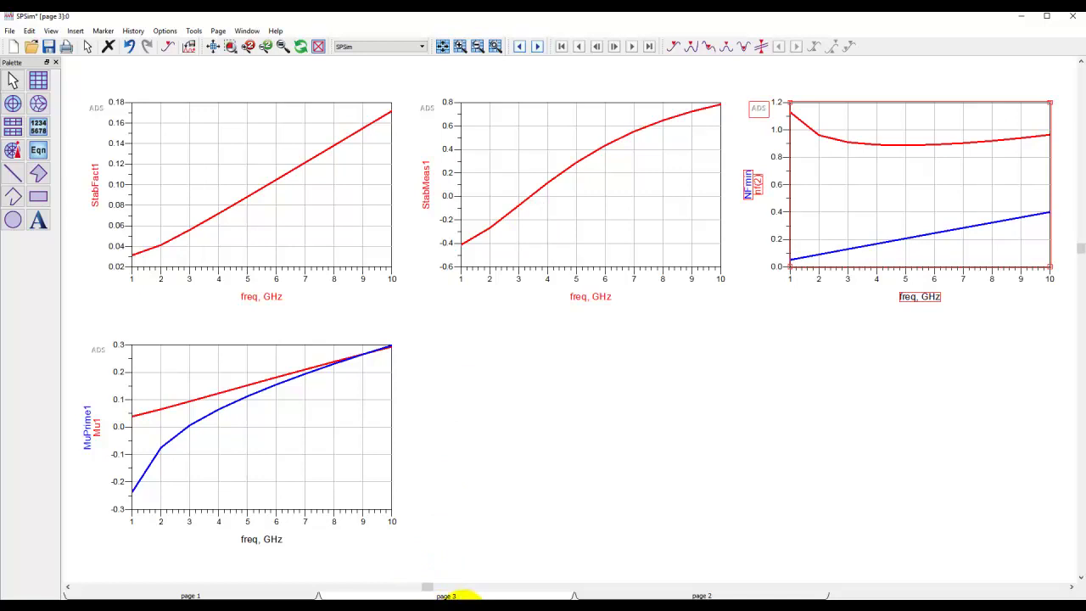
click(475, 585)
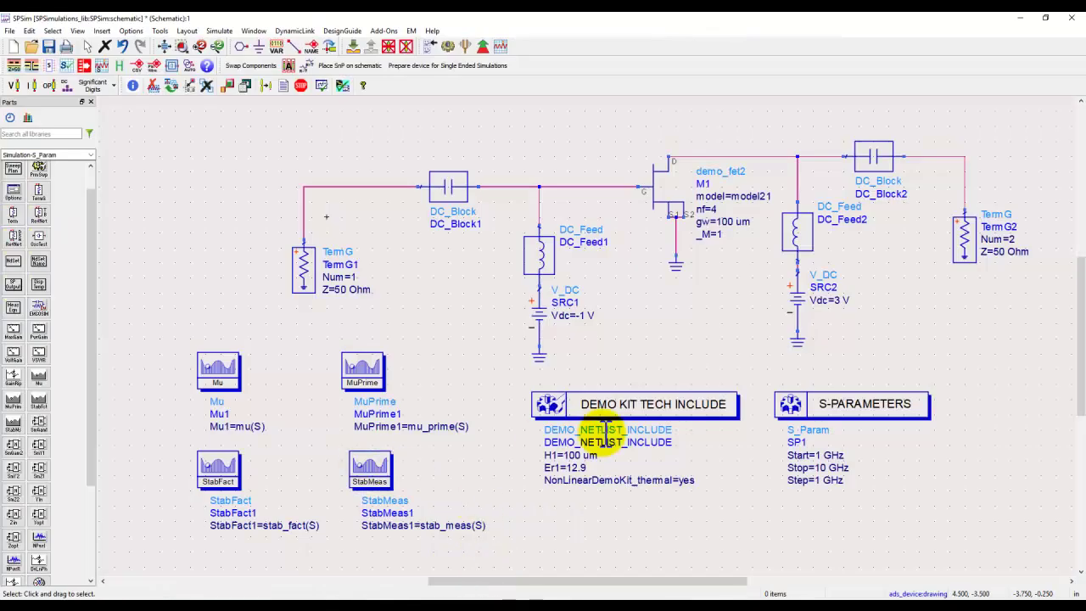
drag(424, 501, 461, 364)
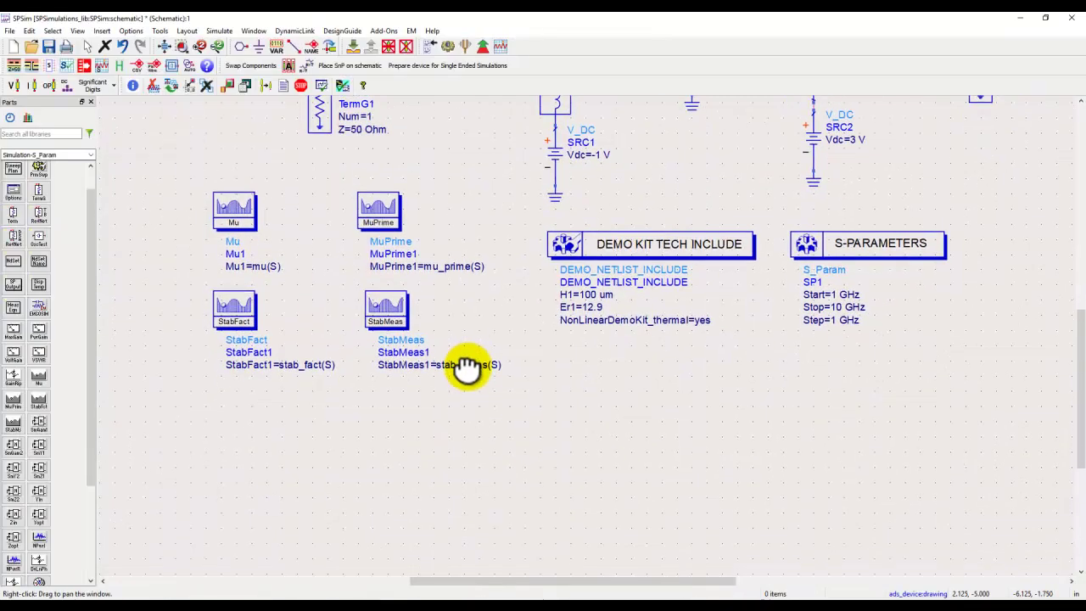
- Place a GaCircle1 = ga_circle(S,2,51) measurement below the StabFact block
drag(95, 454, 92, 552)
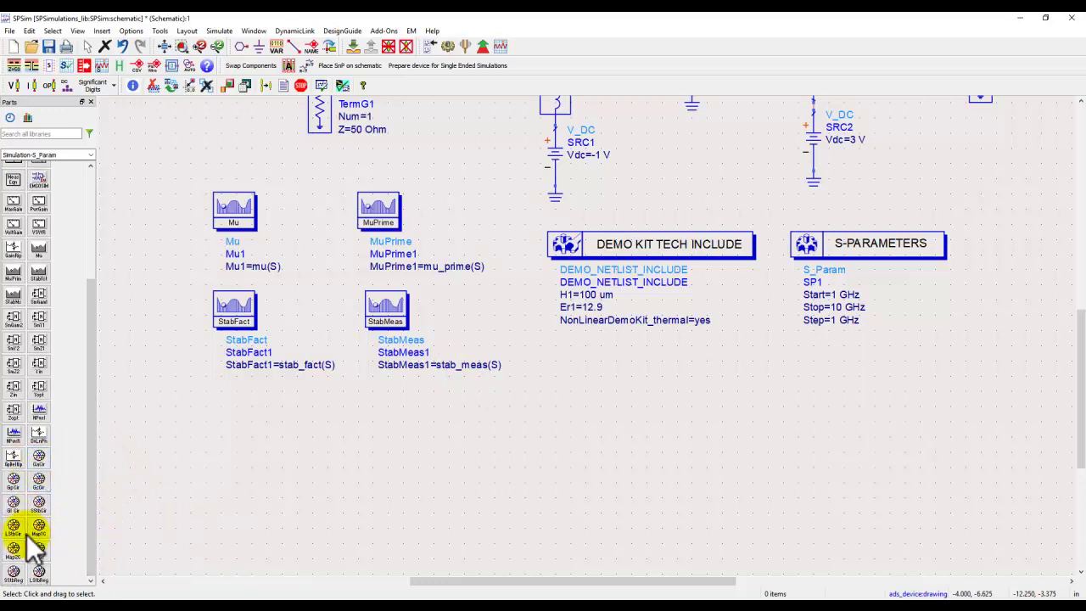
click(39, 458)
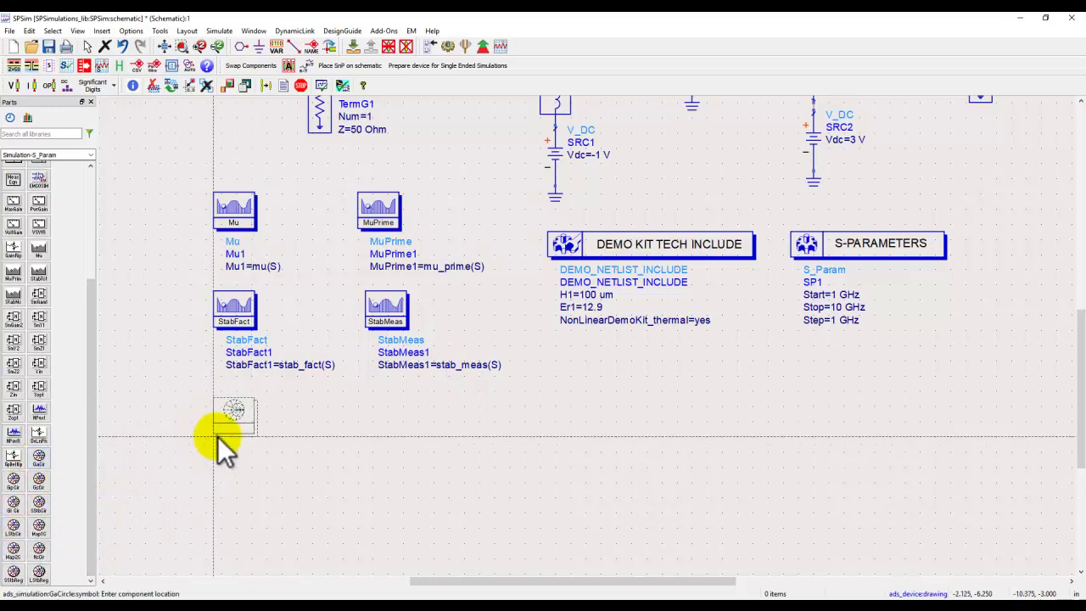
click(217, 436)
key(Escape)
scroll(338, 471, up, 1)
scroll(516, 349, up, 2)
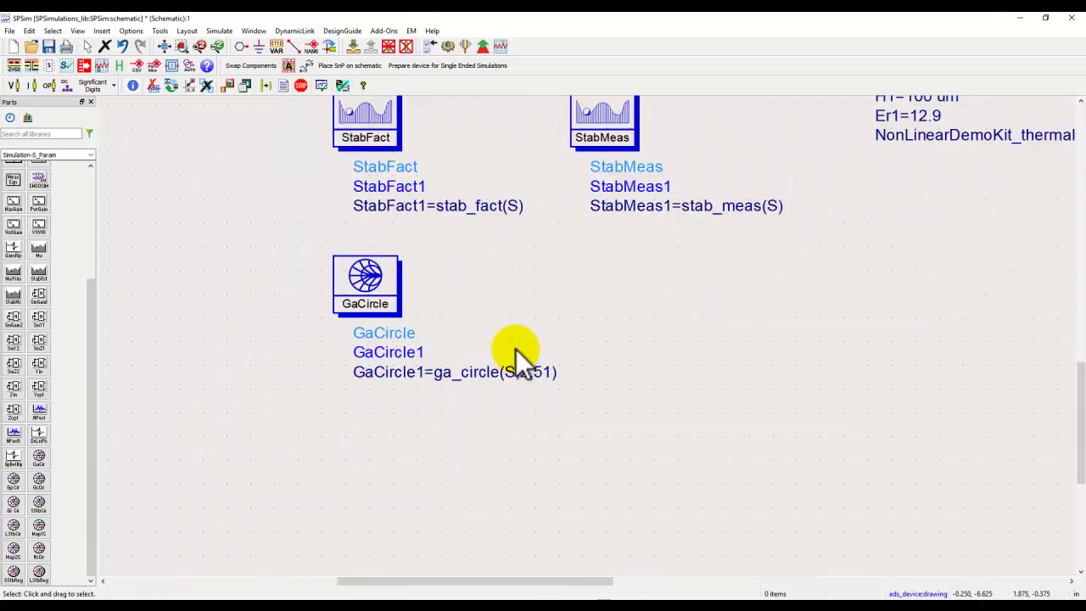
double_click(383, 285)
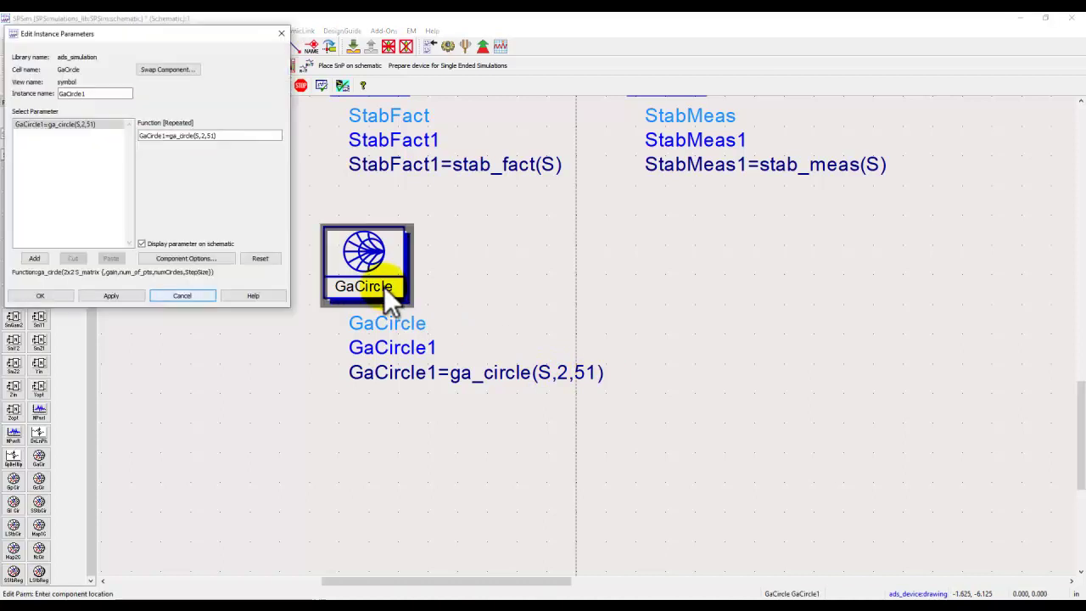
click(255, 297)
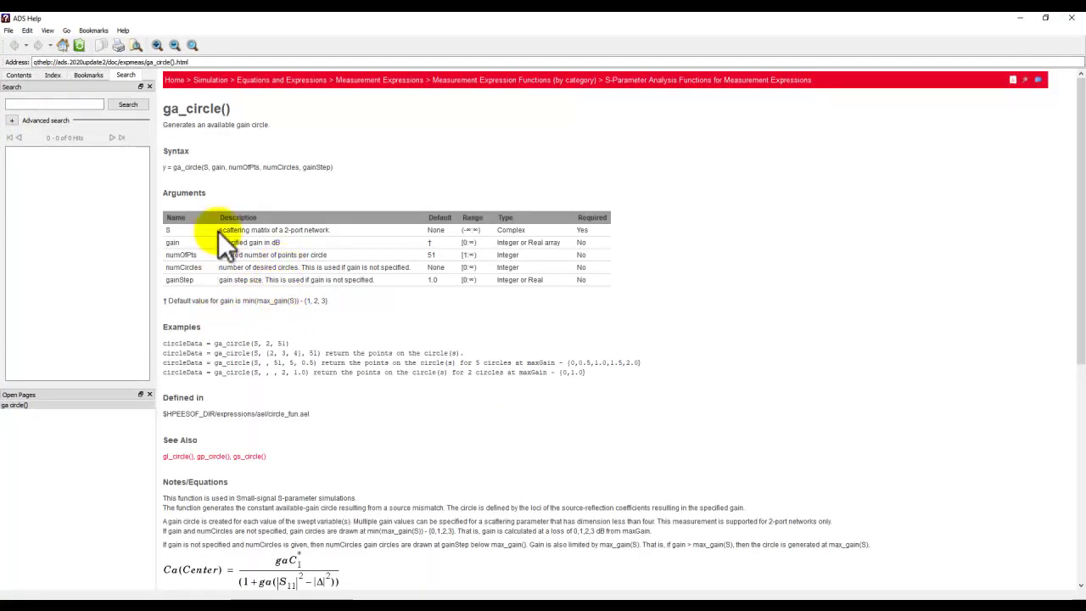
drag(174, 167, 330, 170)
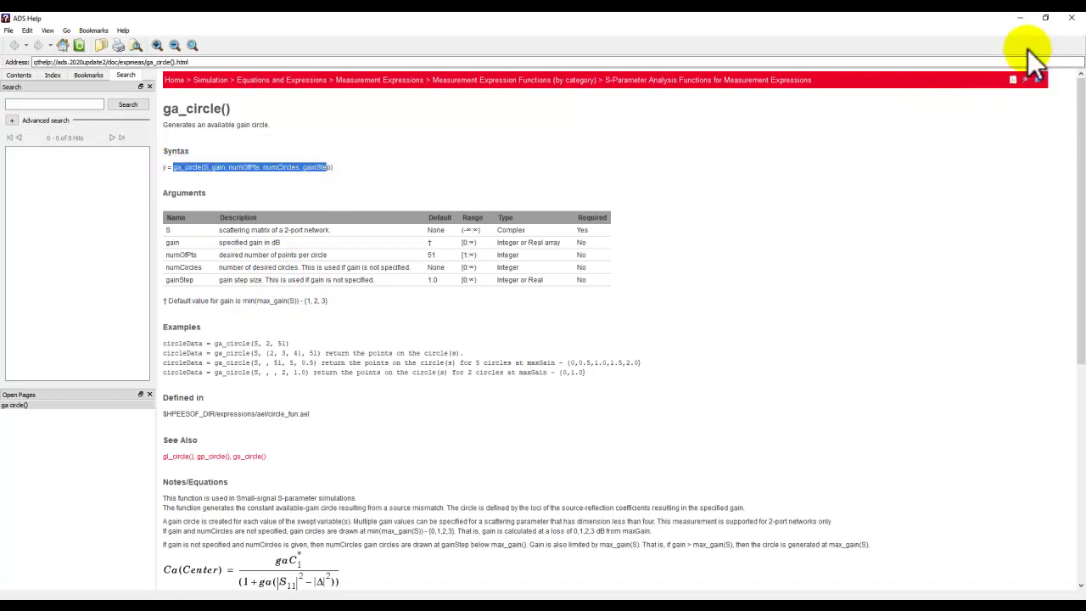
click(1071, 17)
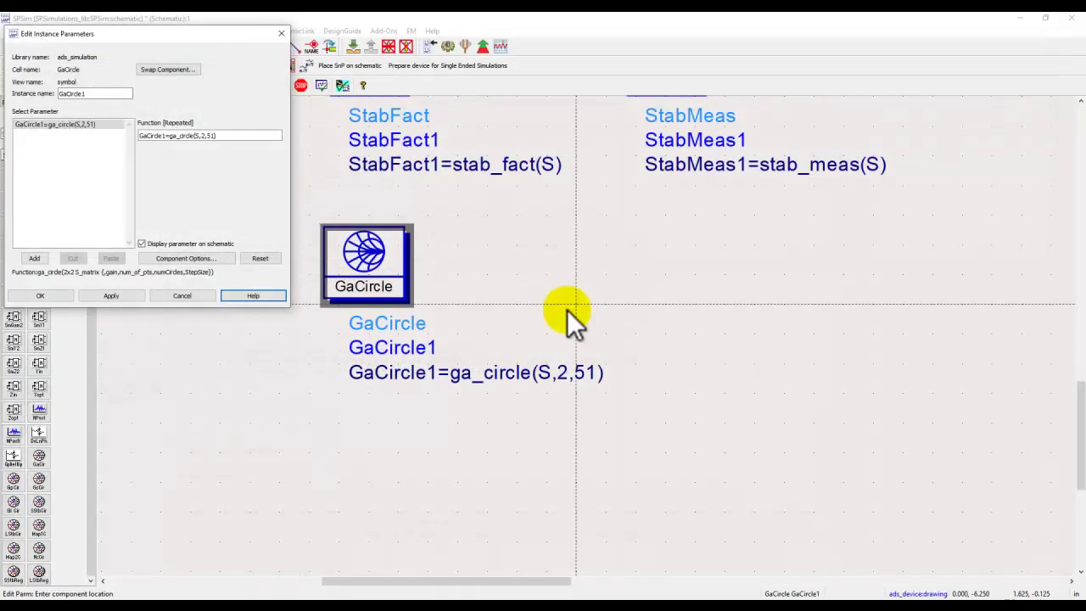
click(182, 295)
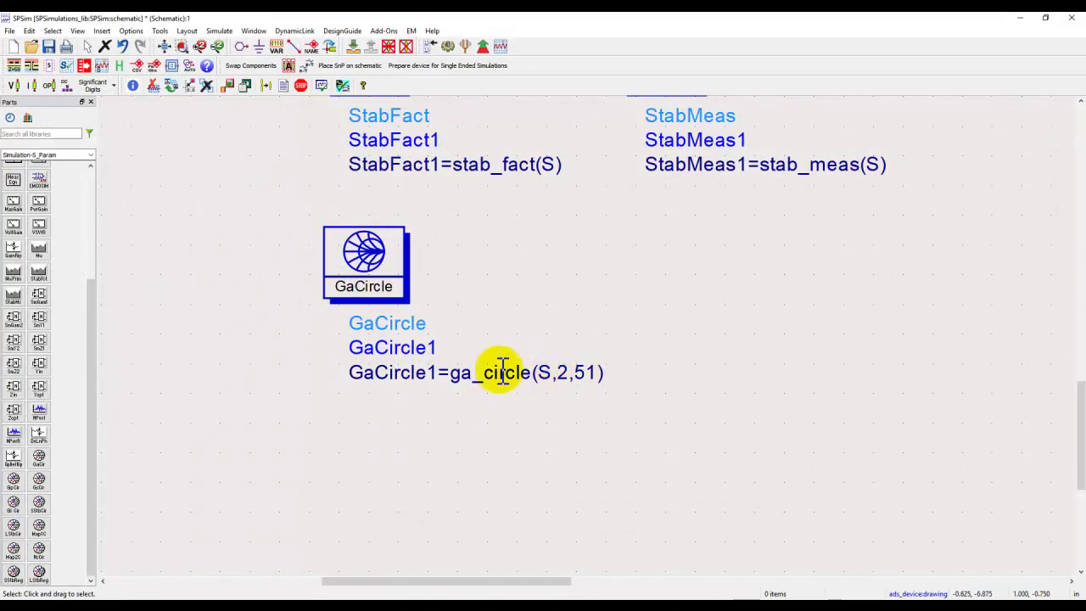
- Change GaCircle1's gain argument from 2 to 12 so it reads ga_circle(S,12,51)
click(561, 373)
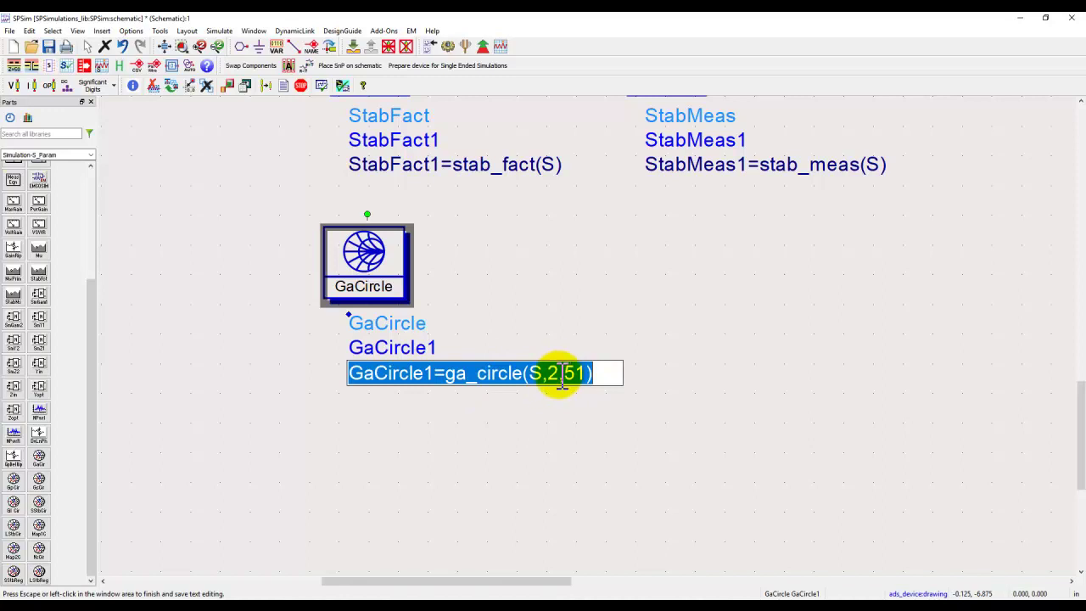
click(553, 373)
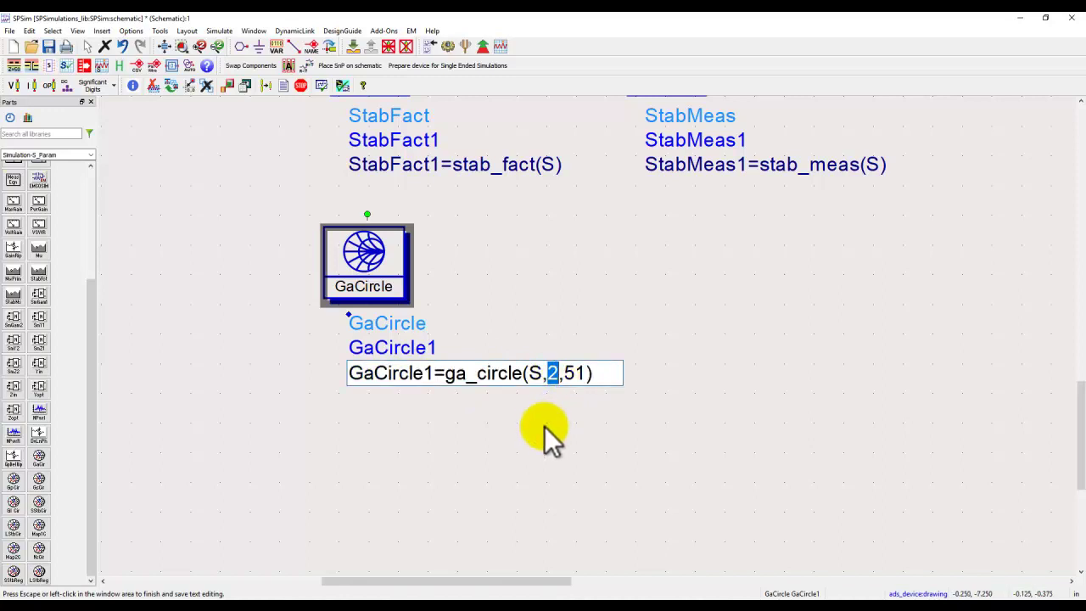
text(10)
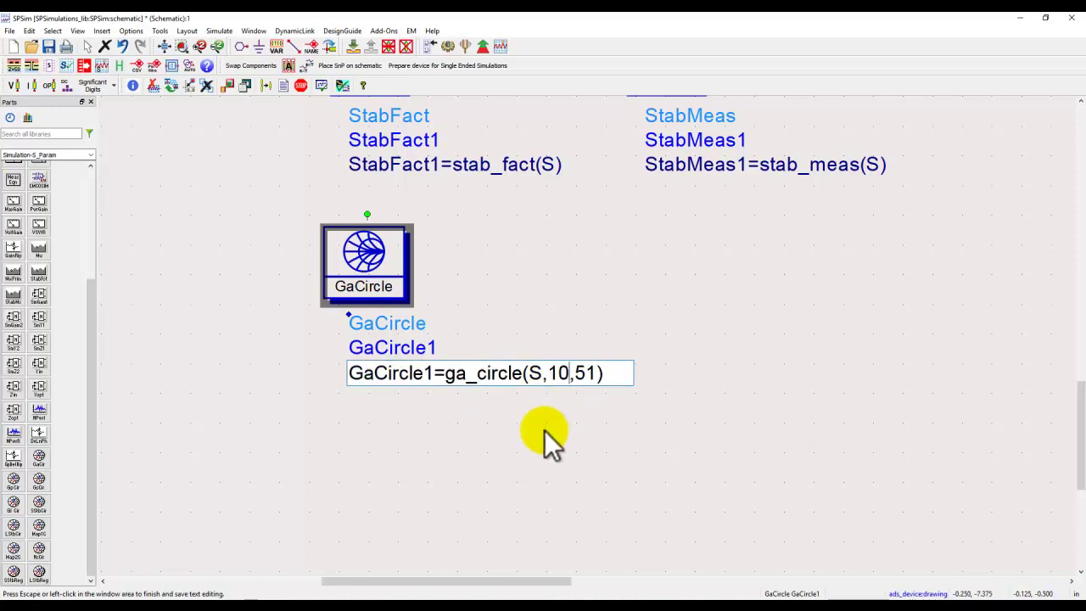
key(BackSpace)
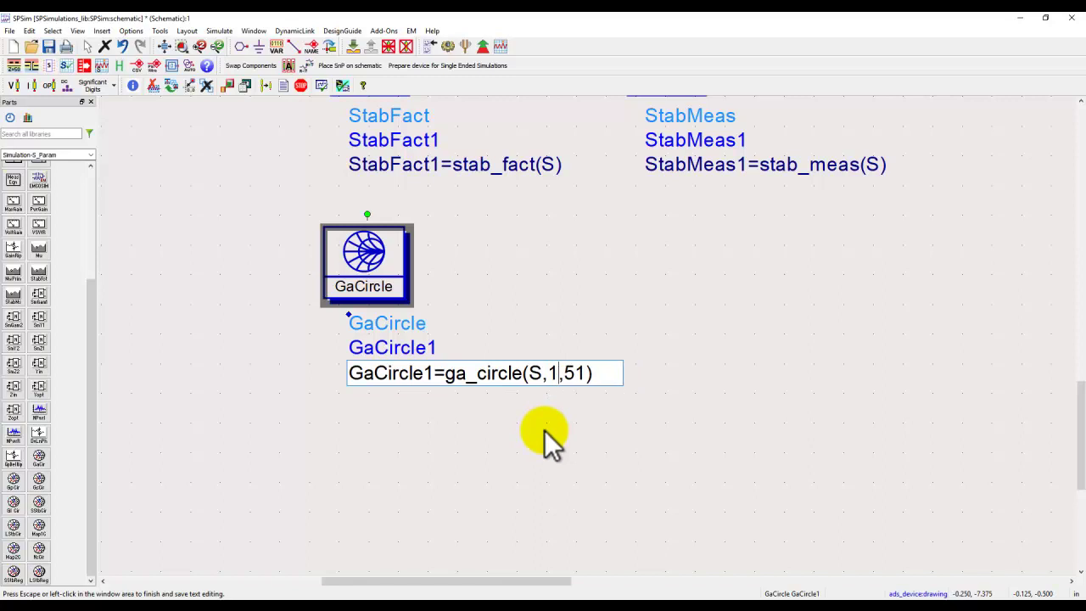
text(2)
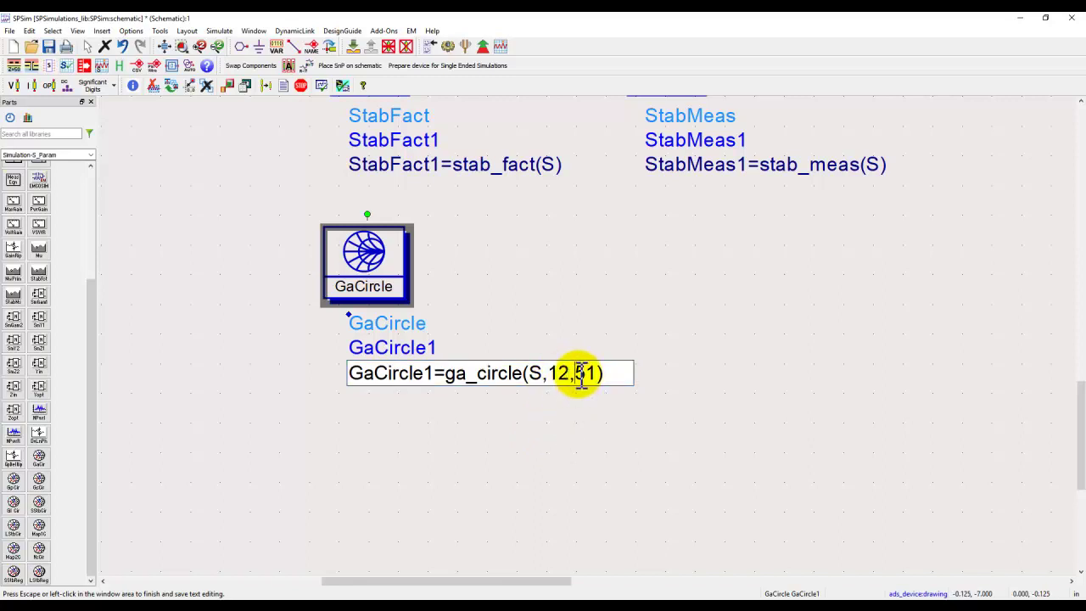
drag(581, 374, 596, 375)
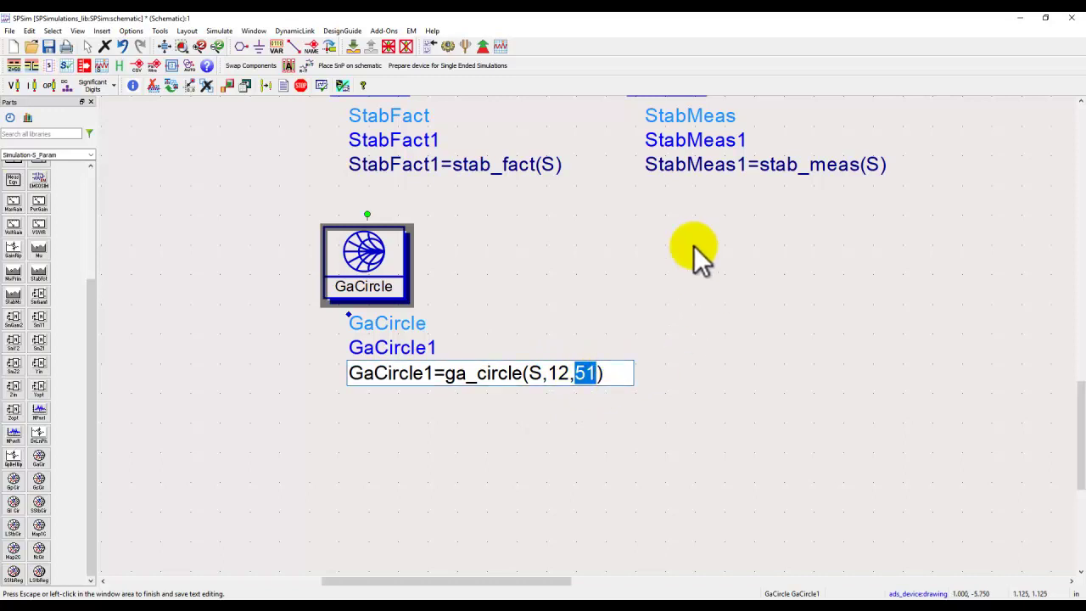
click(604, 267)
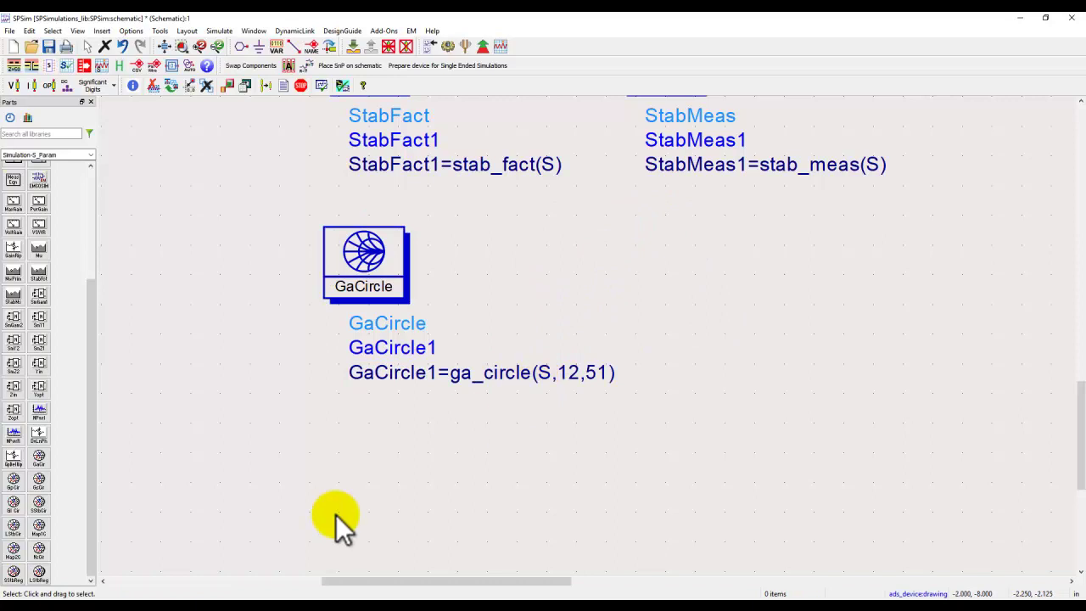
- Place an NsCircle noise-circle component to the right of GaCircle1
click(37, 550)
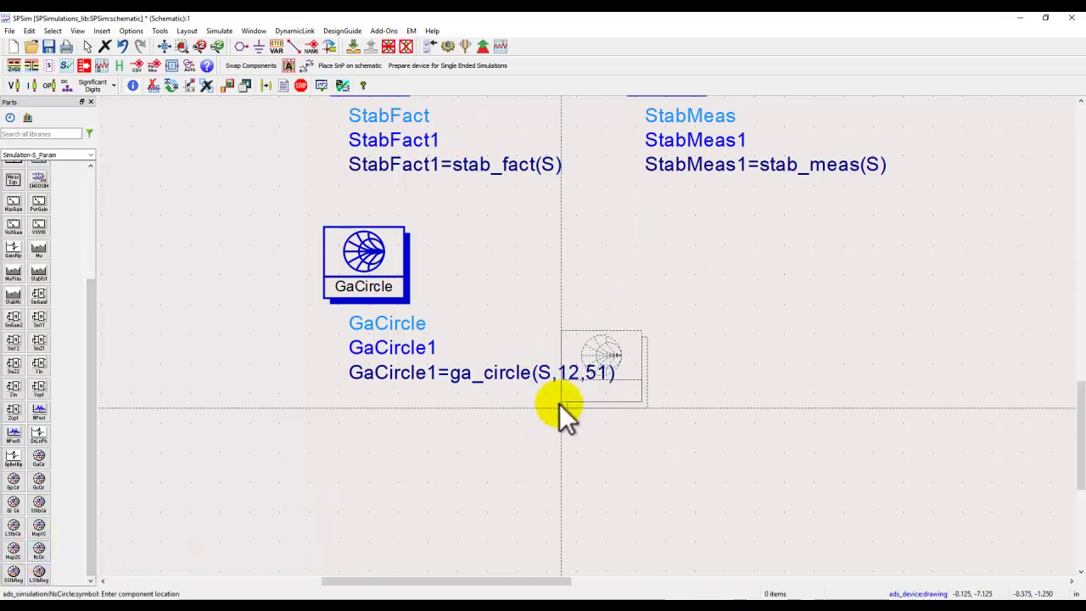
click(643, 304)
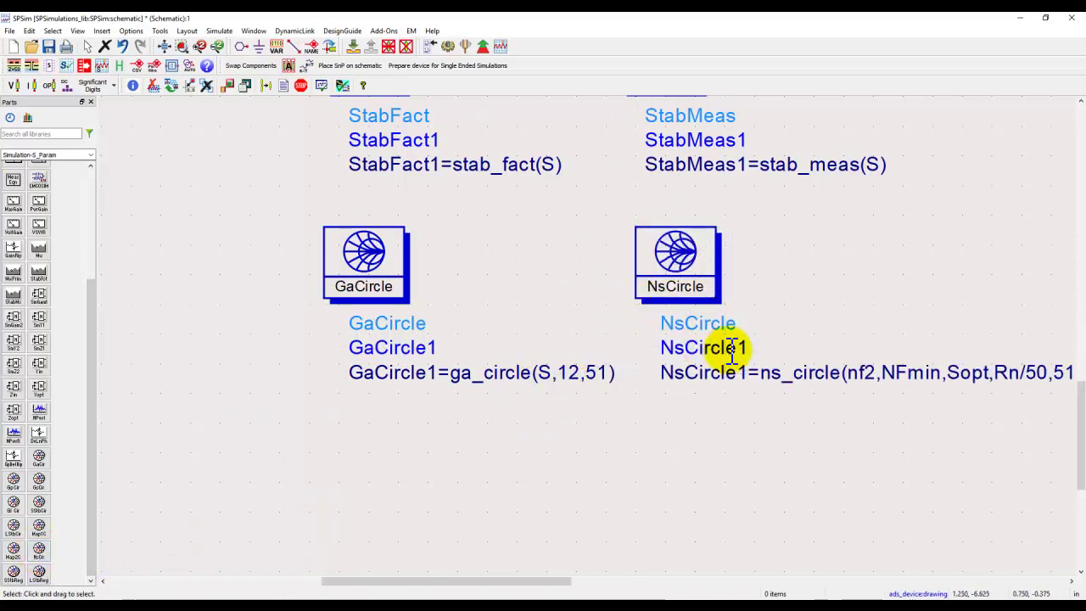
drag(770, 327, 519, 358)
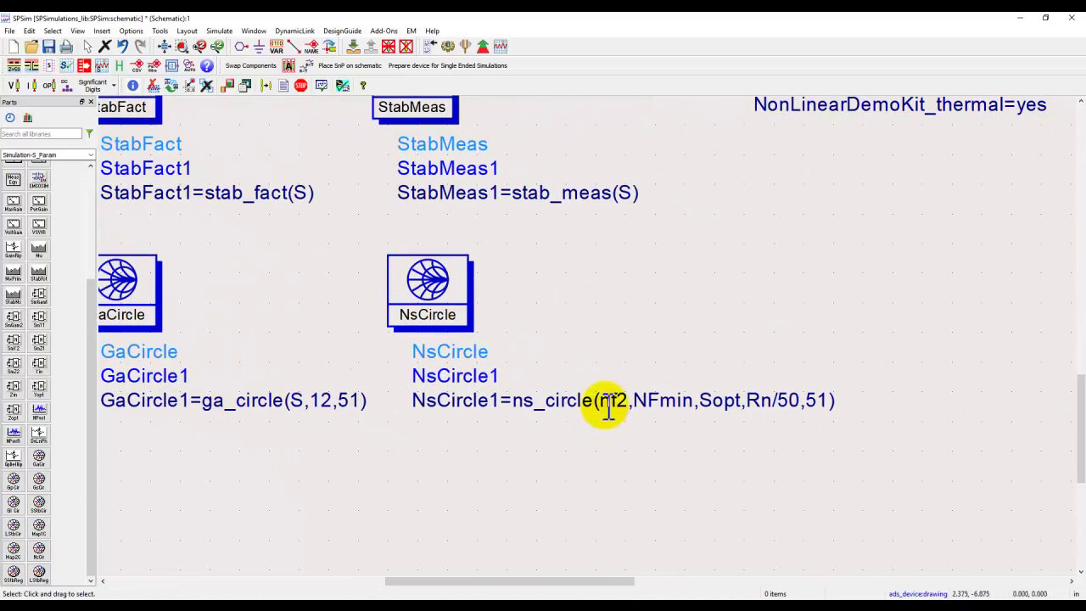
- Check the ns_circle(nf2,NFmin,Sopt,Rn/50,51) expression, leave it unchanged, and fit the view
double_click(602, 411)
click(598, 407)
double_click(598, 407)
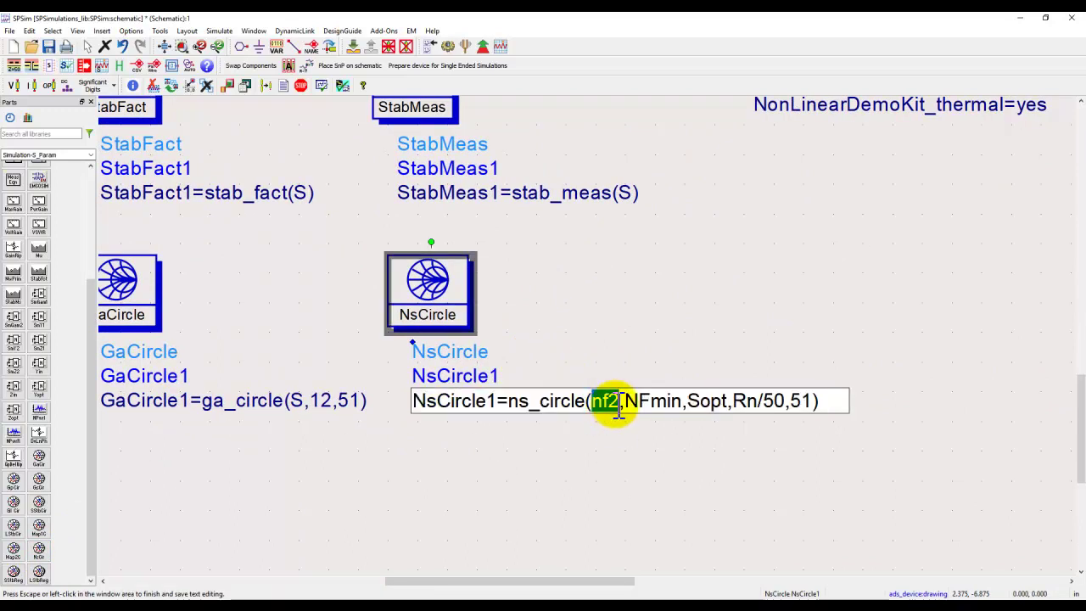
click(615, 422)
double_click(665, 406)
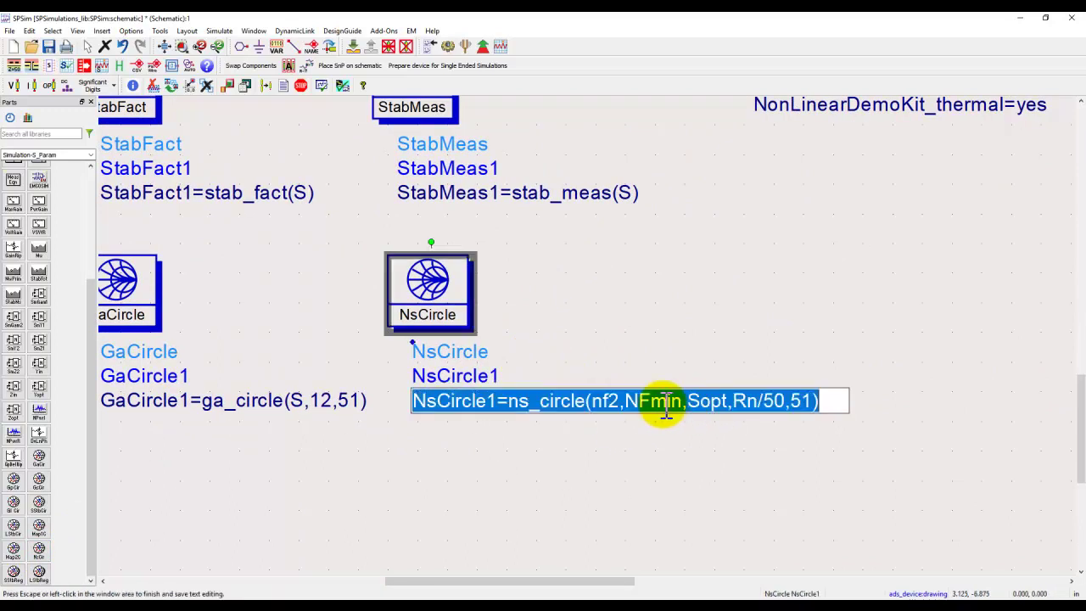
drag(625, 407, 808, 405)
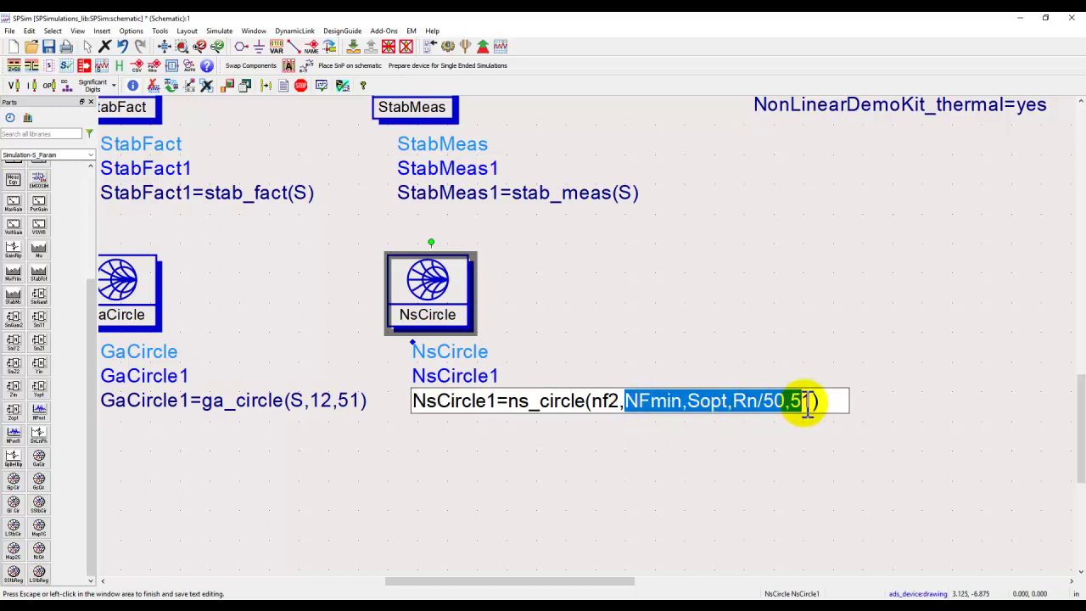
click(613, 328)
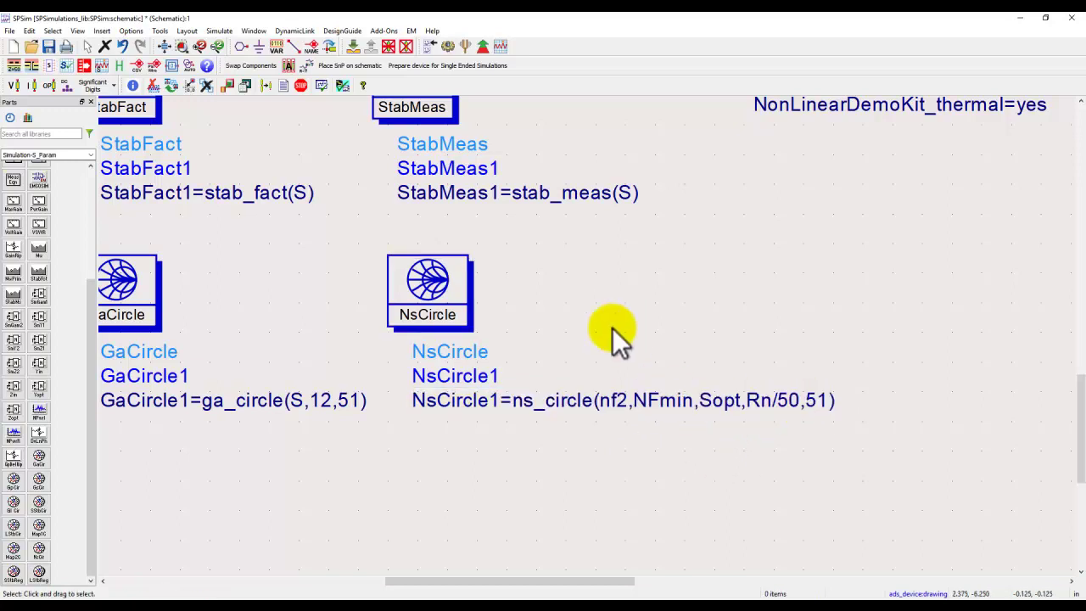
click(165, 46)
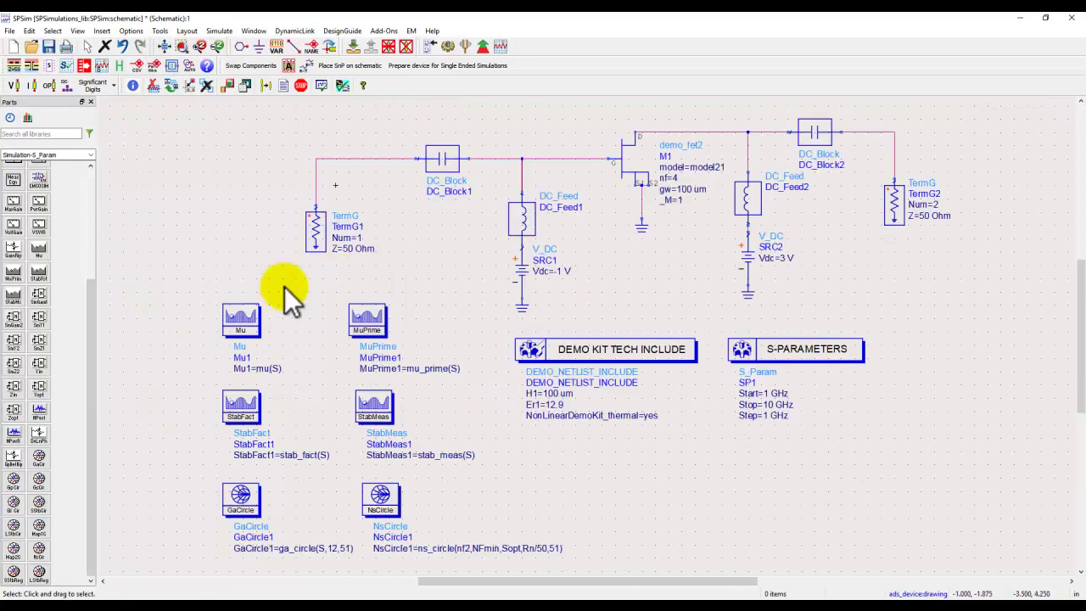
- Re-simulate and plot the GaCircle1 12 dB gain circles on a new page 3 Smith chart
click(449, 45)
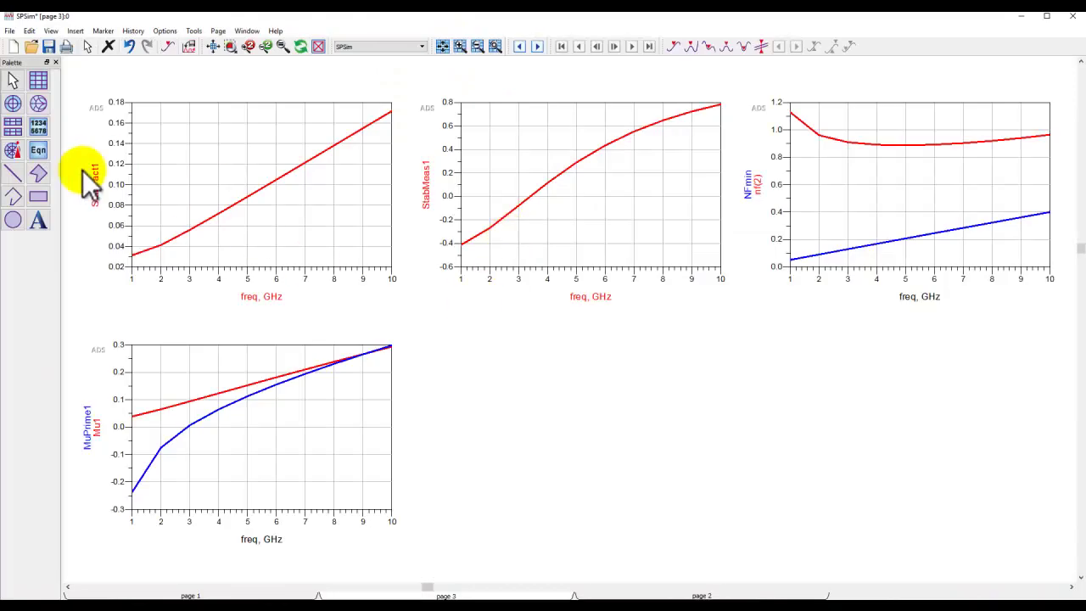
click(38, 102)
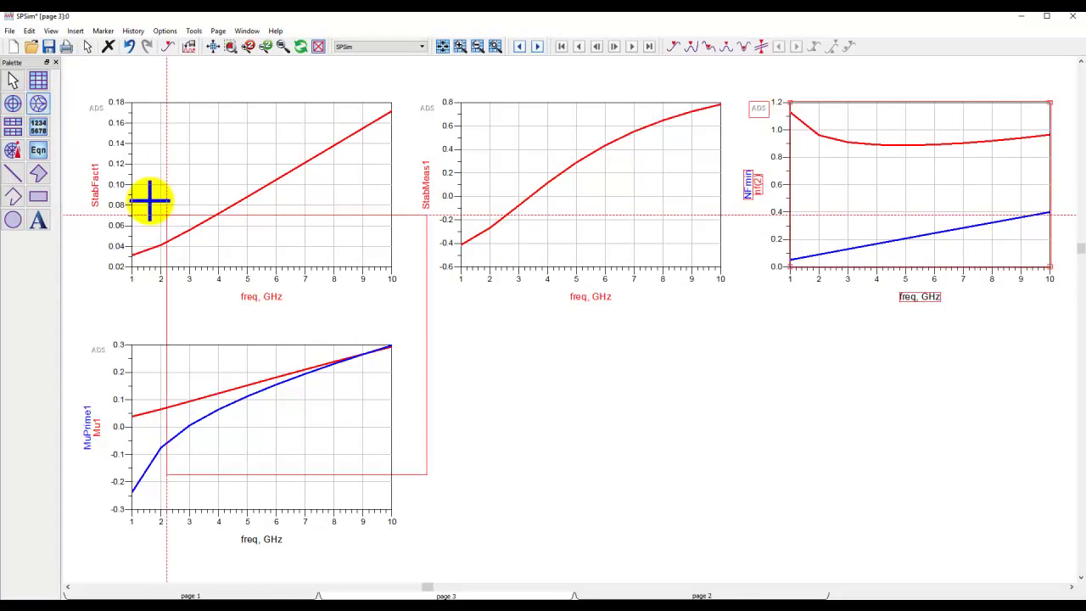
click(444, 325)
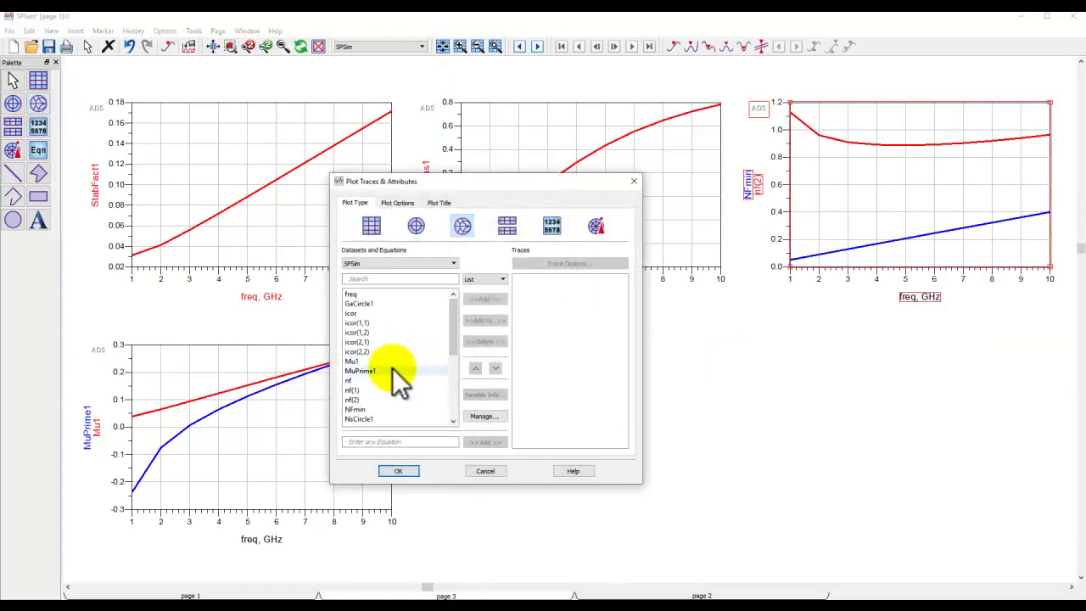
scroll(392, 367, down, 1)
scroll(392, 370, up, 1)
click(374, 304)
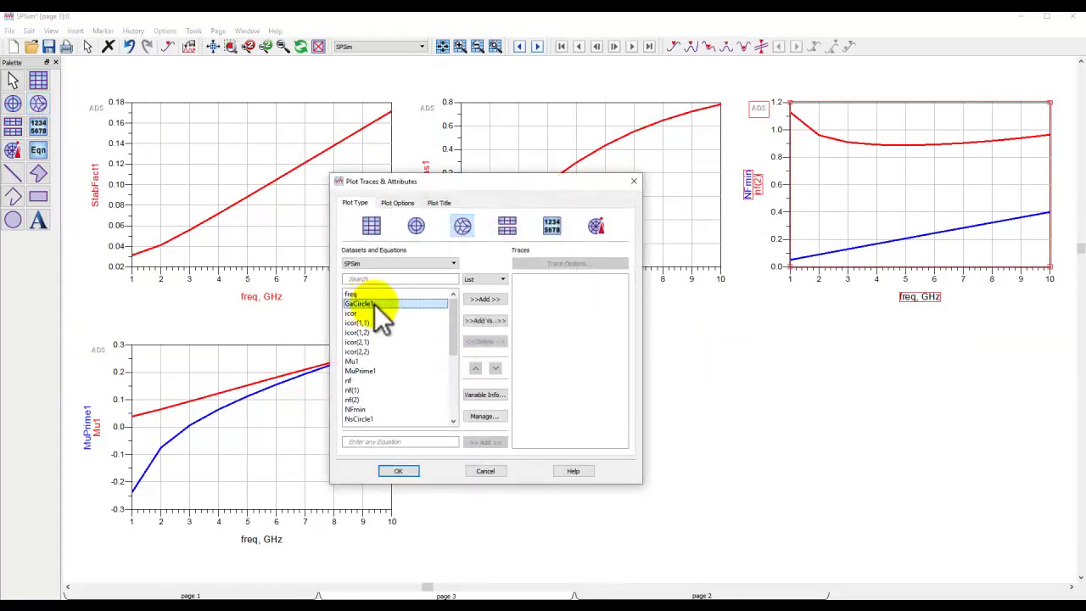
click(482, 298)
click(413, 467)
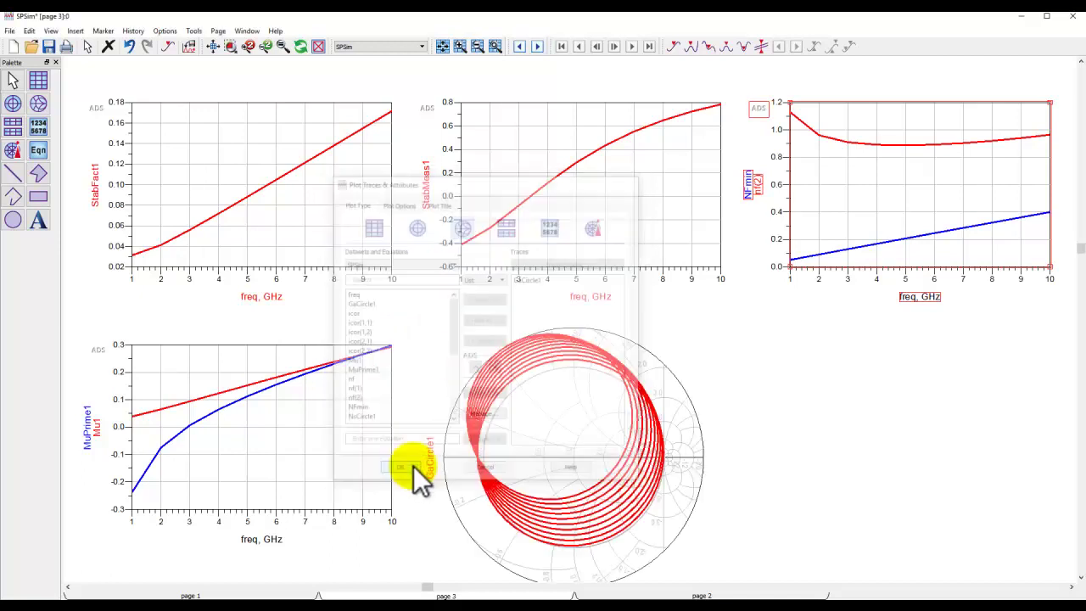
- Turn on Line Color sequencing so each frequency's GaCircle1 circle gets its own colour
double_click(633, 488)
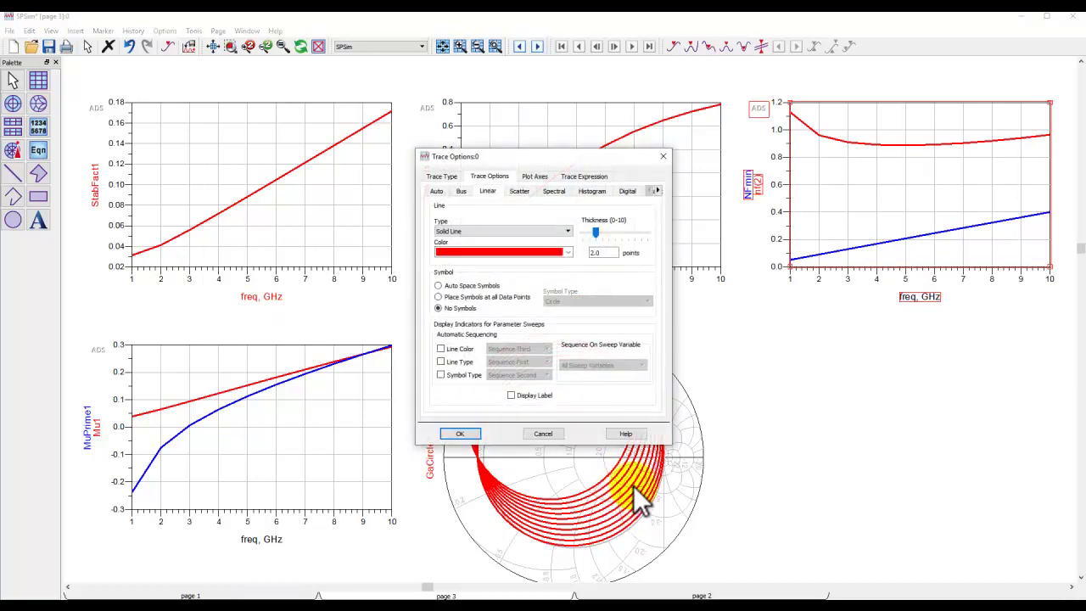
click(449, 348)
click(459, 434)
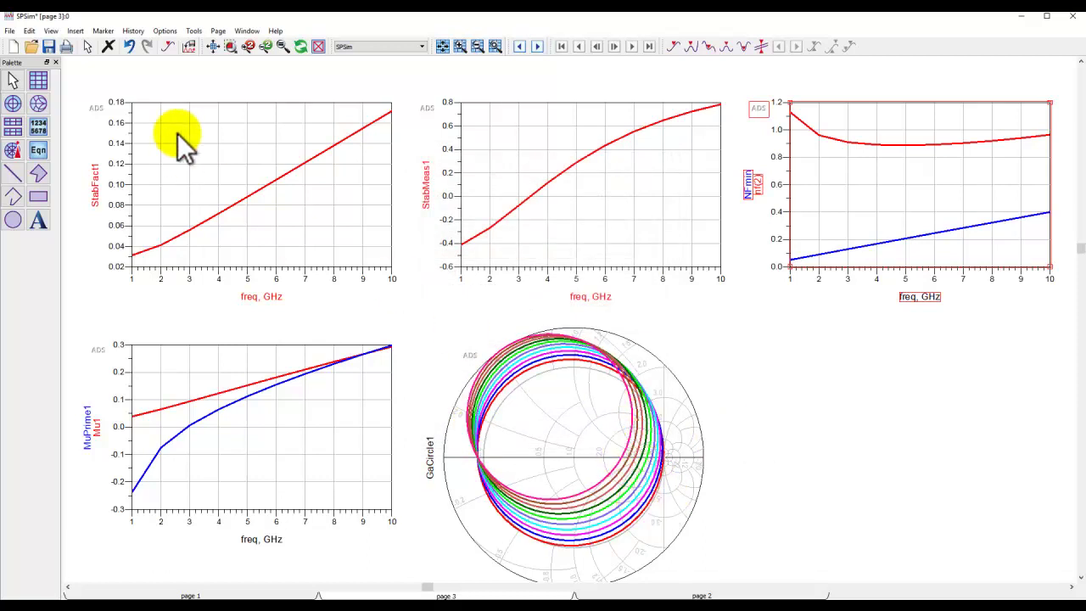
- Add a plot legend to the GaCircle1 Smith chart listing gain 12 at 1 to 10 GHz
click(75, 31)
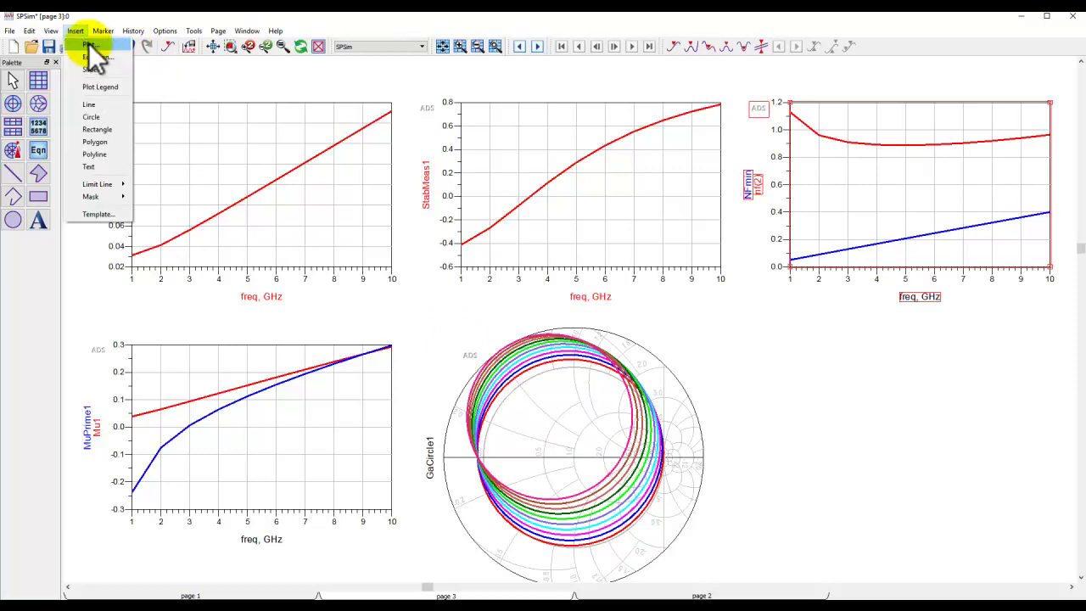
click(105, 87)
click(537, 399)
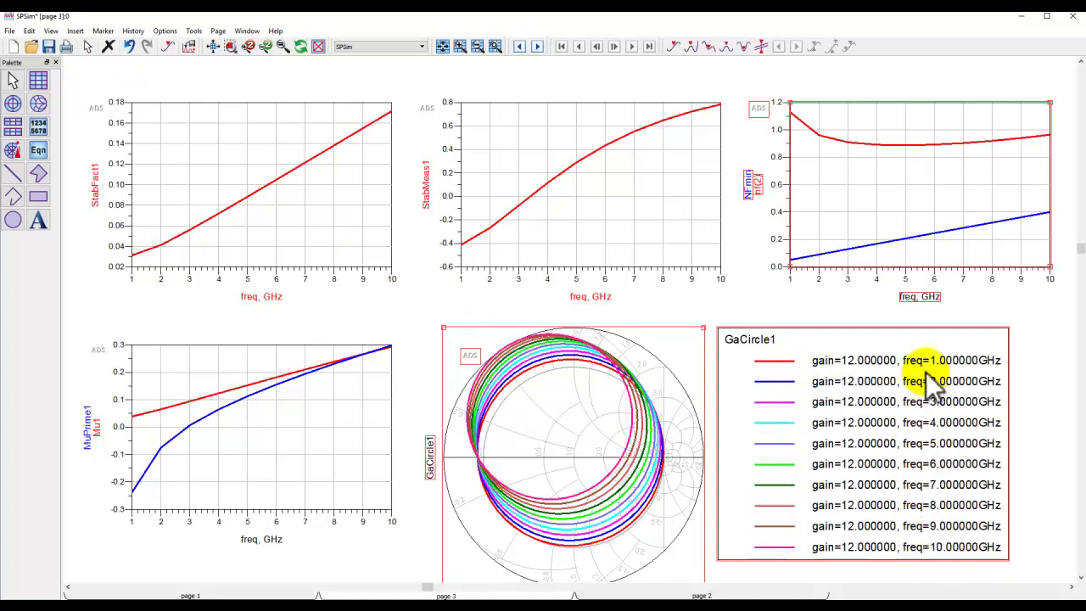
scroll(929, 429, down, 1)
click(779, 335)
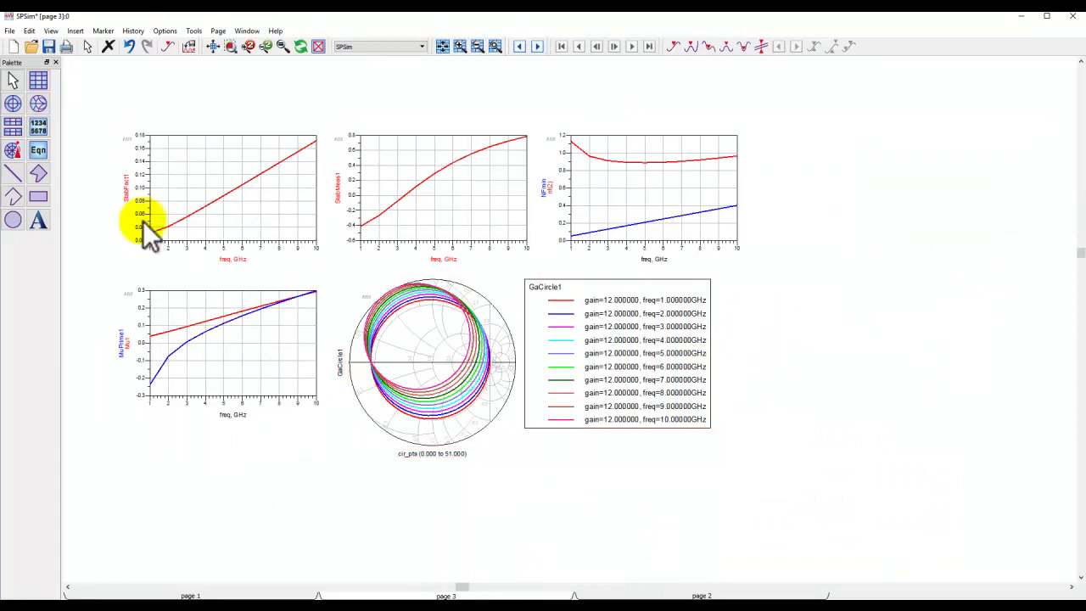
- Place a second Smith chart right of the legend, plotting the NsCircle1 noise circles
click(38, 103)
click(745, 282)
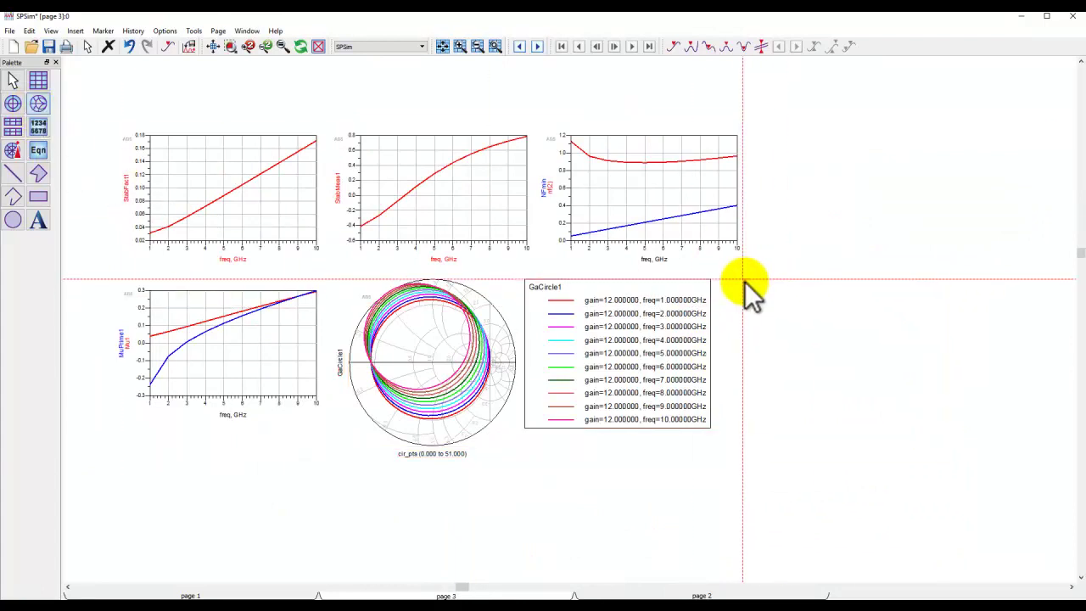
click(388, 418)
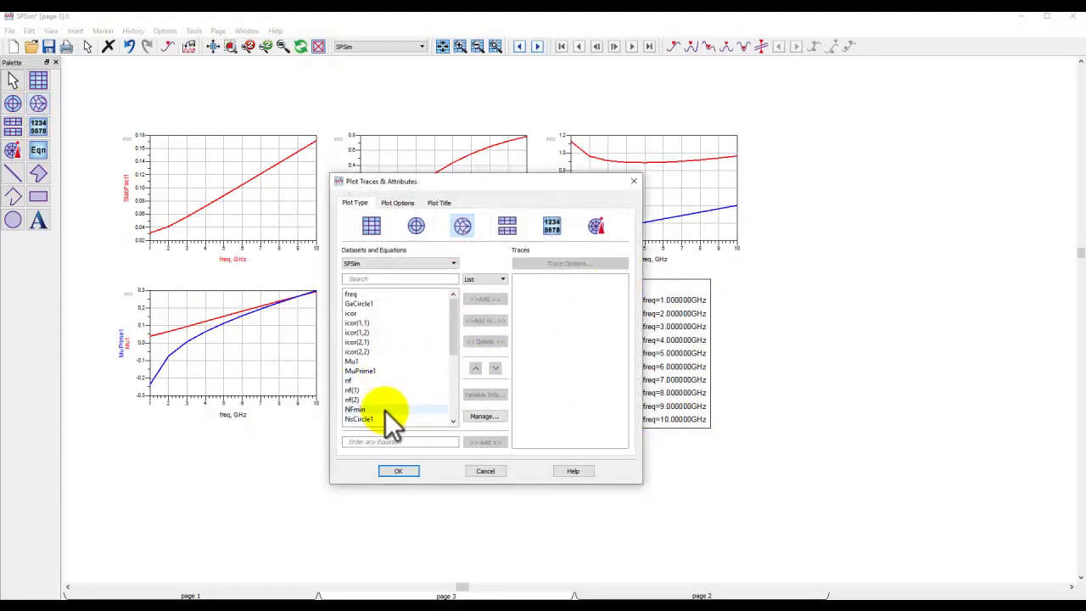
click(484, 299)
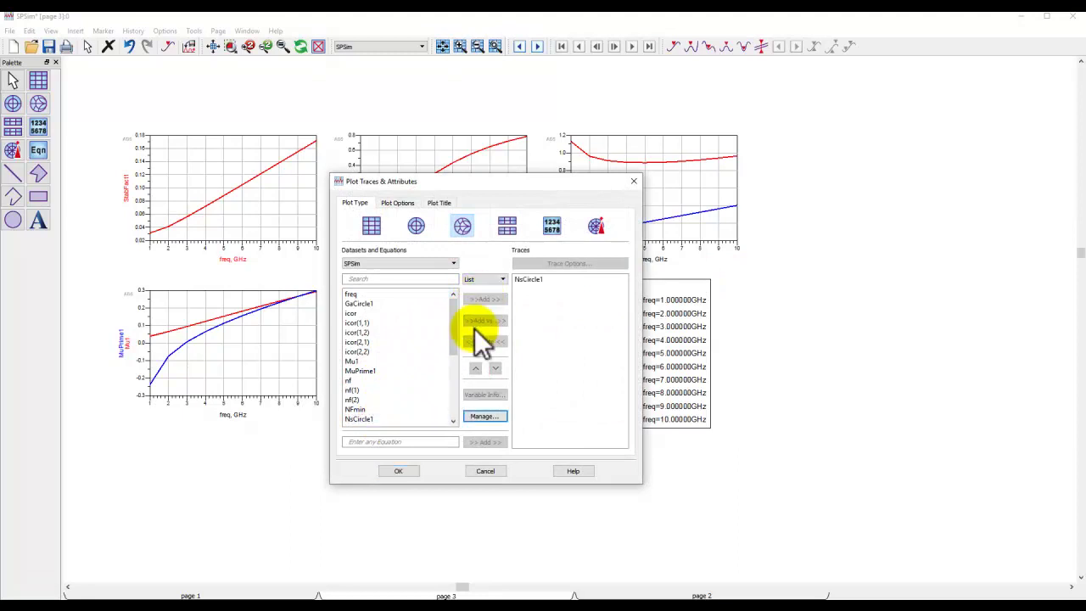
click(406, 474)
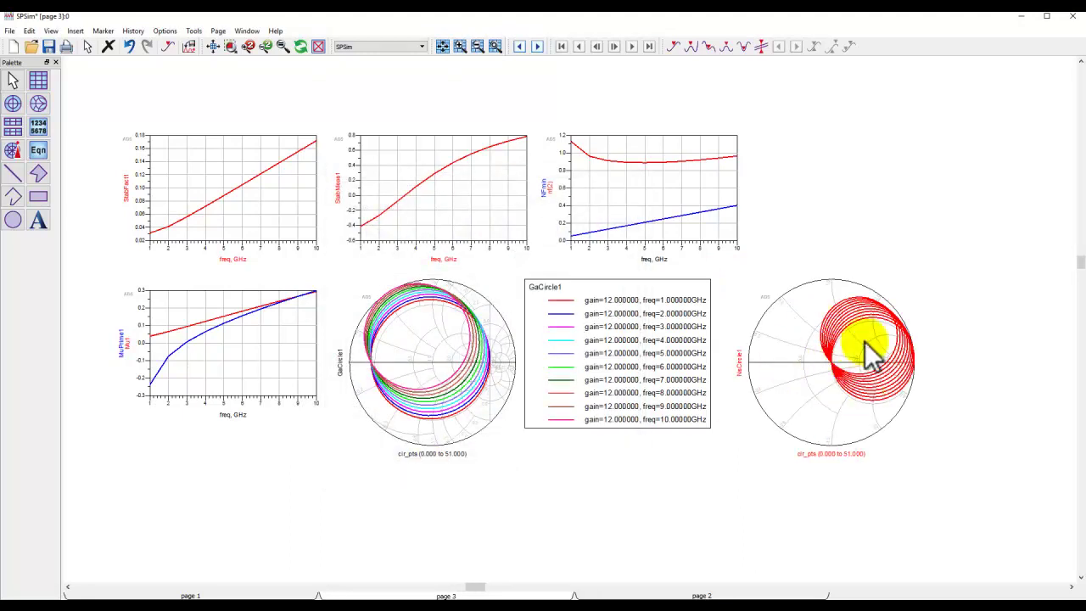
- Sequence the NsCircle1 line colours per frequency, then fit all plots into view
scroll(797, 365, up, 1)
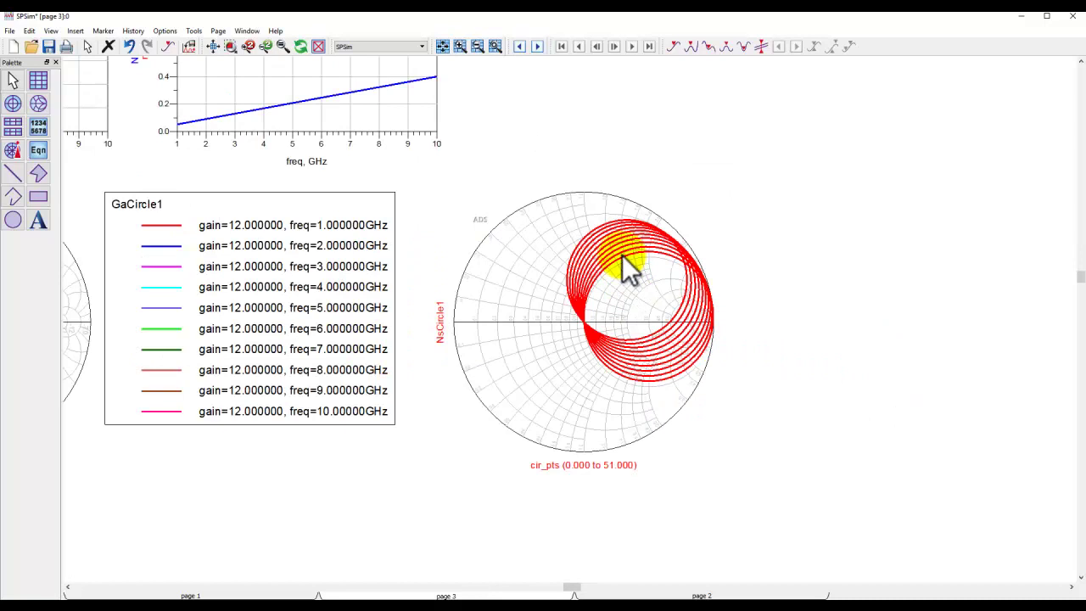
double_click(622, 254)
click(458, 349)
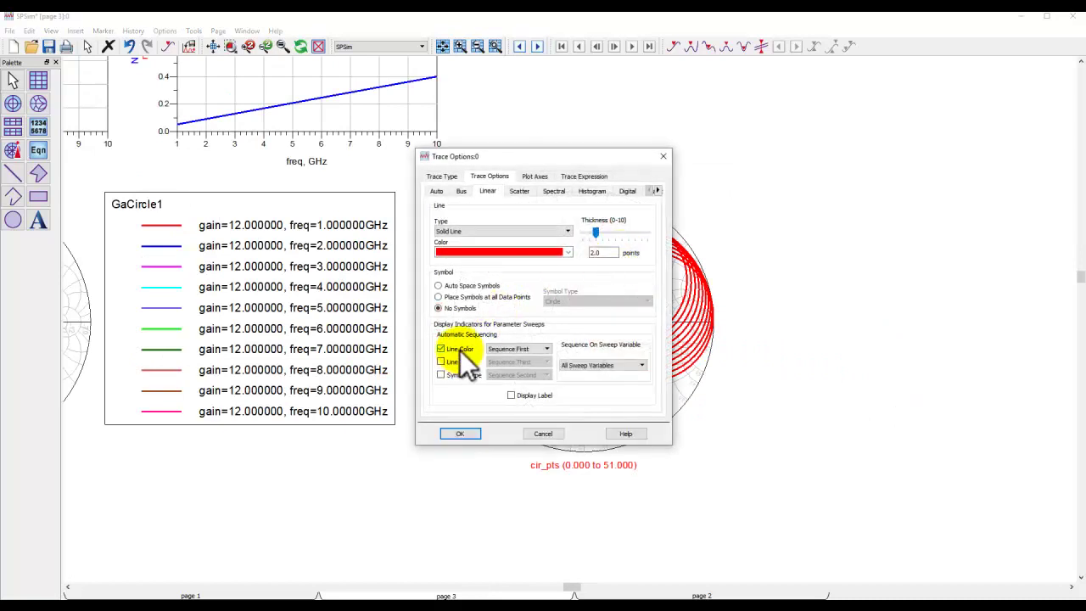
click(460, 433)
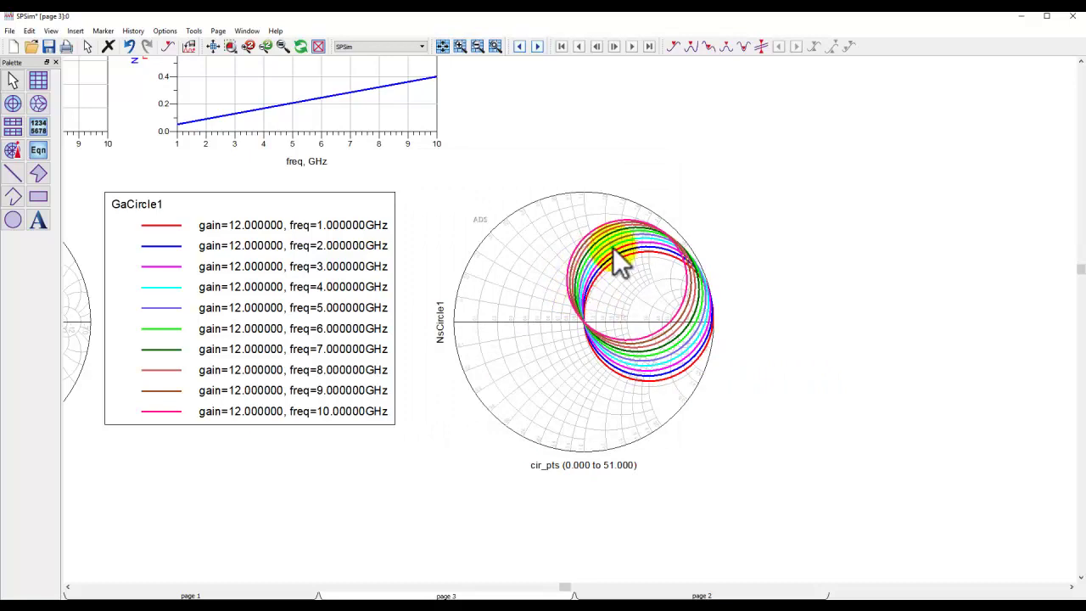
scroll(407, 454, up, 3)
scroll(407, 454, up, 3)
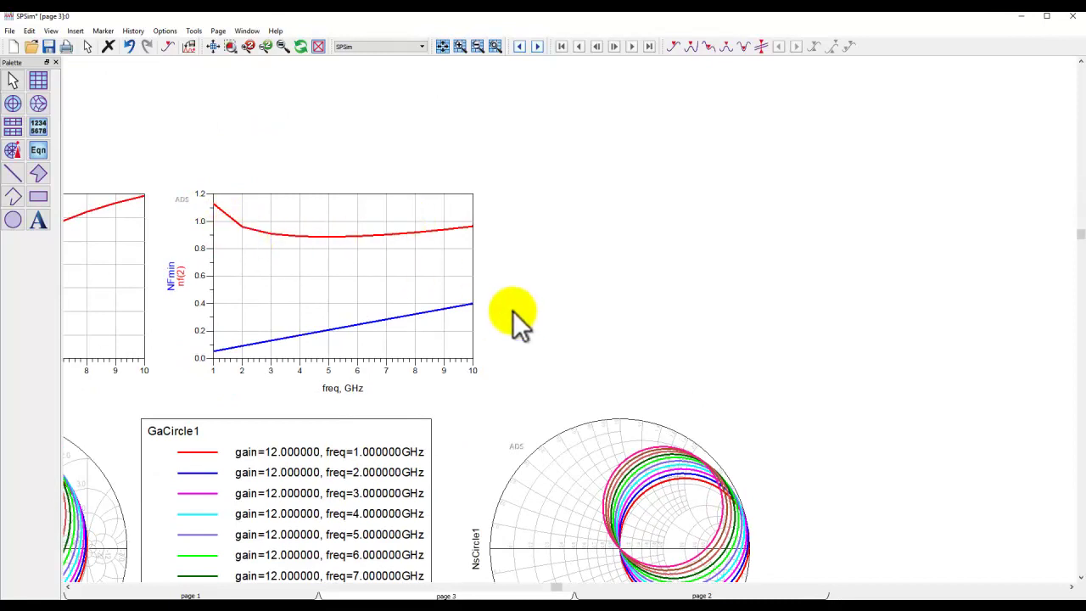
scroll(515, 174, down, 3)
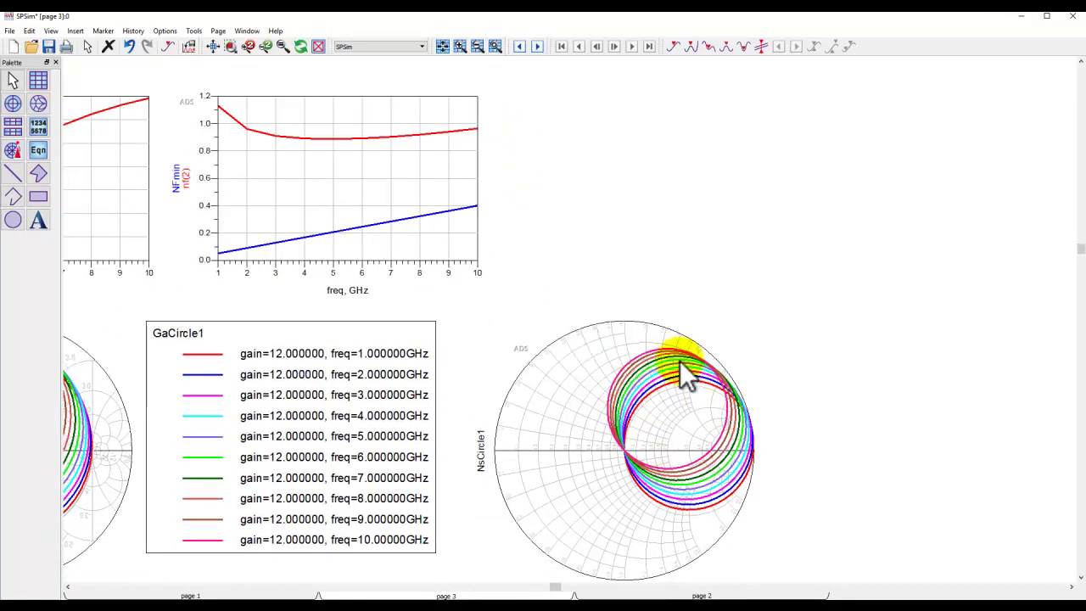
click(213, 46)
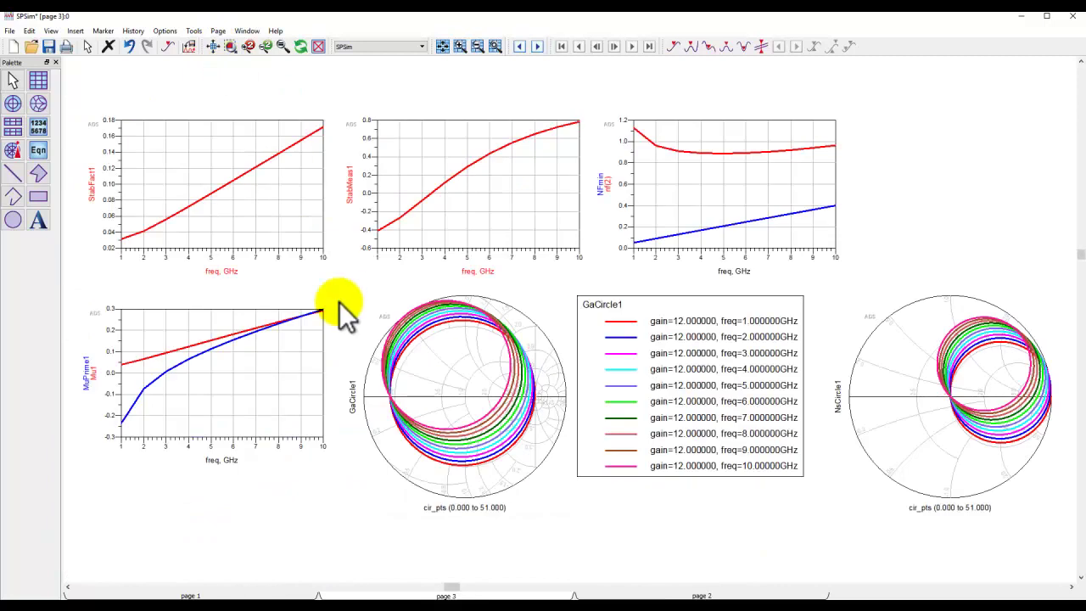
- Edit the GaCircle1 equation to ga_circle(S,{10,11,12,13},51), replacing the single gain 12
mouse_move(459, 604)
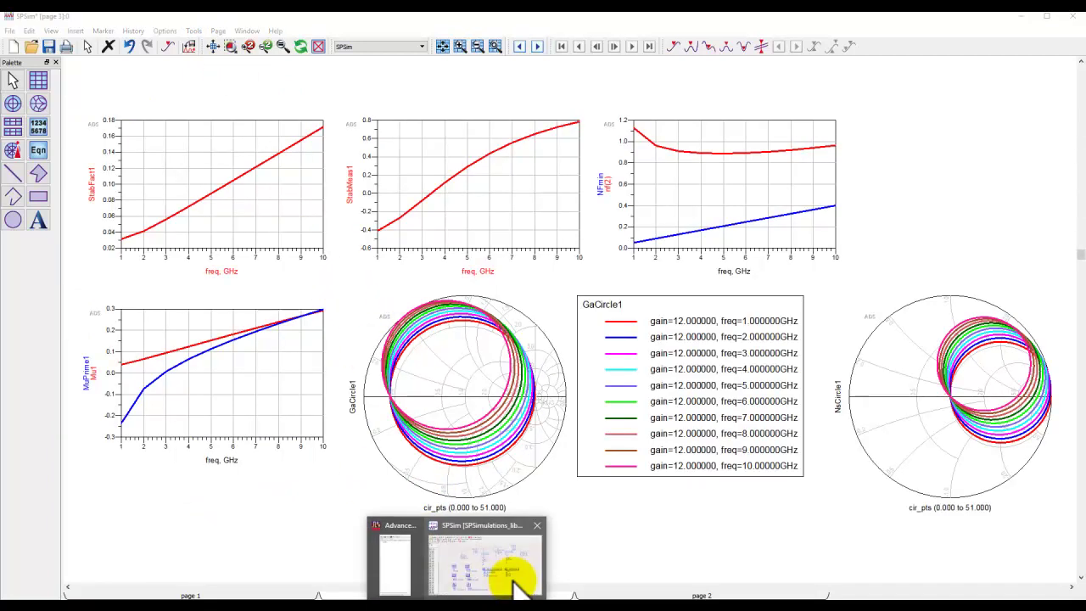
click(509, 569)
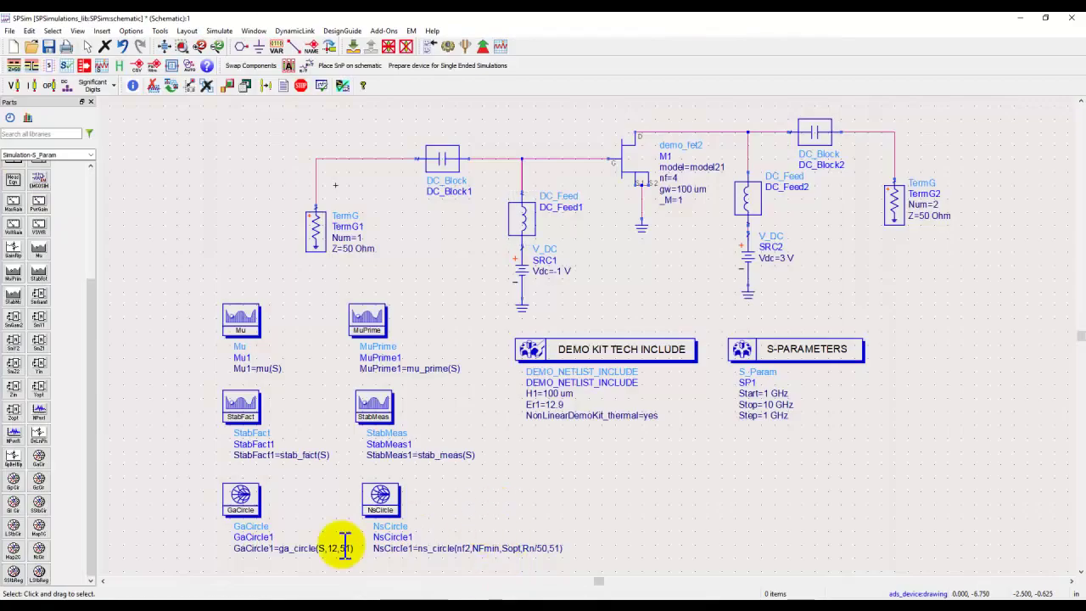
scroll(343, 548, up, 3)
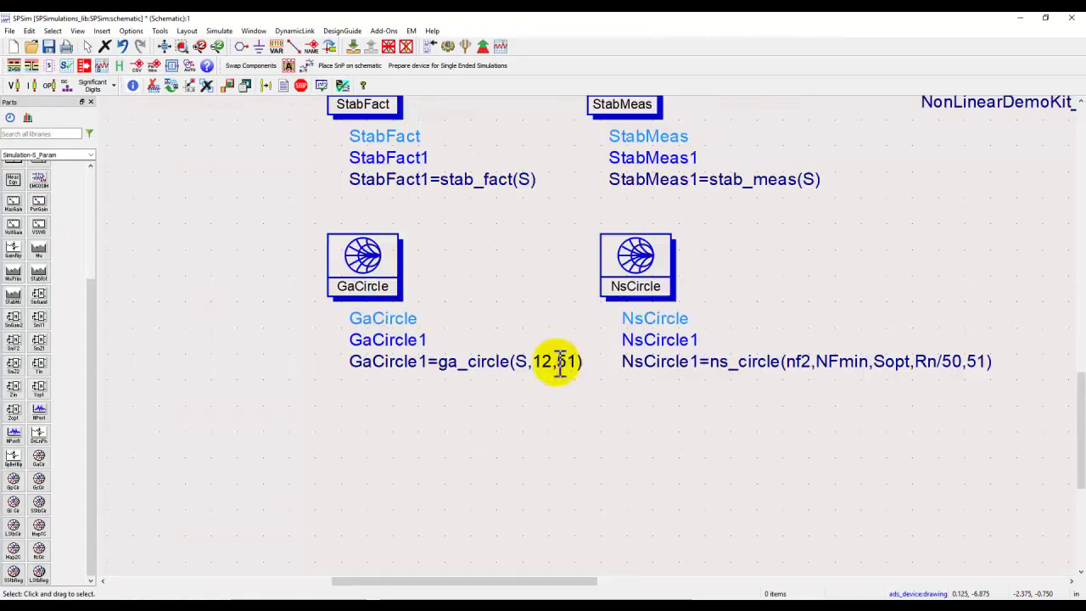
click(555, 365)
double_click(536, 365)
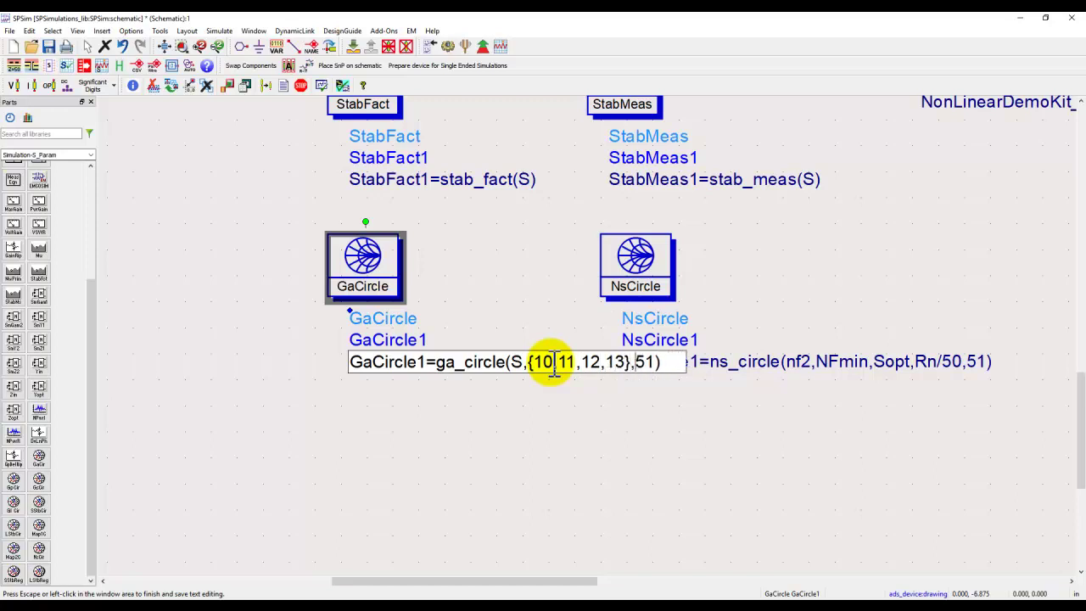
click(515, 383)
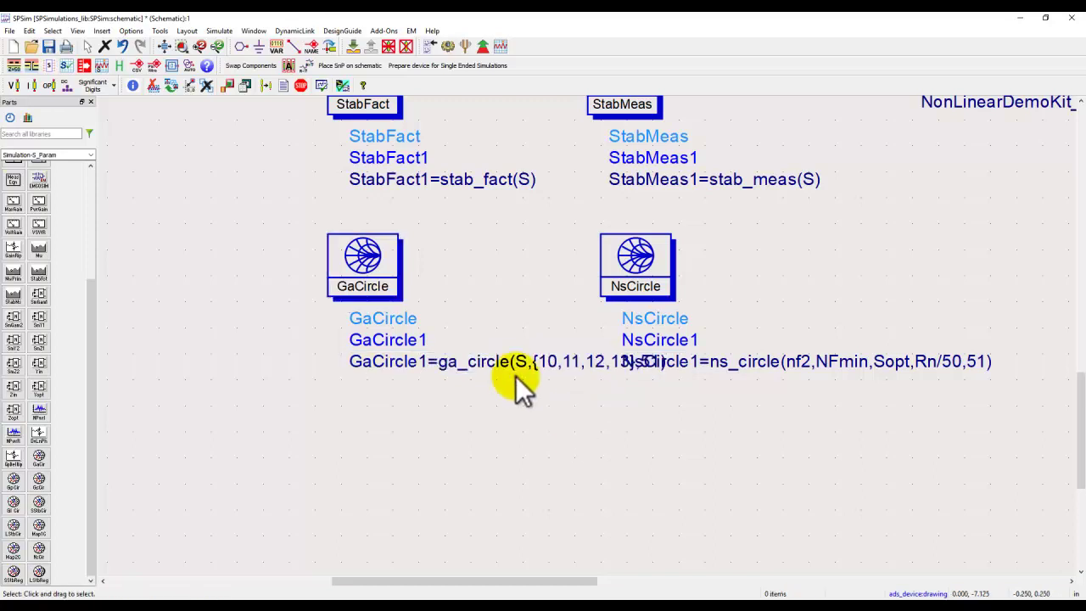
key(ctrl+c)
key(ctrl+v)
key(Escape)
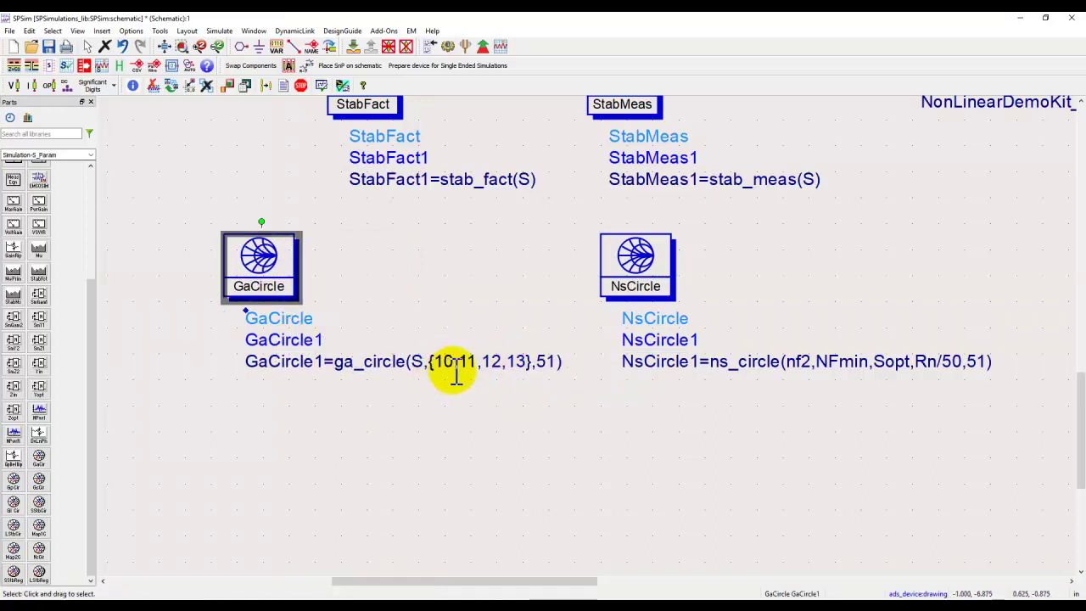
- Set the S-parameter sweep to a Single point at 5 GHz
click(182, 46)
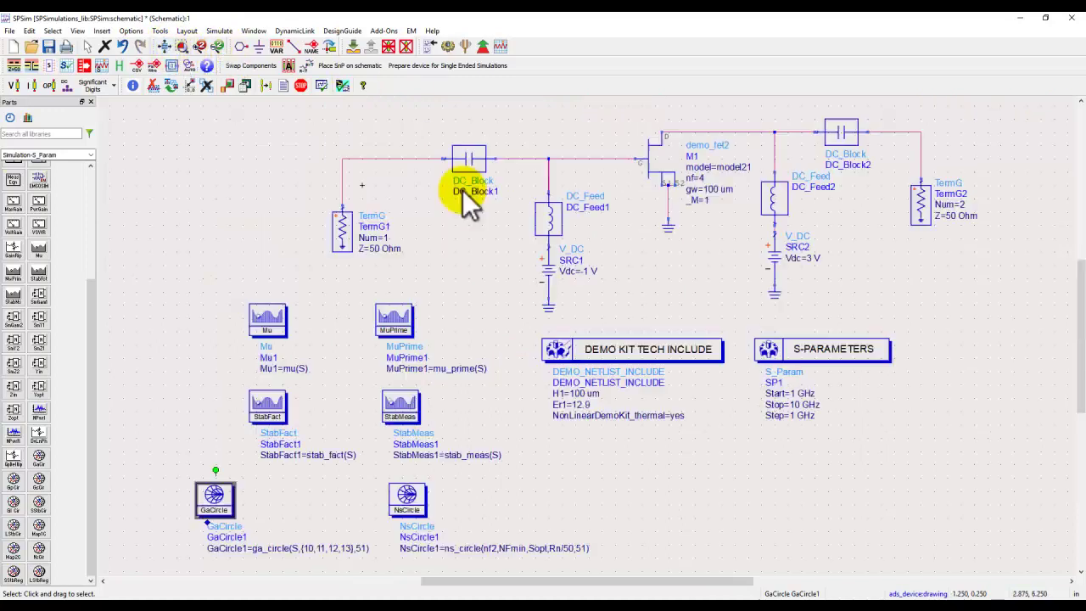
double_click(796, 352)
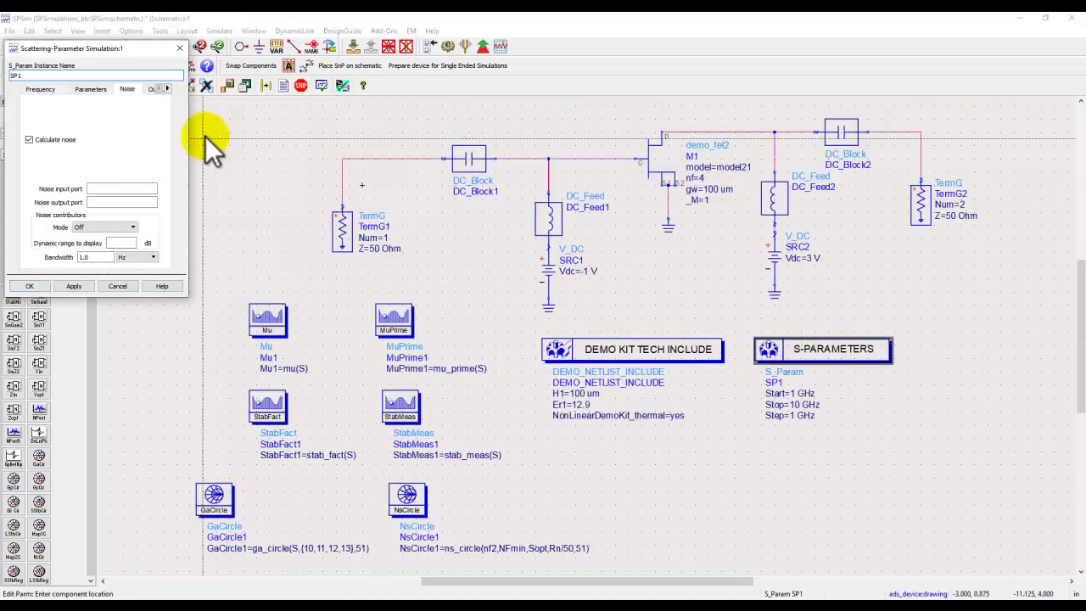
click(51, 90)
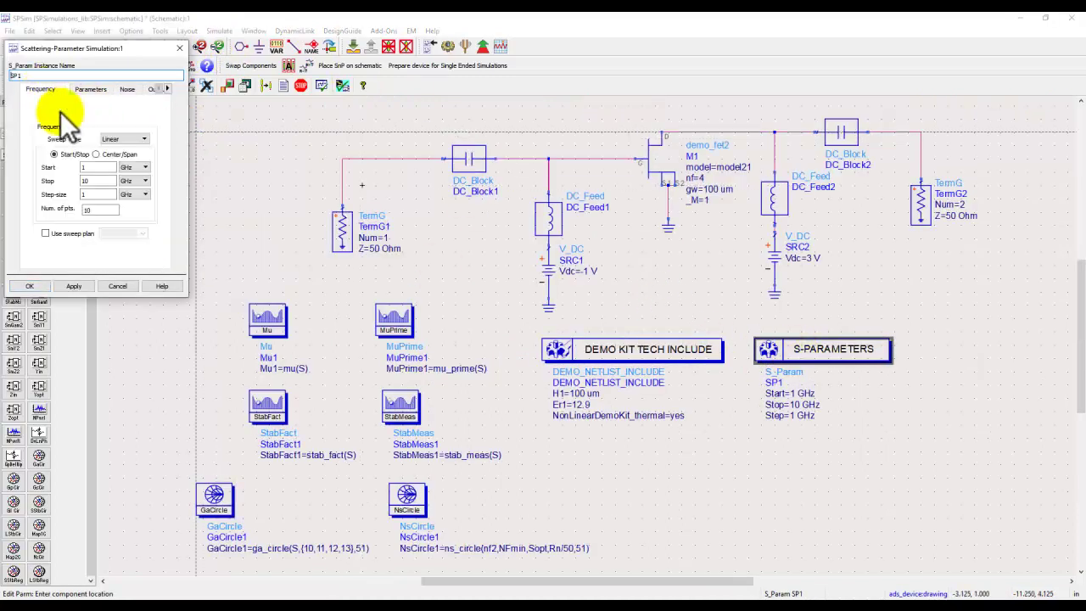
click(139, 138)
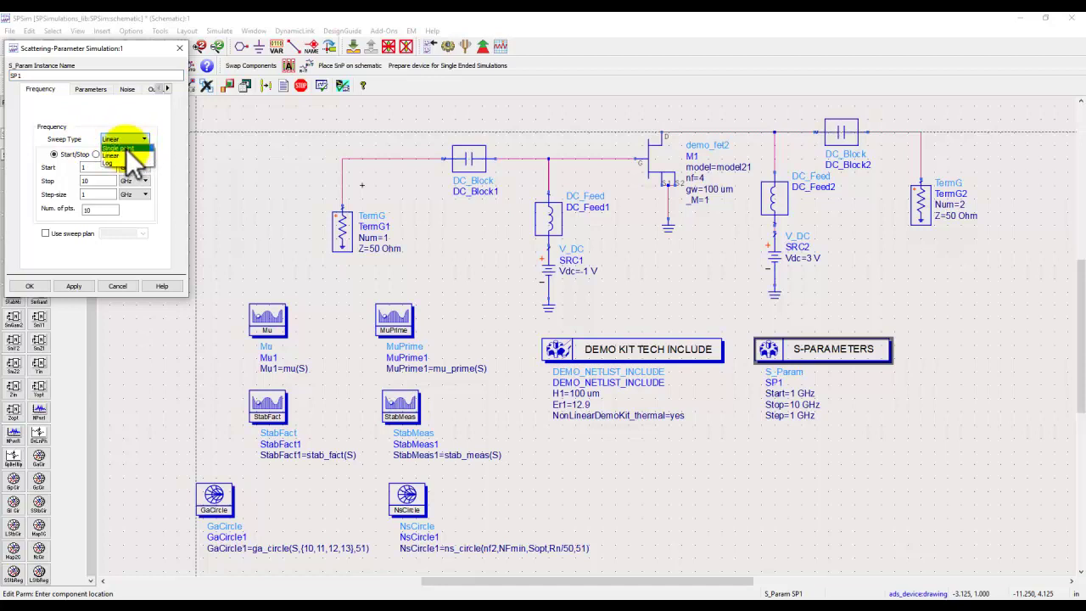
click(126, 149)
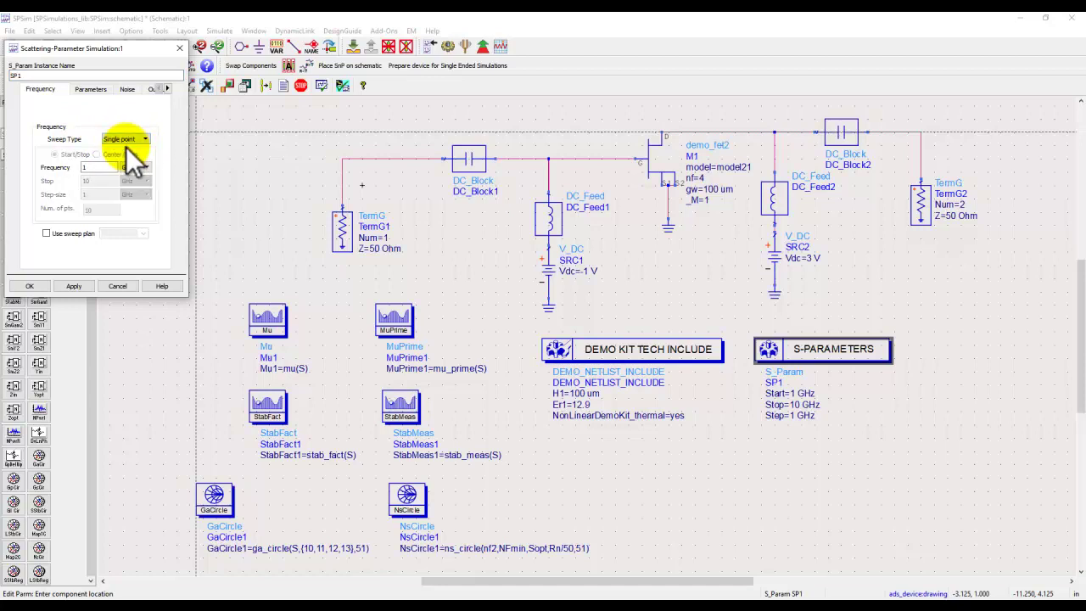
double_click(86, 167)
text(5)
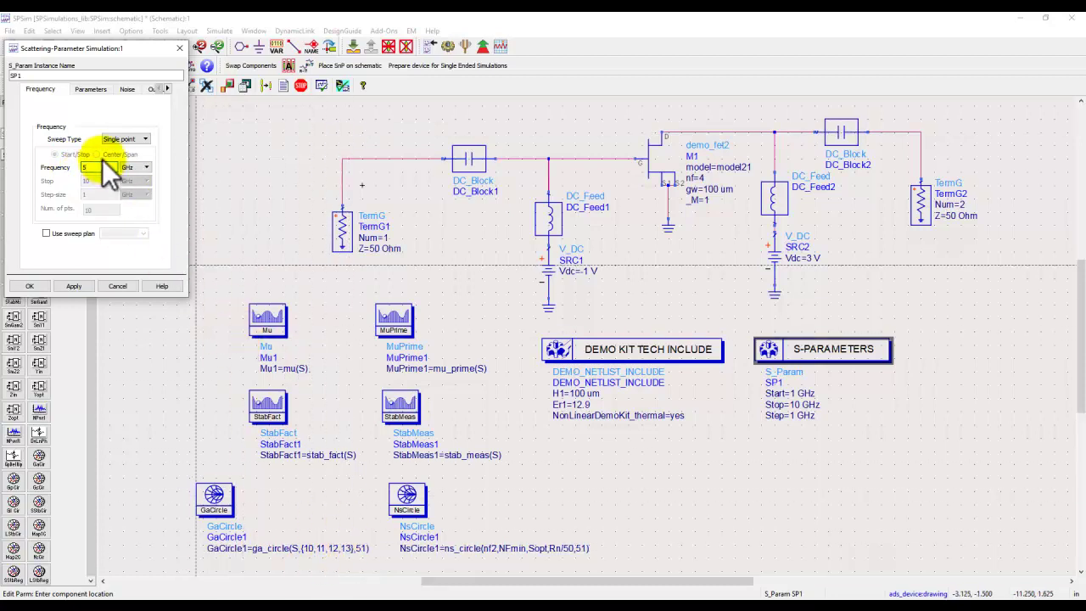
click(30, 286)
- Re-simulate and inspect the GaCircle1 Smith chart's four gain circles for gains 10–13
click(420, 47)
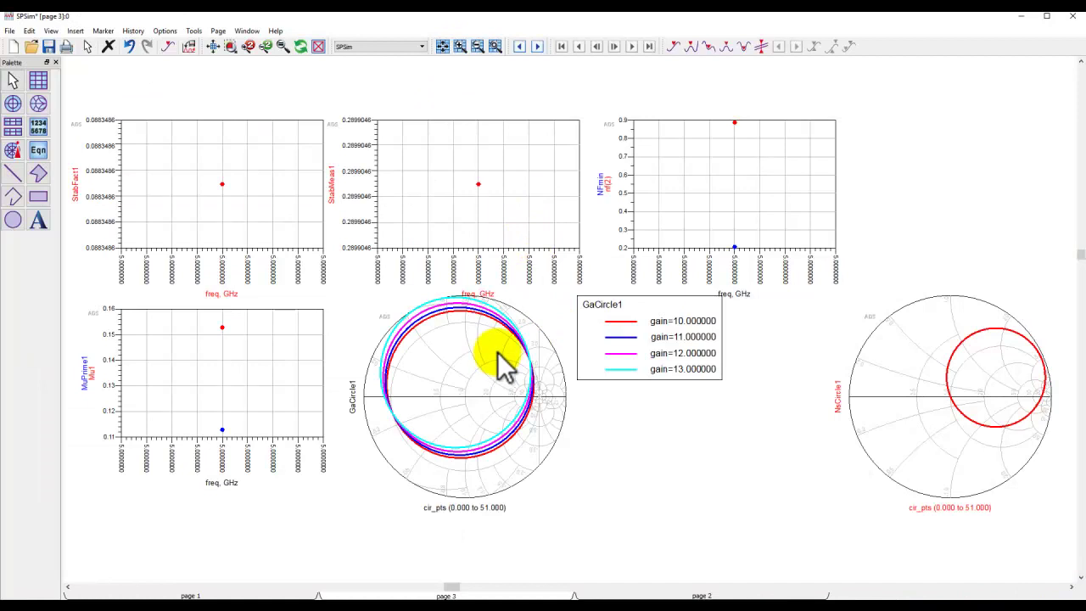
scroll(500, 390, up, 3)
click(534, 325)
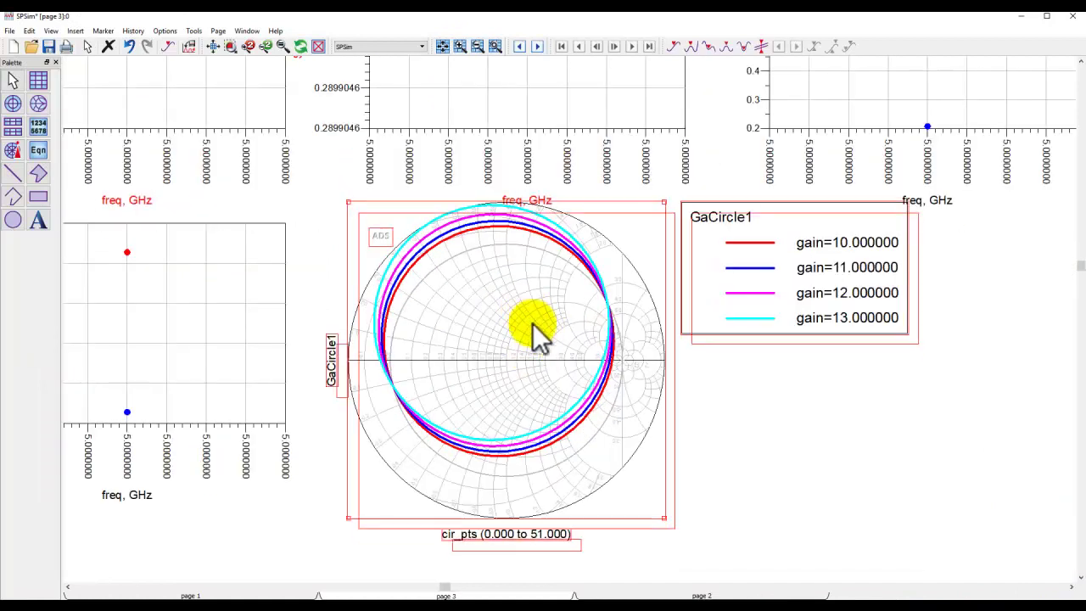
scroll(497, 269, up, 1)
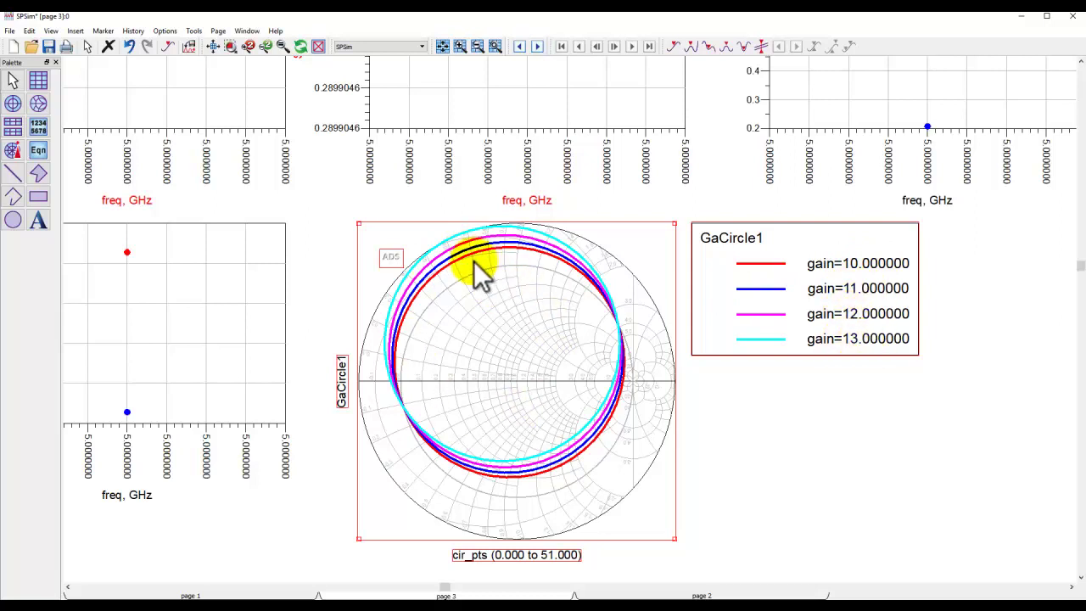
- Switch the S-parameter sweep back to Linear 1–10 GHz and re-run the simulation
mouse_move(453, 597)
click(473, 577)
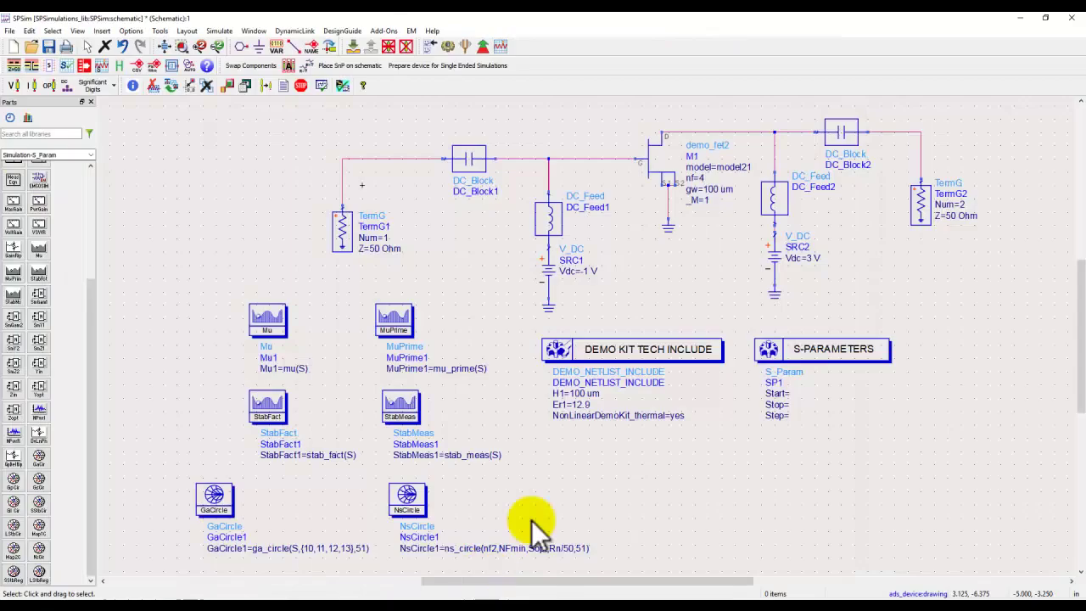
double_click(768, 356)
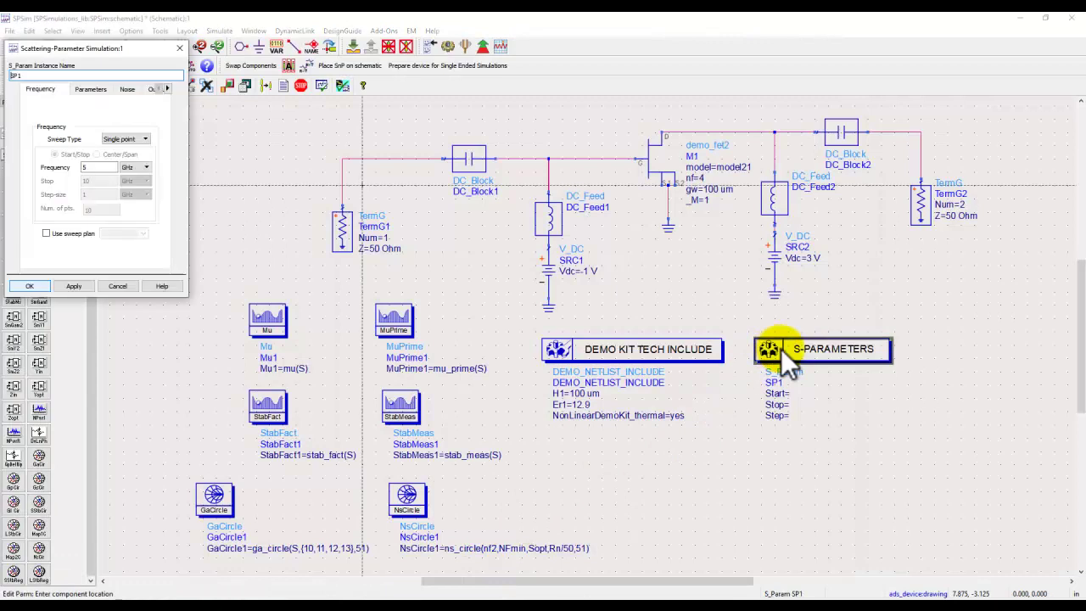
click(126, 140)
click(119, 155)
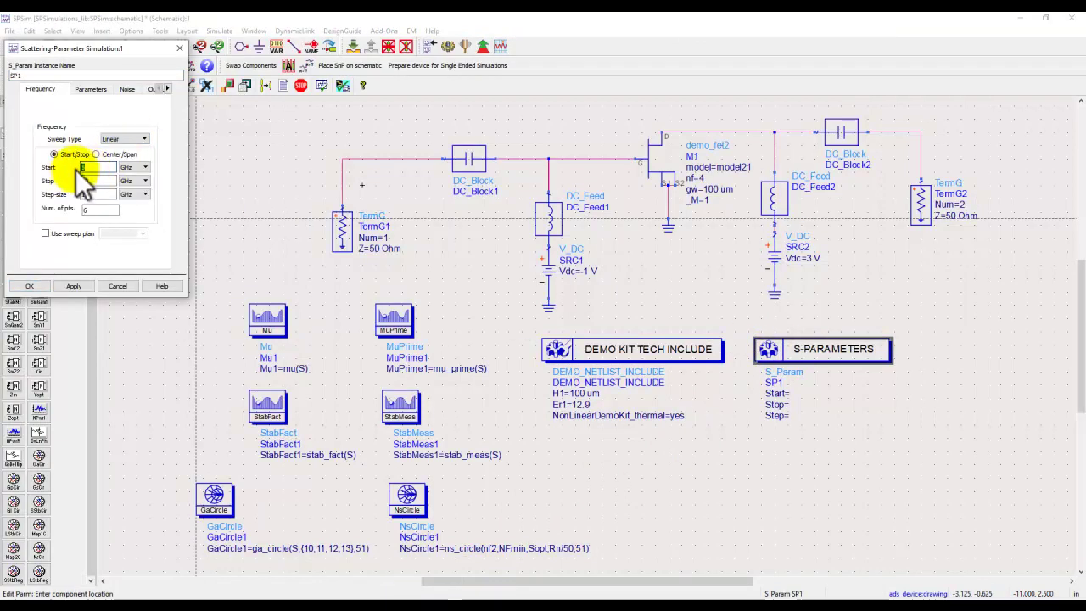
click(91, 181)
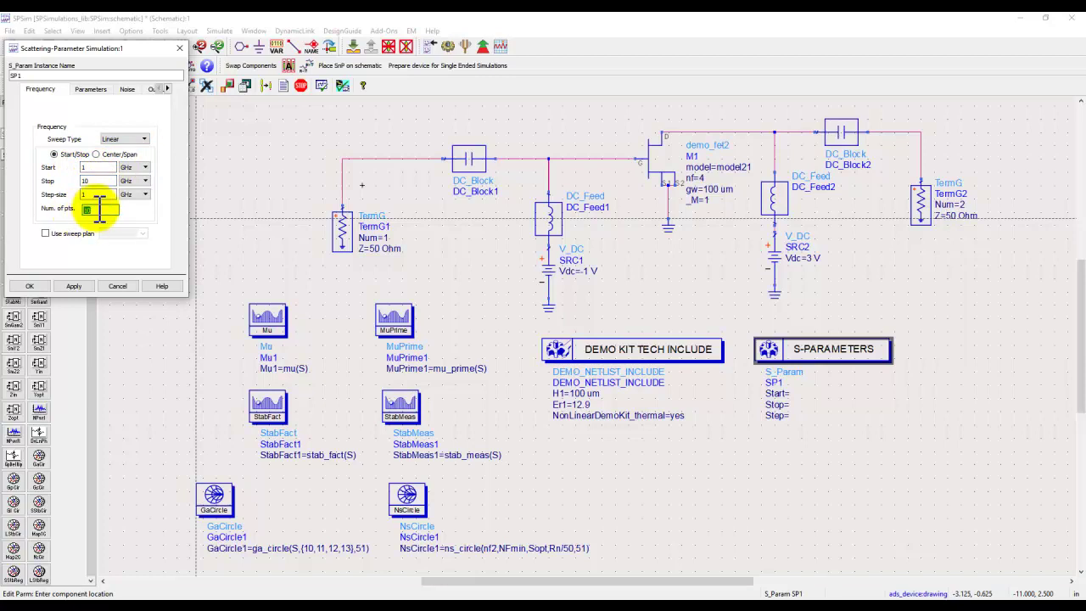
double_click(103, 209)
click(29, 286)
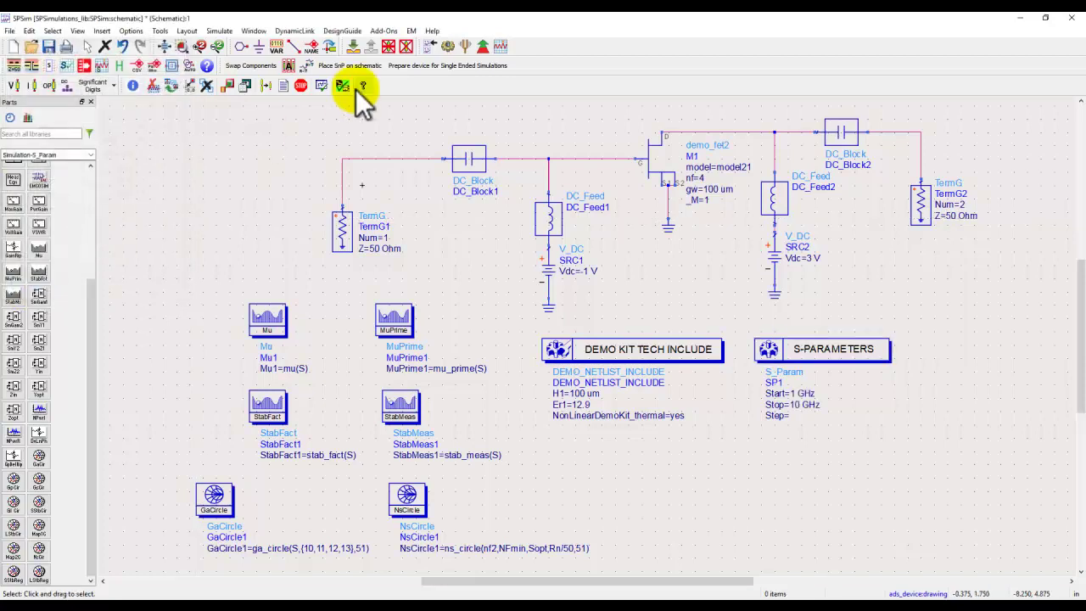
click(445, 46)
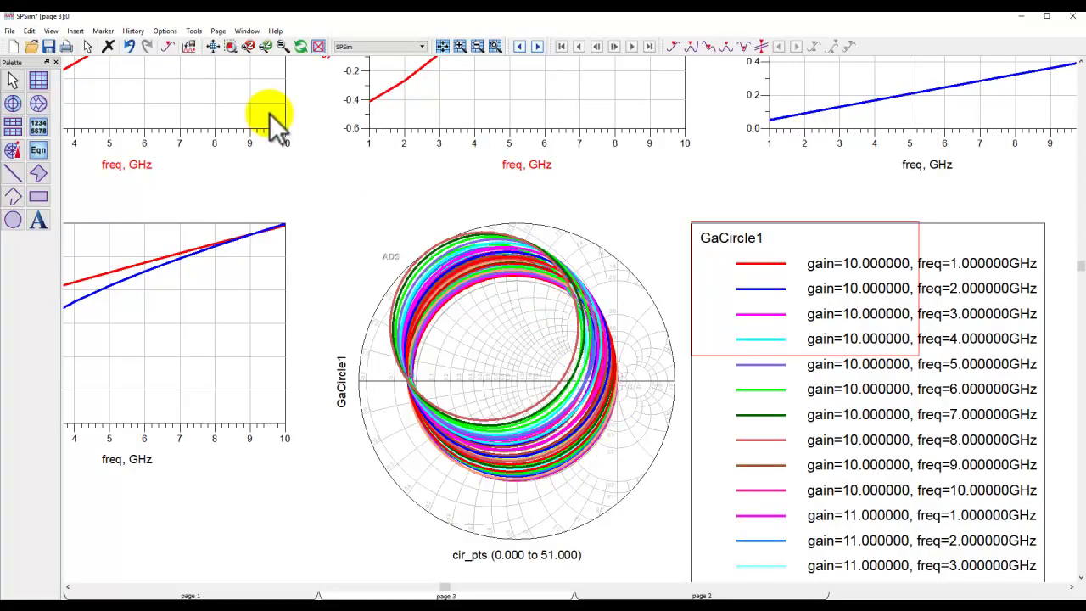
- Delete the GaCircle1 legend and drag the NsCircle1 chart next to the gain-circle chart
click(230, 47)
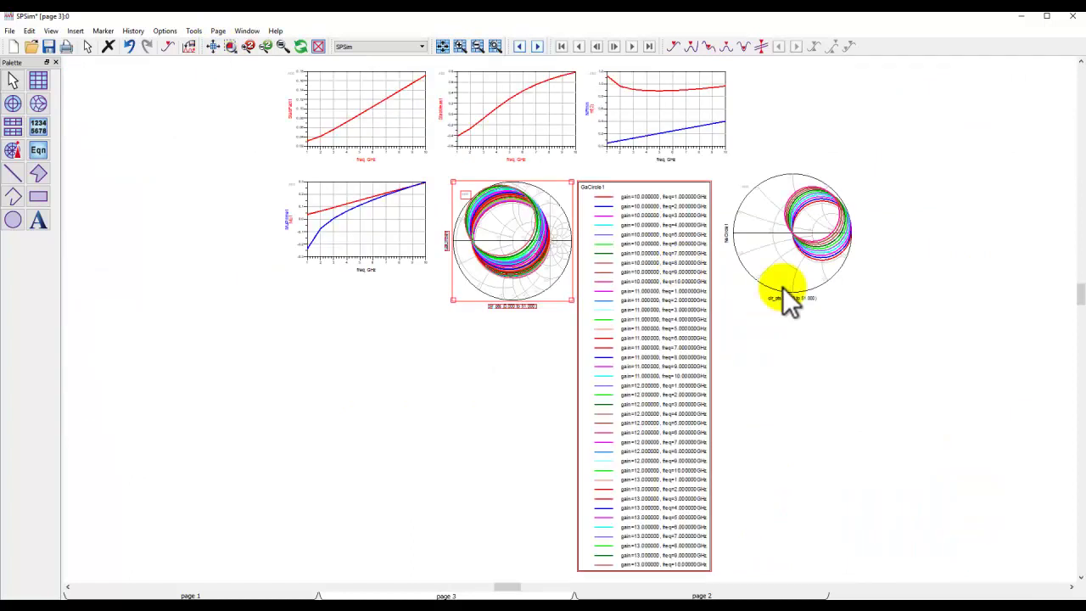
click(618, 338)
key(Delete)
drag(780, 222, 649, 248)
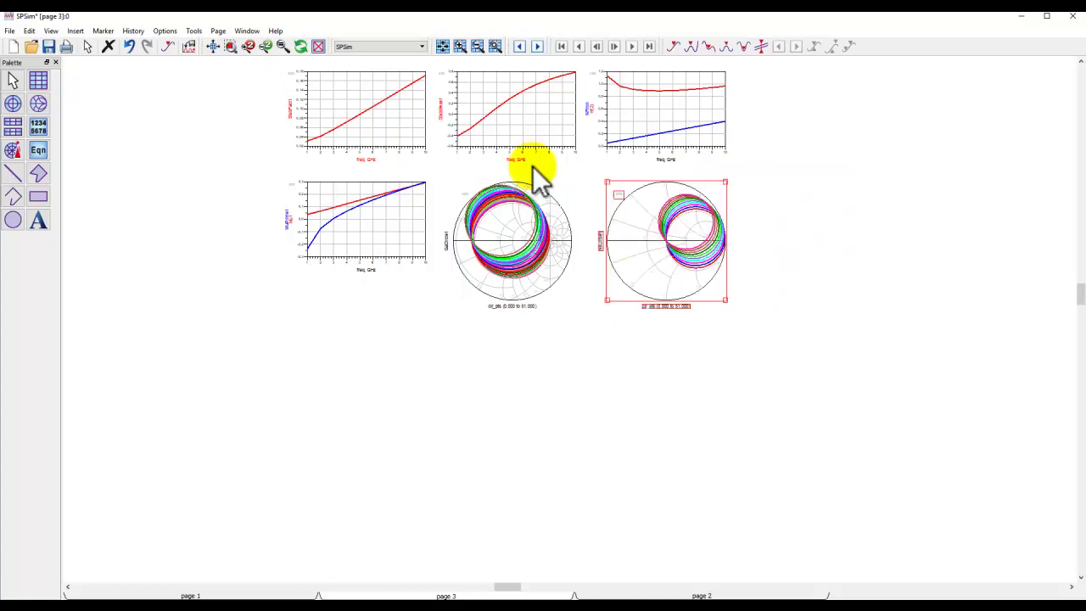
click(213, 47)
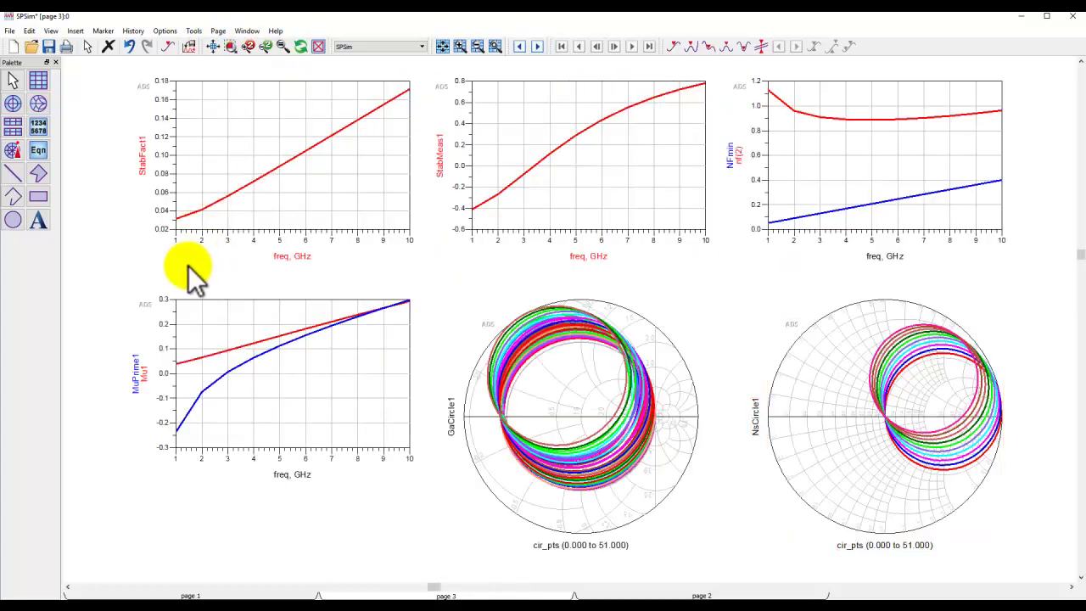